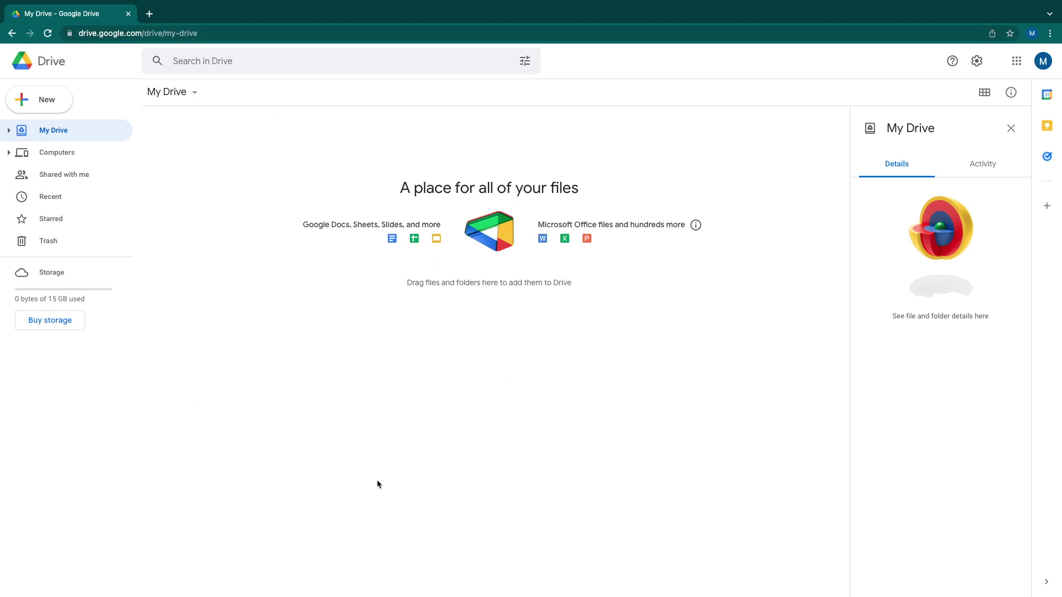
Create a new folder named "Caucus Night Elections" in My Drive.
left_click(46, 109)
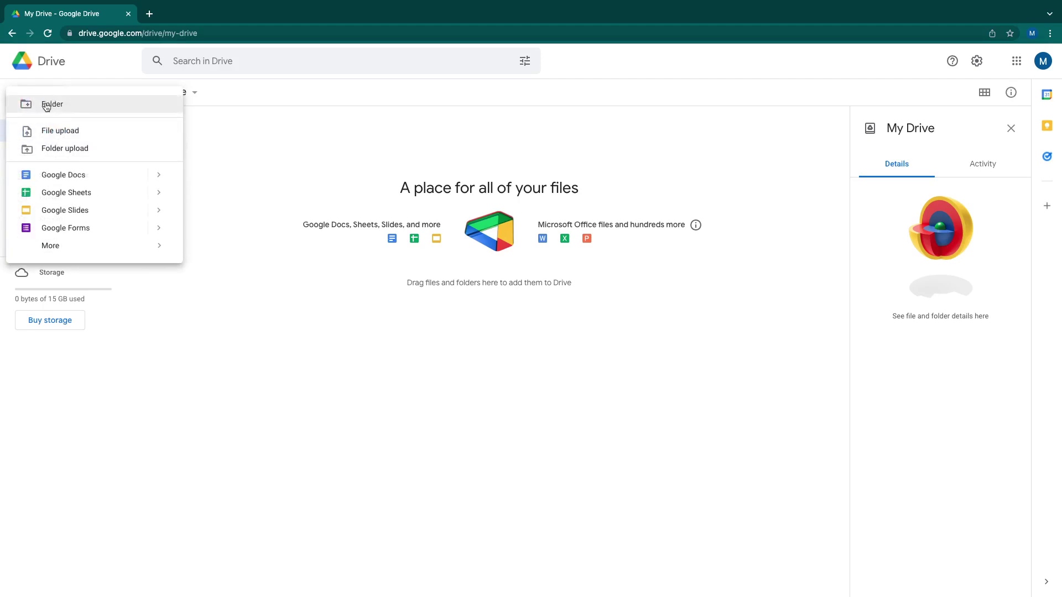
left_click(49, 105)
type("CA")
key("BackSpace")
type("au")
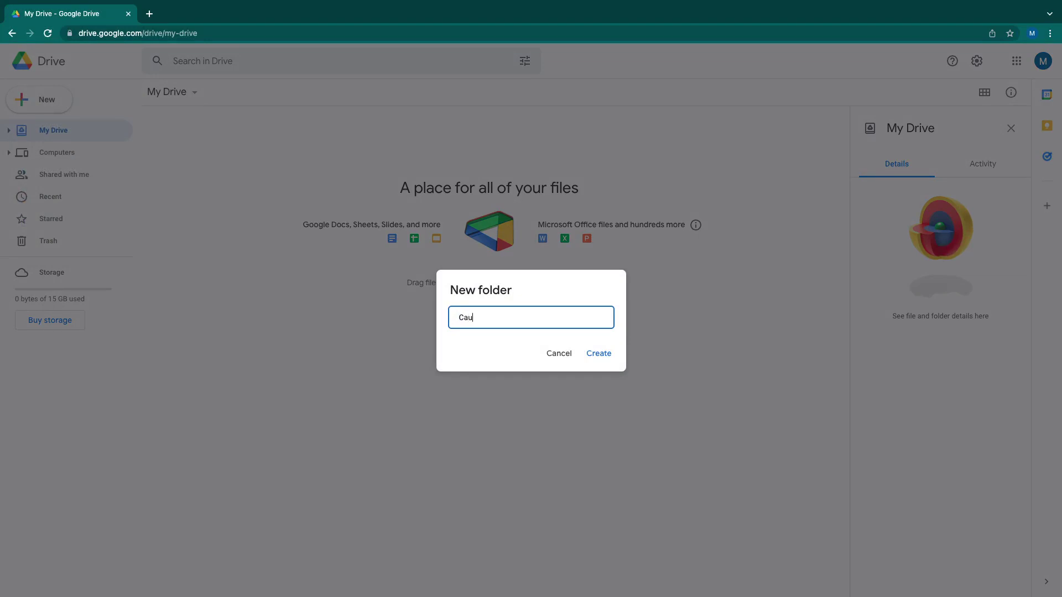
type("cus Night Elections")
key("Return")
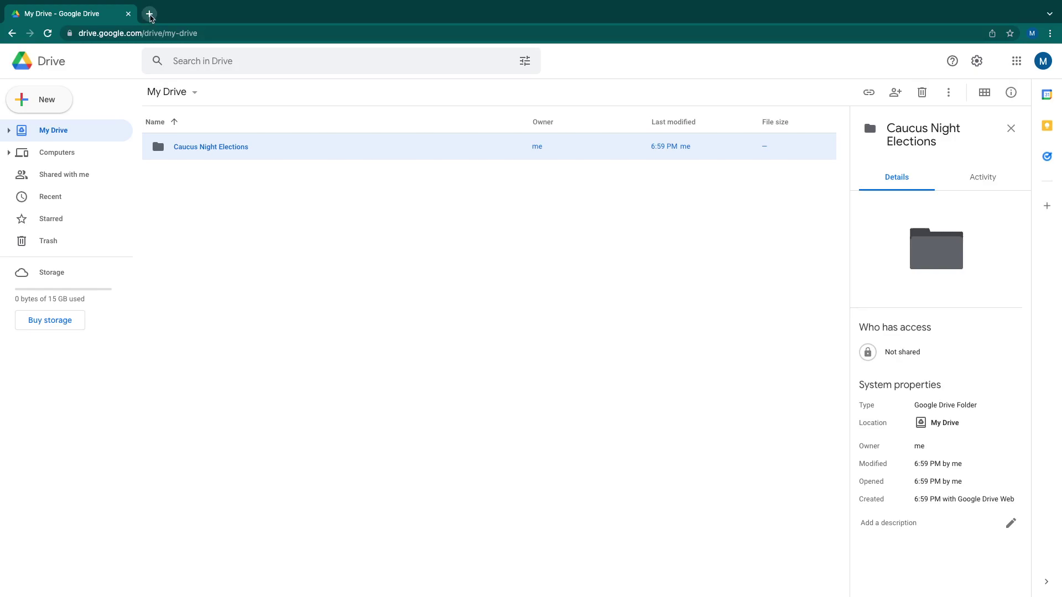
left_click(149, 14)
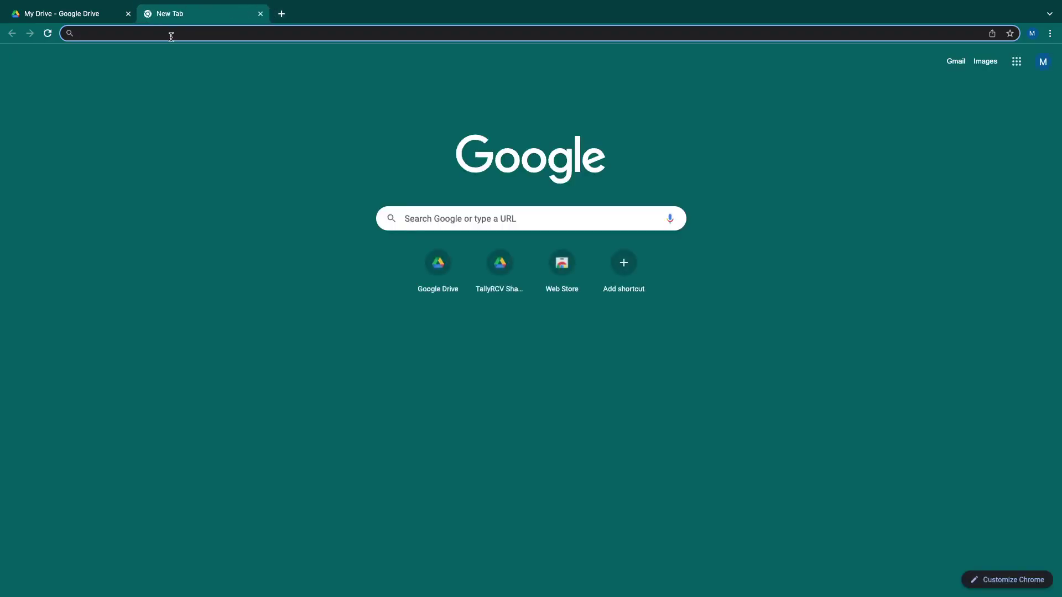
type("https")
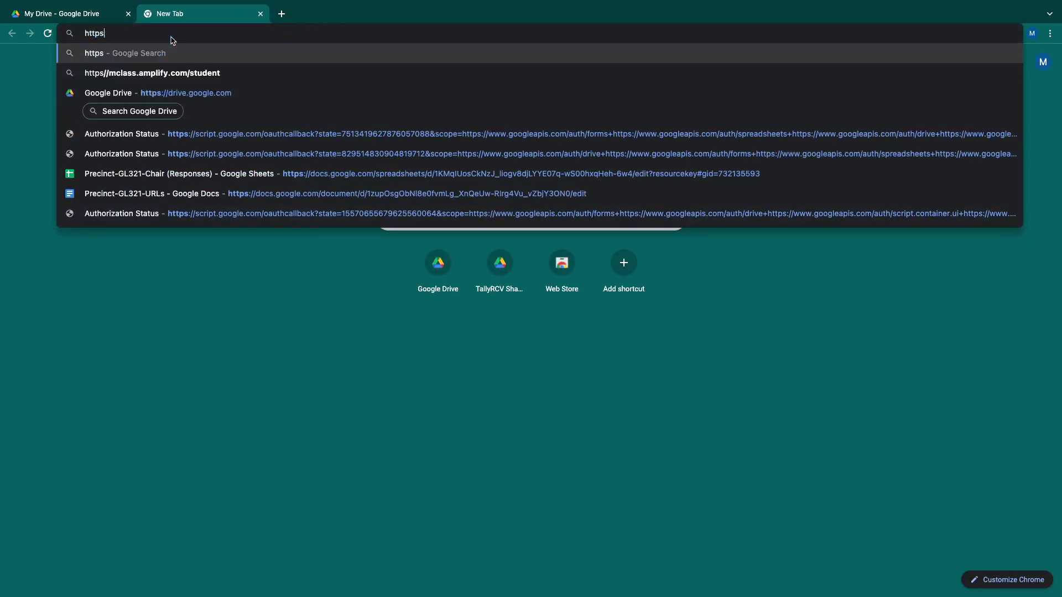
key("BackSpace")
type("://")
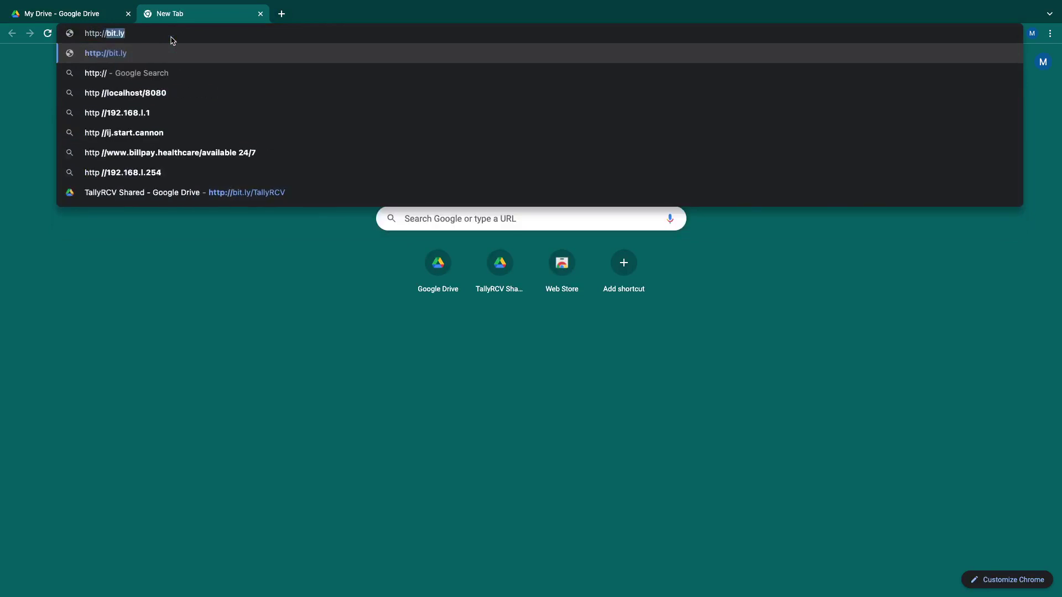
type("bit")
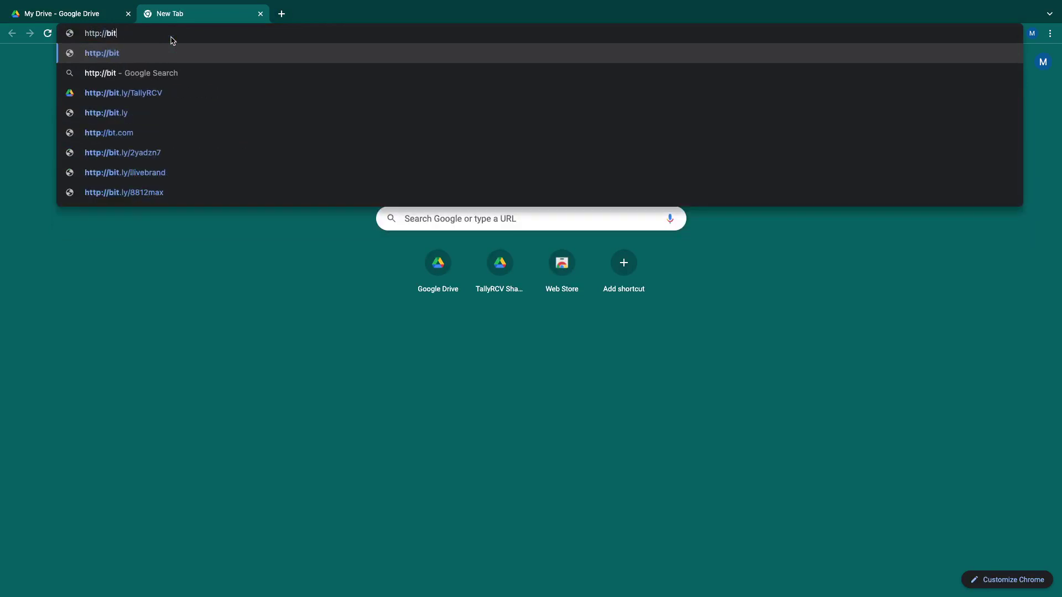
type(".ly")
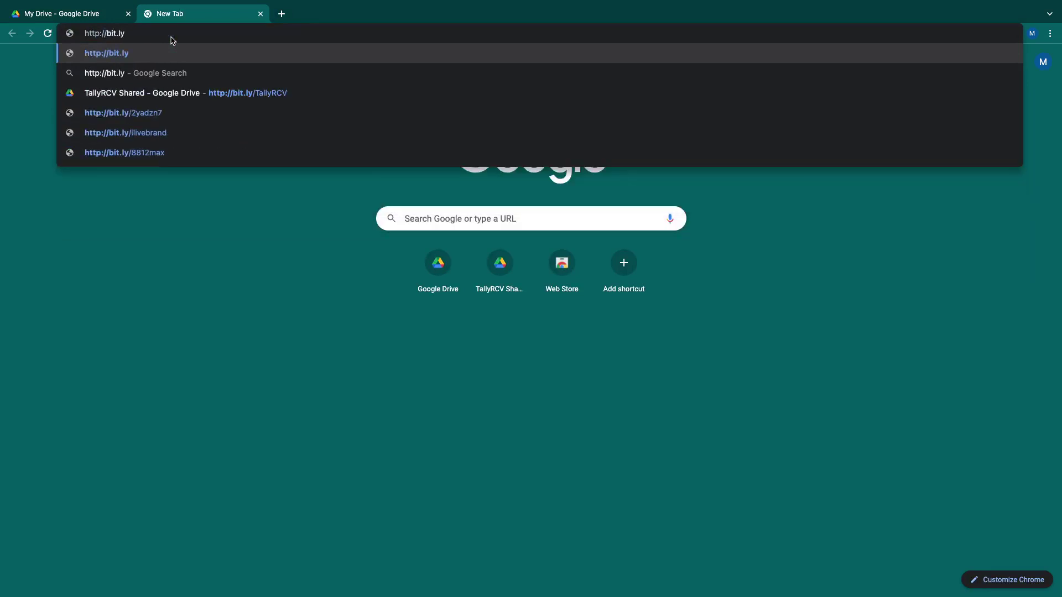
type("/T")
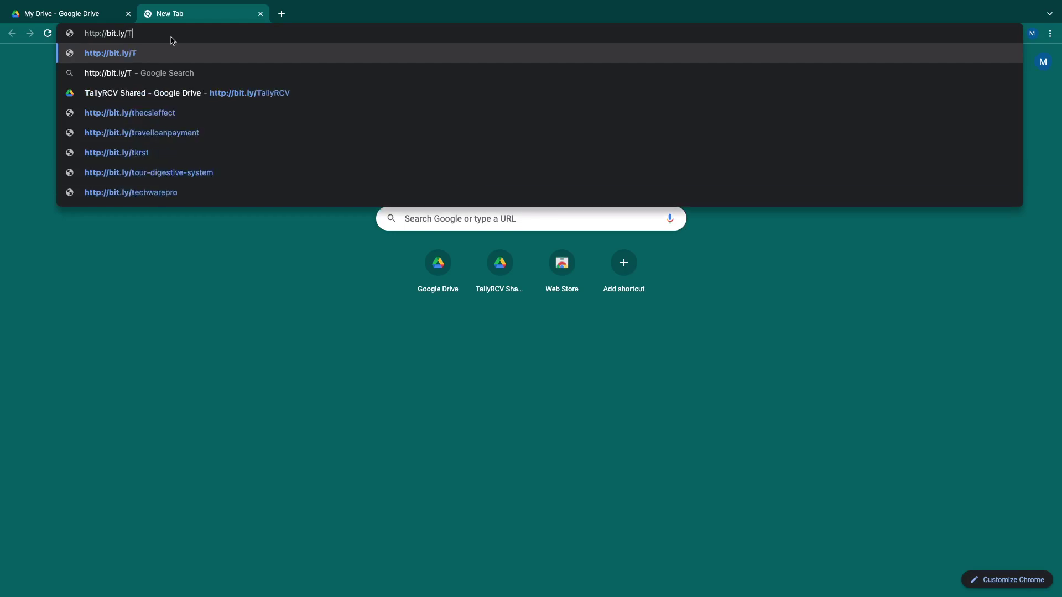
type("allyRCV")
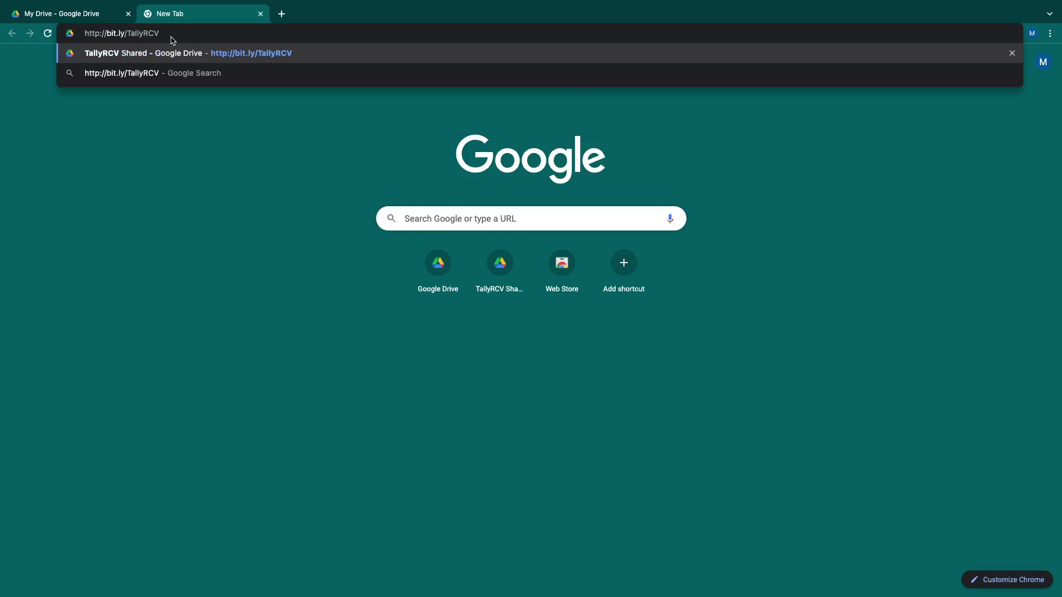
key("Return")
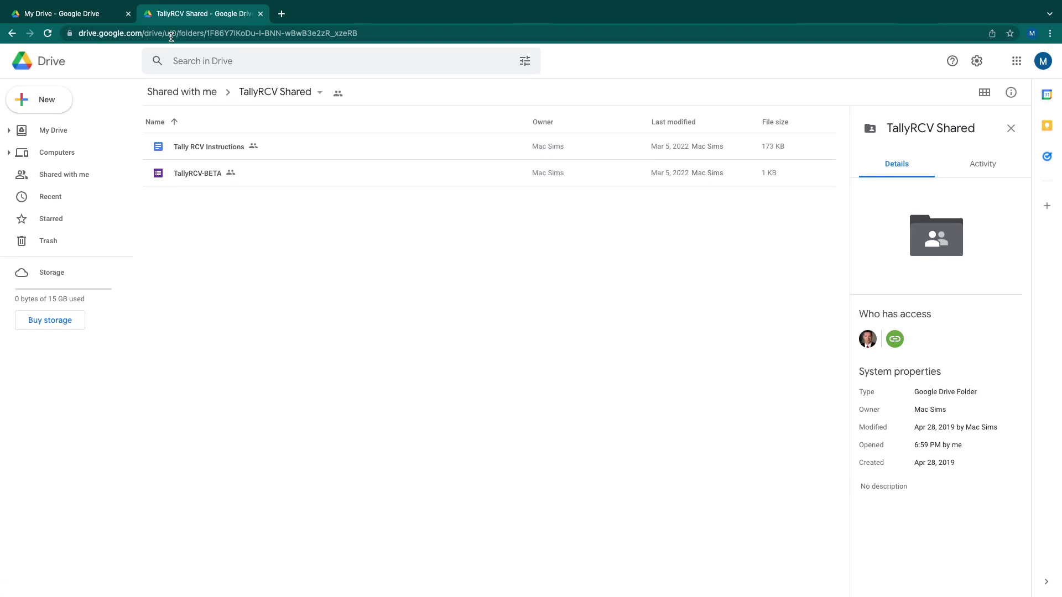
double_click(220, 147)
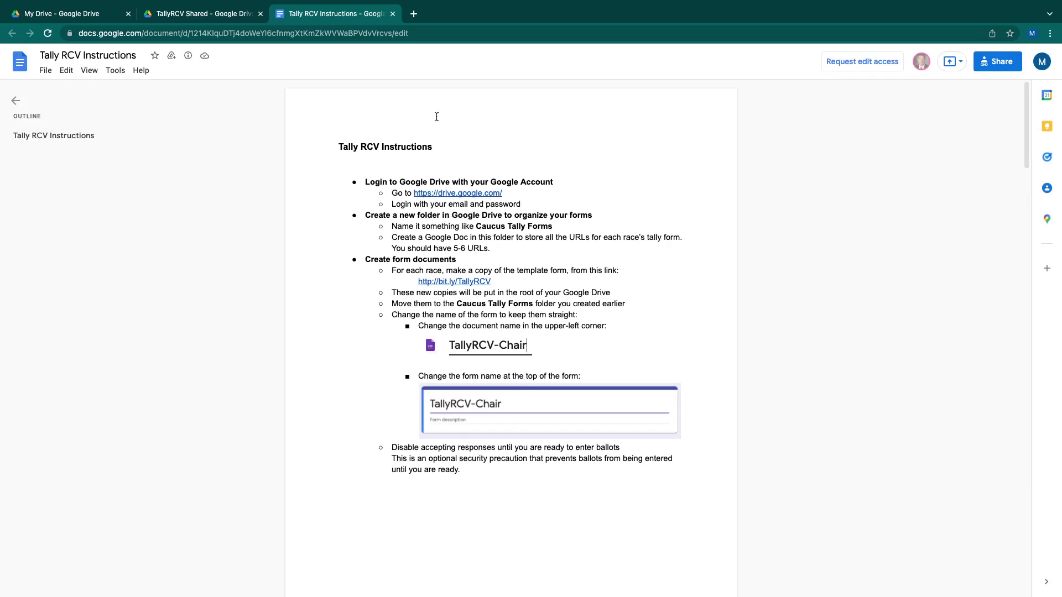
left_click(393, 14)
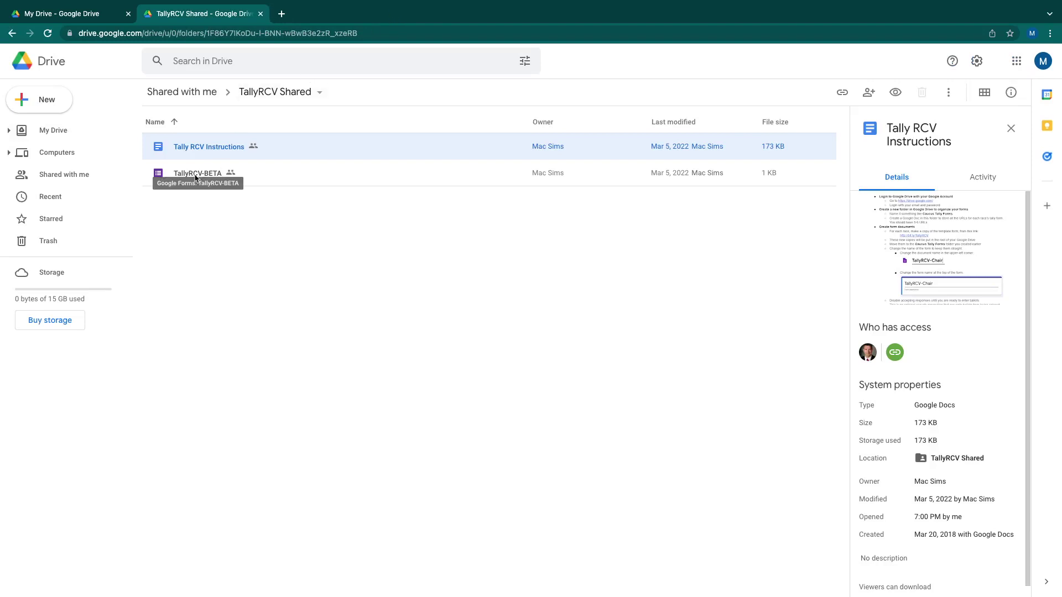
Make a copy of the TallyRCV-BETA form from the TallyRCV Shared folder.
left_click(271, 178)
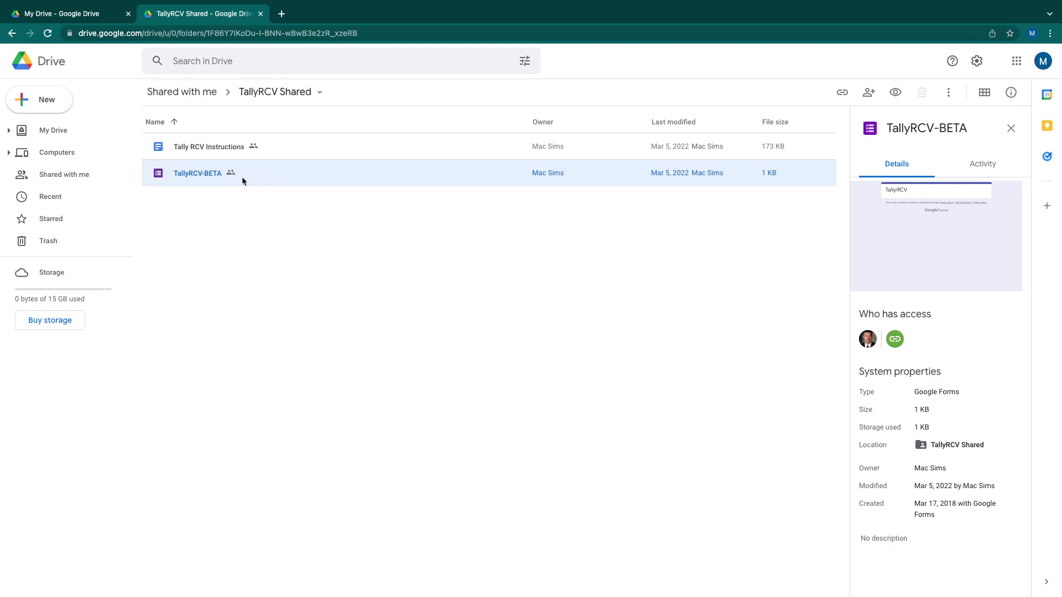
right_click(187, 175)
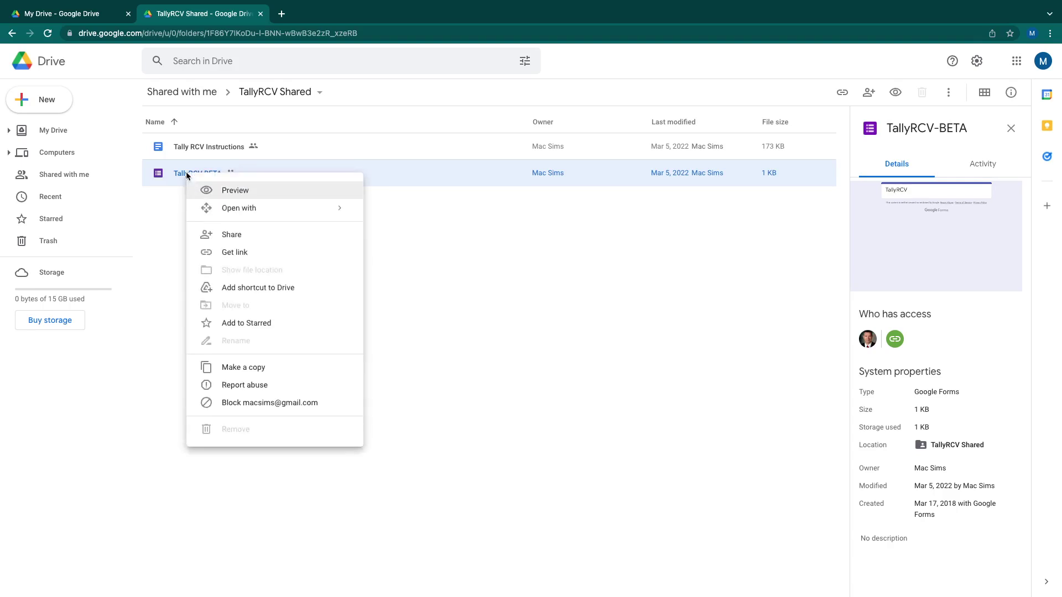
left_click(244, 368)
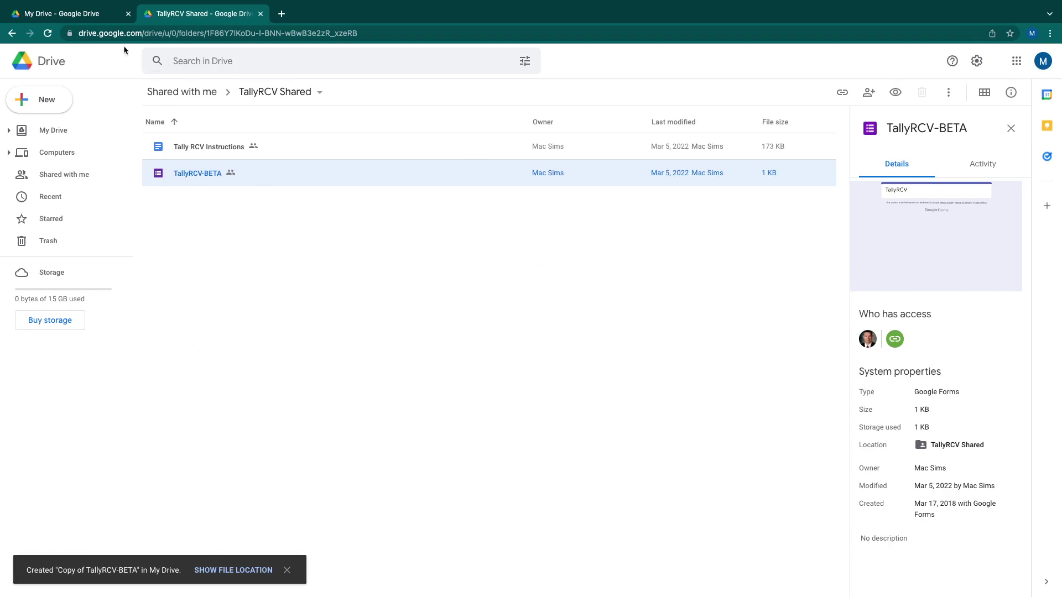
In My Drive, rename the form copy "Precinct-GL123-Chair" and move it into the Caucus Night Elections folder.
left_click(53, 13)
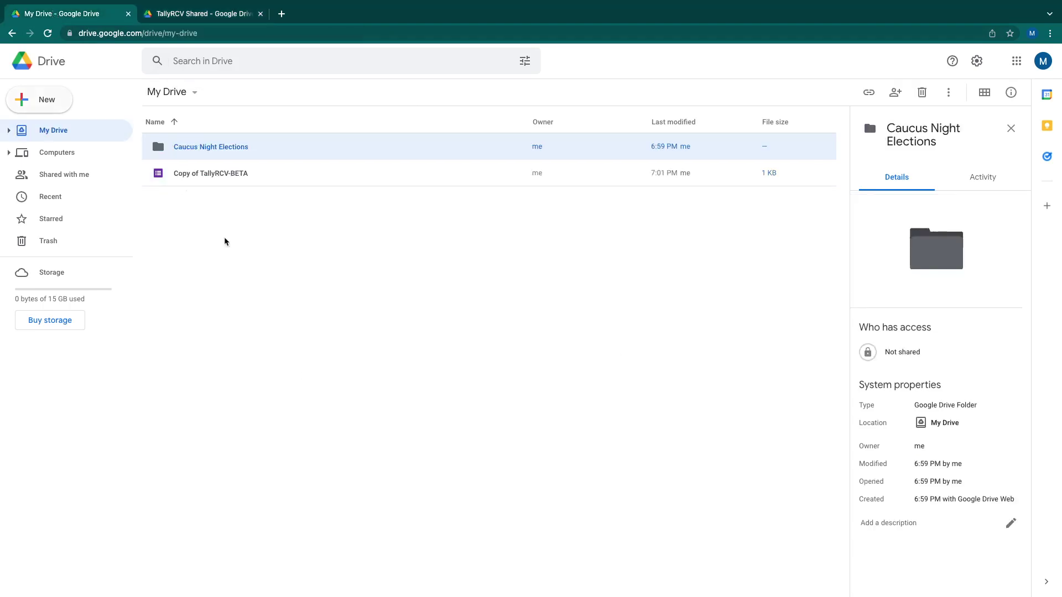
right_click(204, 177)
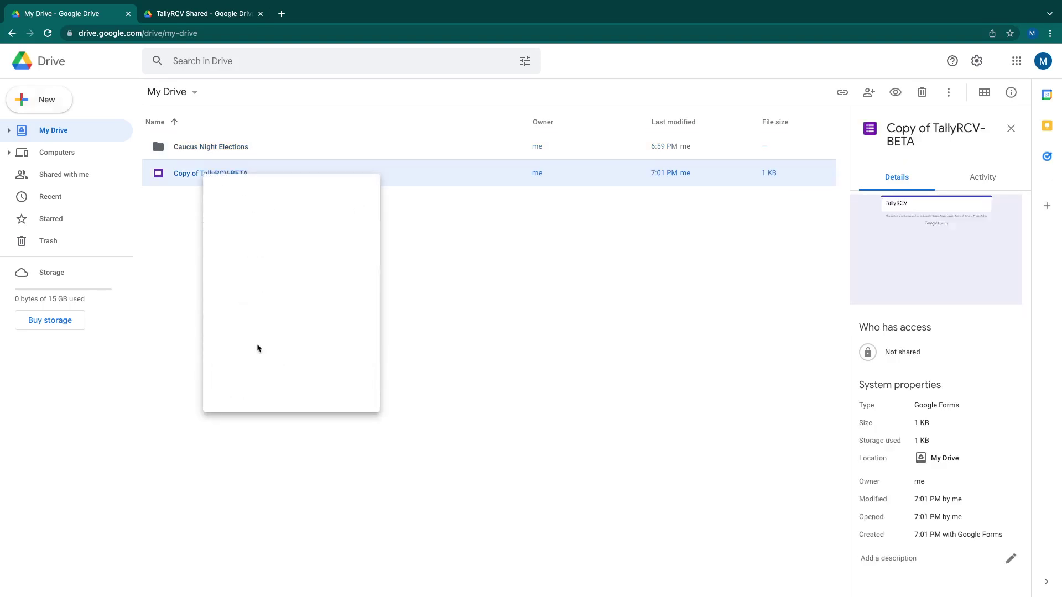
left_click(258, 344)
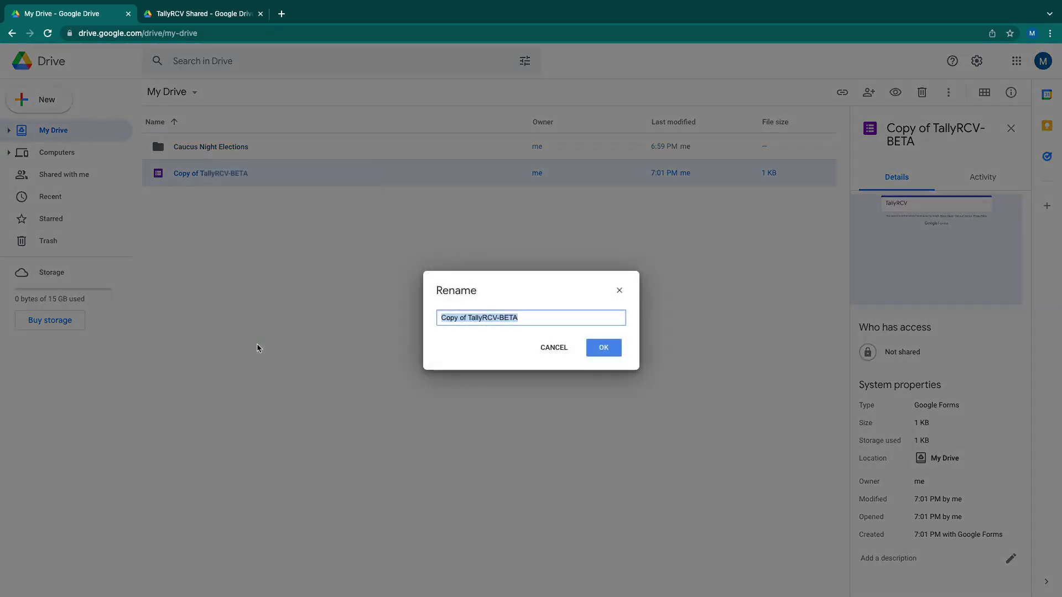
type("Precinct")
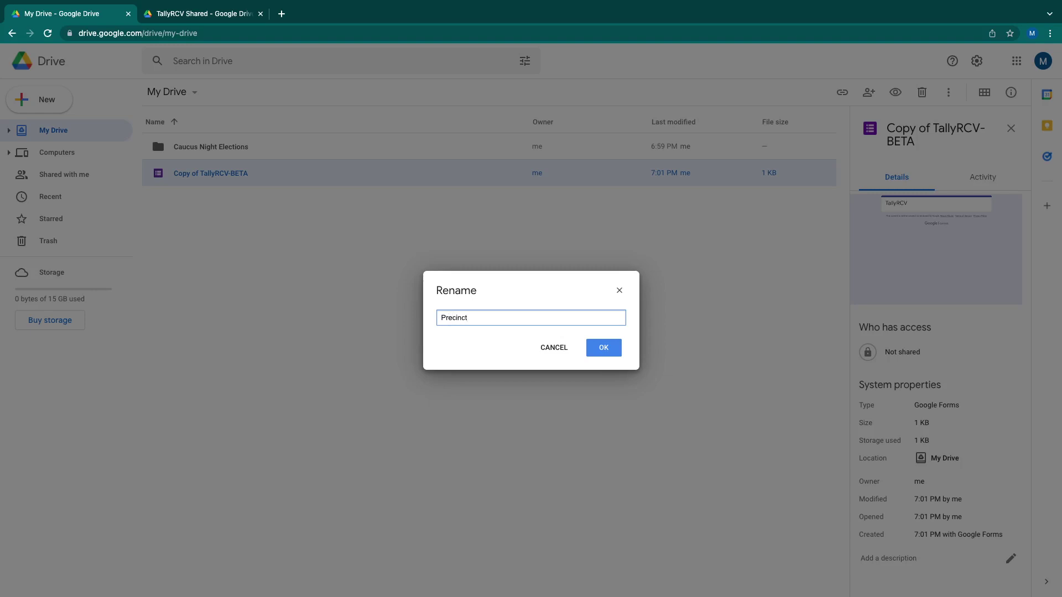
type("-GL123-Chair")
left_click(604, 350)
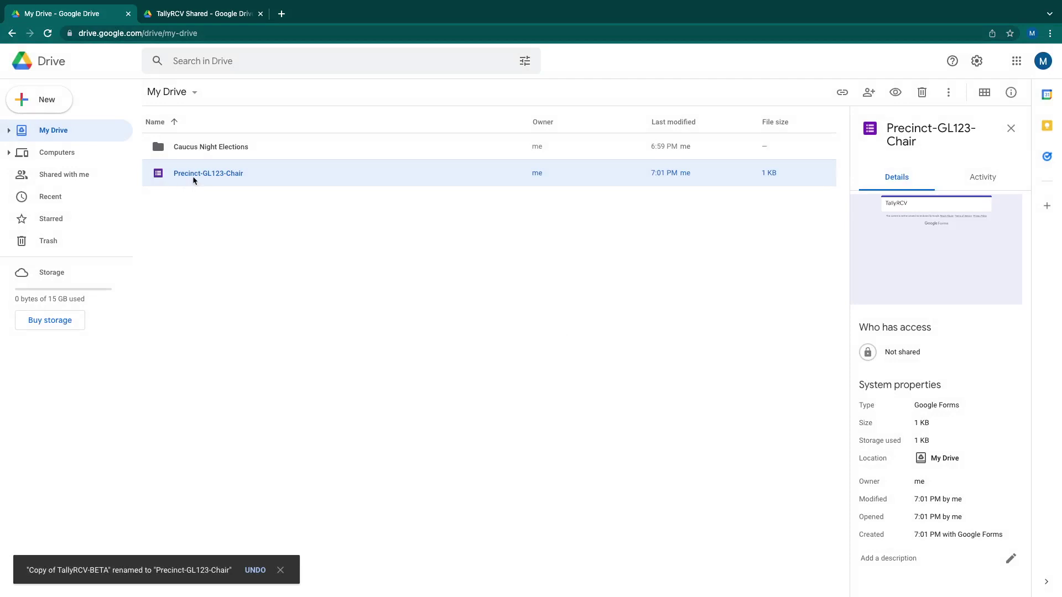
left_click_drag(194, 176, 199, 147)
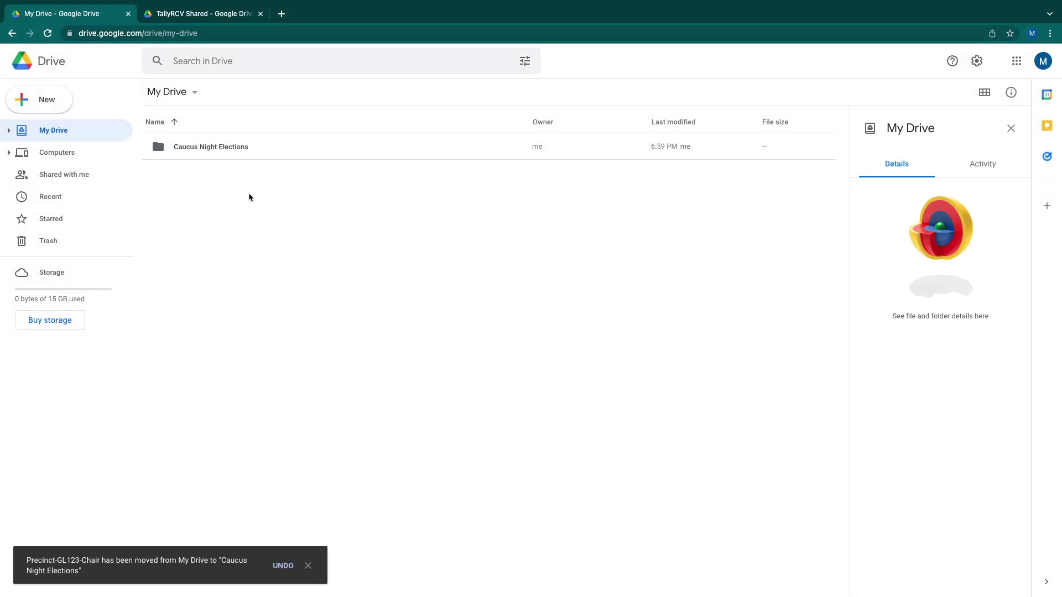
Return to the TallyRCV Shared folder and make a second copy of the TallyRCV-BETA form.
left_click(203, 14)
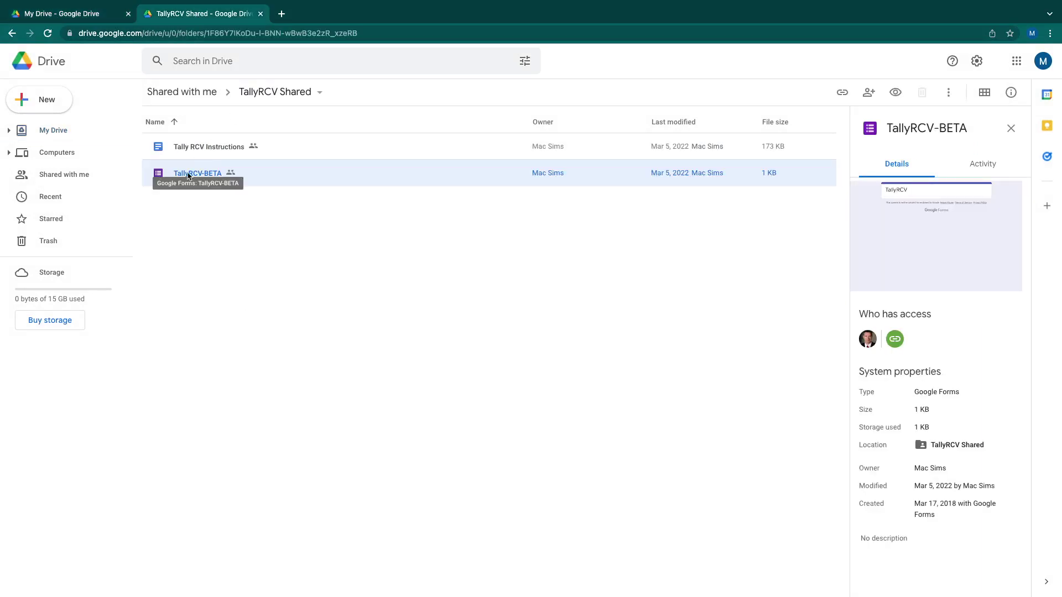
right_click(188, 175)
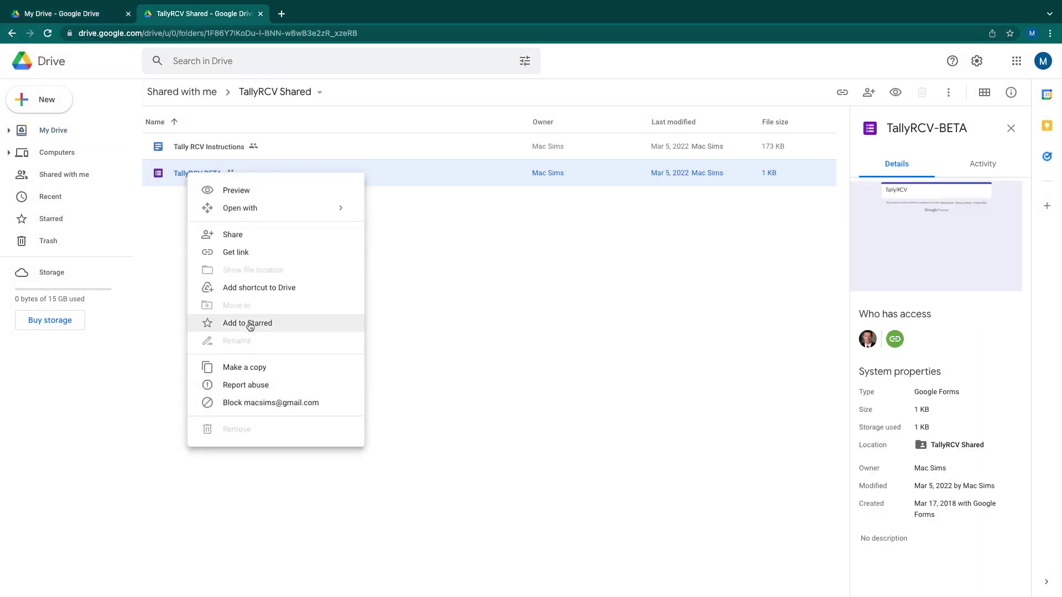
left_click(239, 368)
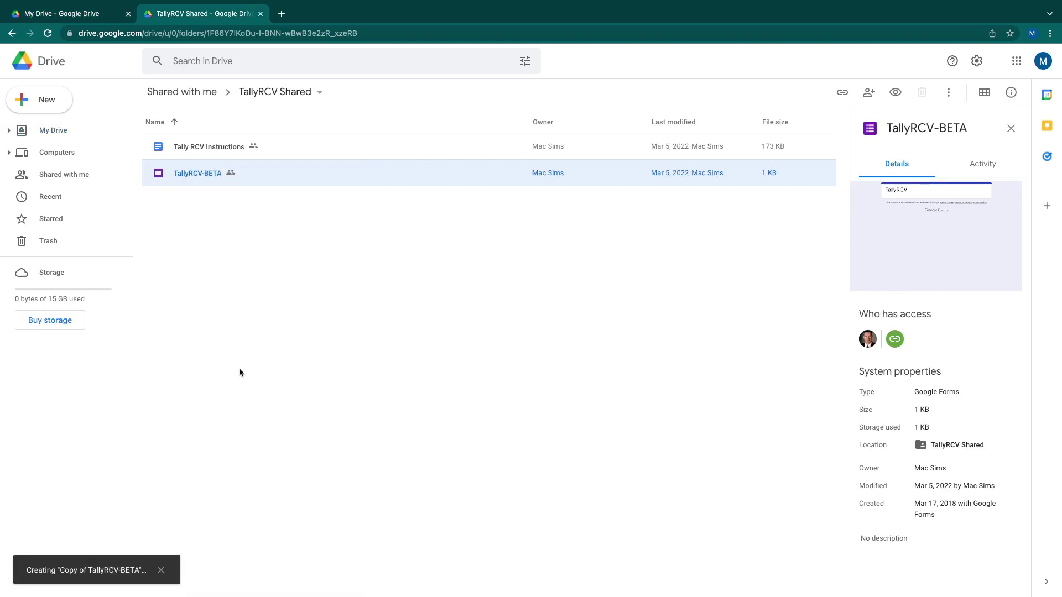
In My Drive, rename the new form copy "Precinct-GL123-ViceChair" and move it into the Caucus Night Elections folder.
left_click(76, 14)
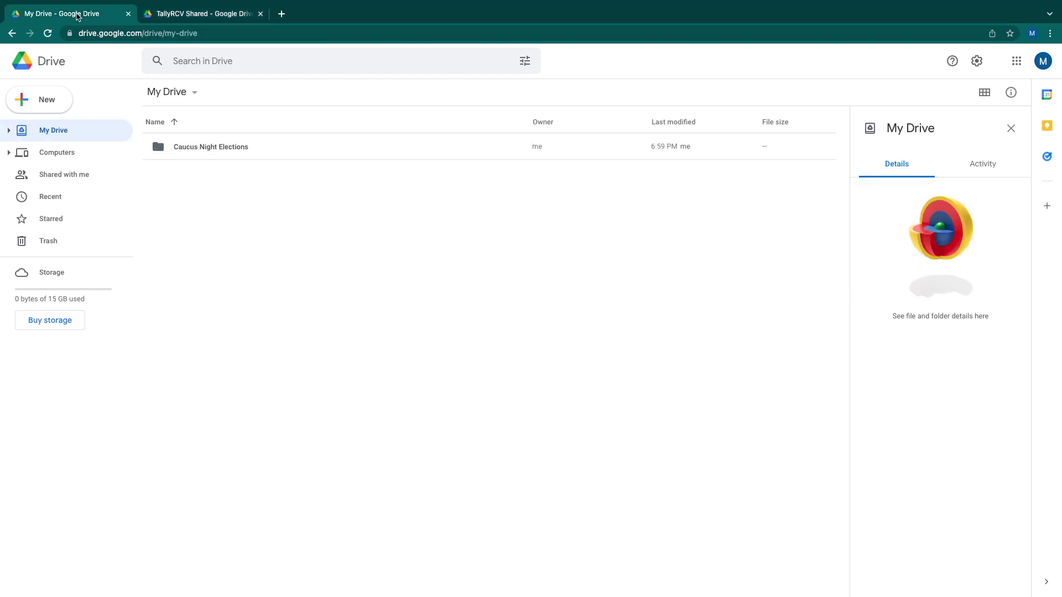
left_click(199, 176)
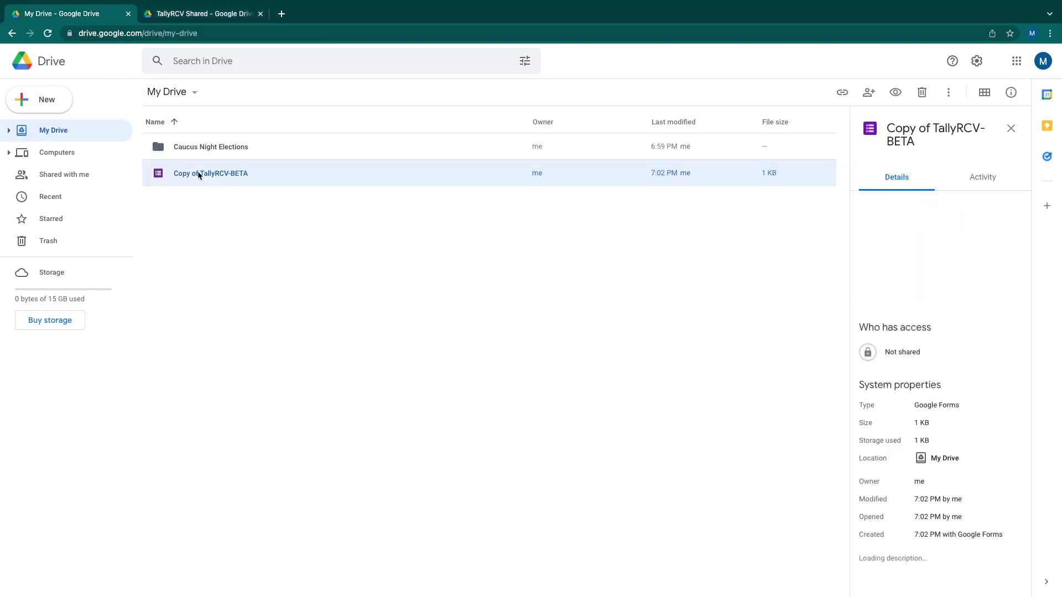
right_click(199, 175)
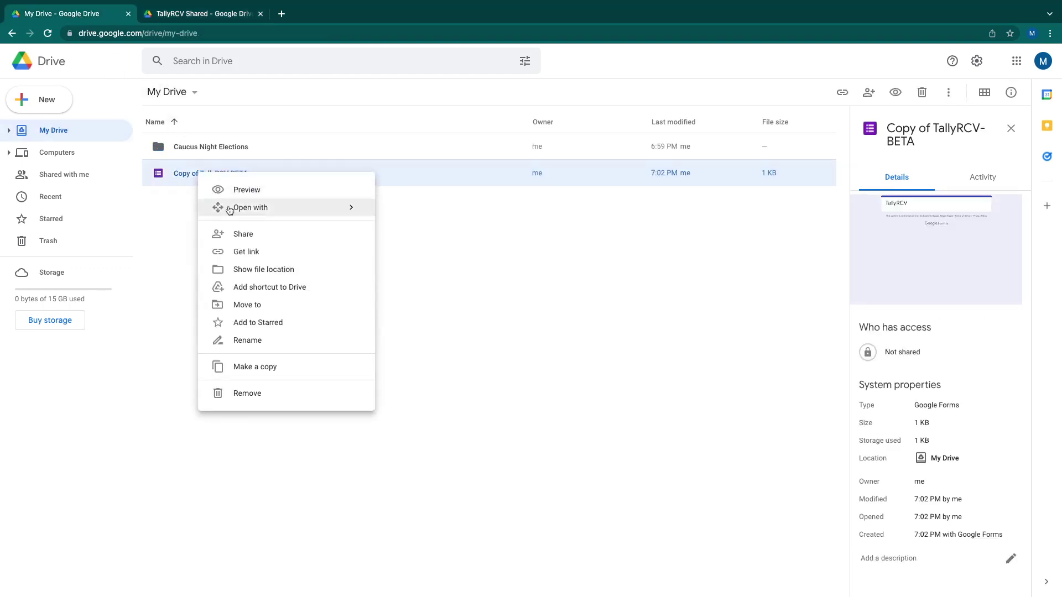
left_click(263, 346)
type("Precint")
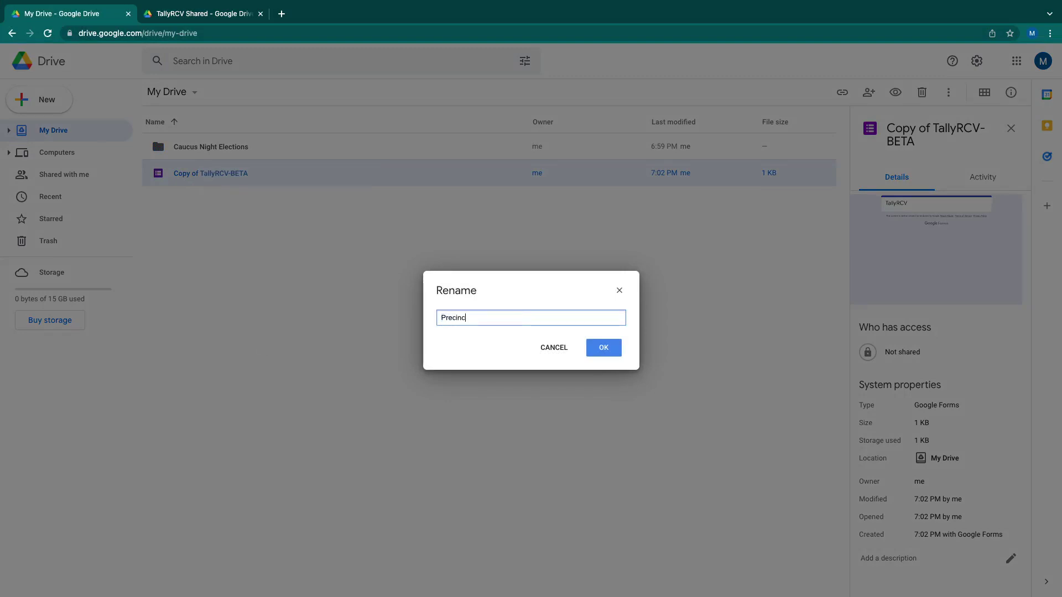
type("GL123-")
key("ctrl+a")
key("Right")
type("ViceChair")
left_click(603, 348)
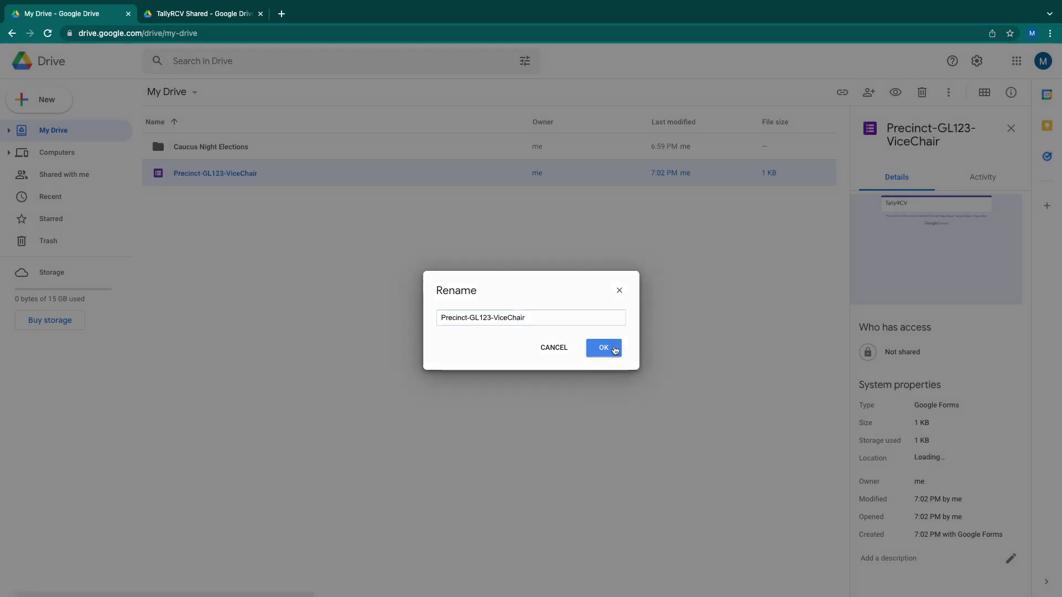
left_click_drag(183, 172, 199, 148)
Make three more copies of the TallyRCV-BETA form from the TallyRCV Shared folder.
left_click(193, 13)
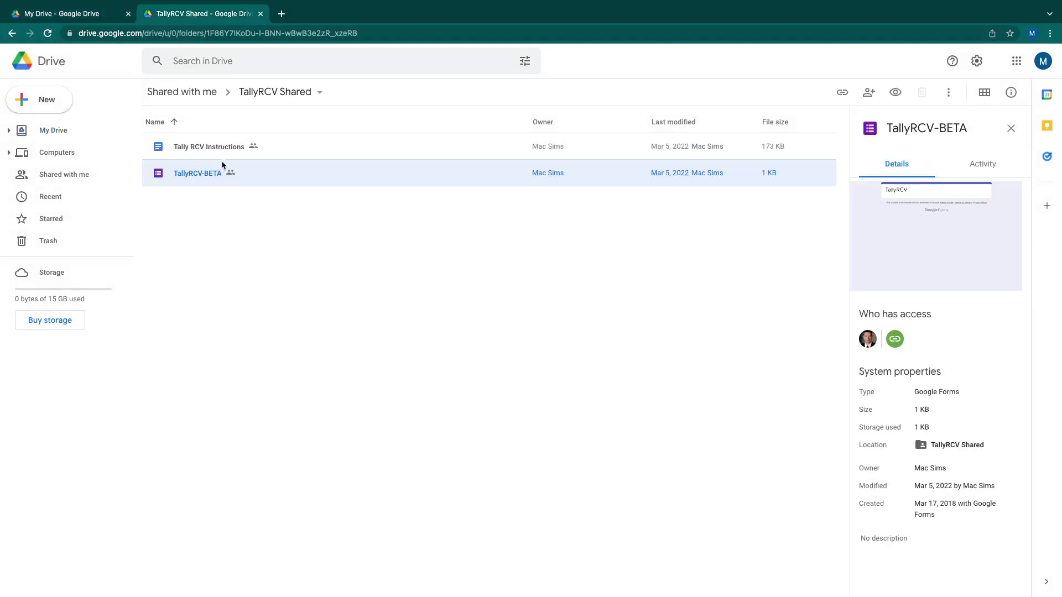
right_click(196, 173)
left_click(244, 363)
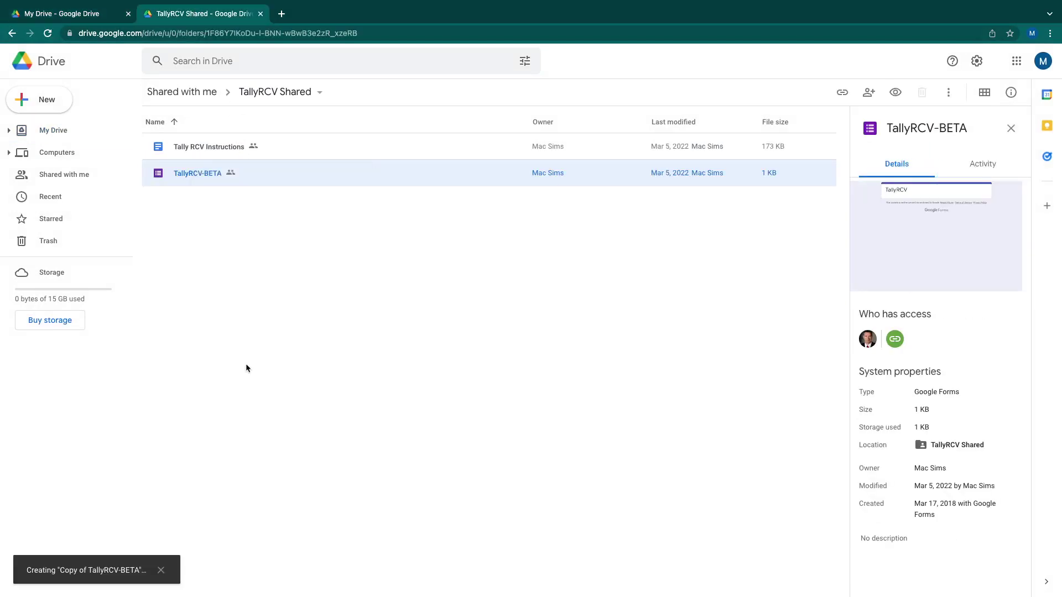
right_click(191, 174)
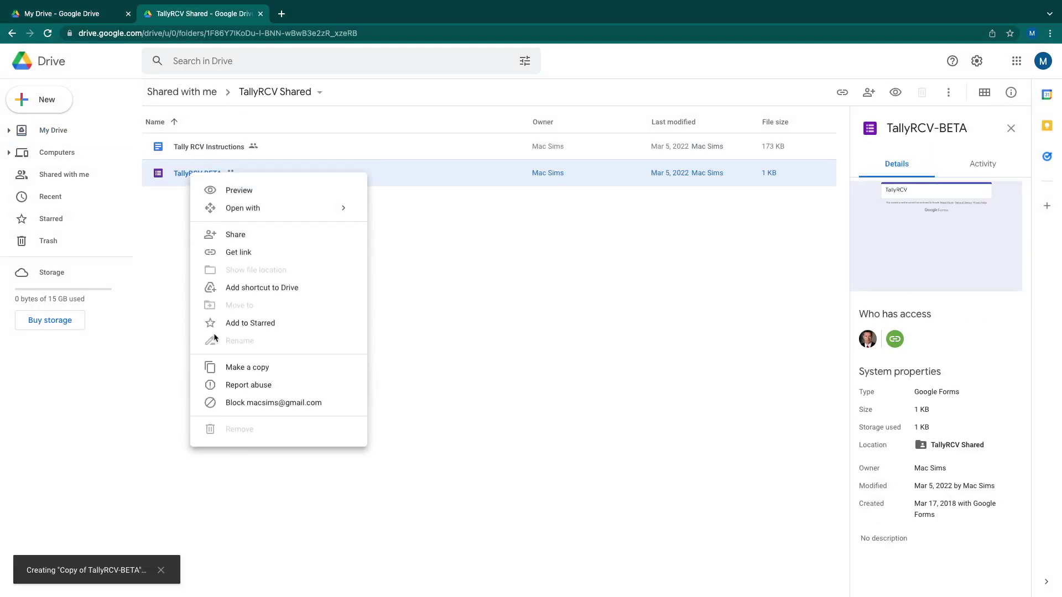
left_click(226, 371)
right_click(193, 171)
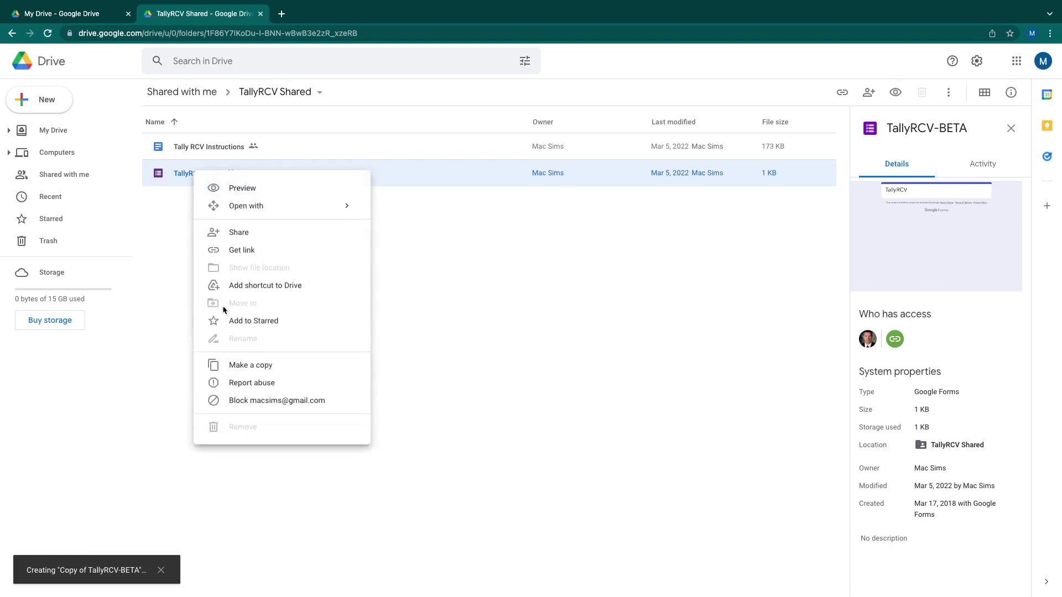
left_click(238, 367)
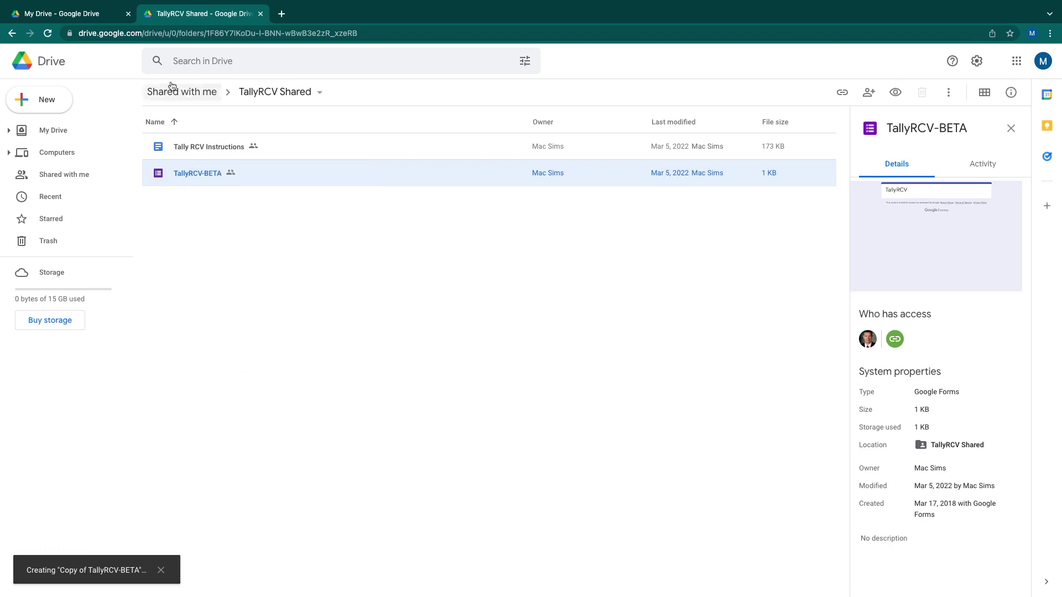
In My Drive, rename one TallyRCV-BETA copy "Precinct-GL123-Secretary" and move it into the Caucus Night Elections folder.
mouse_move(62, 20)
left_click(69, 43)
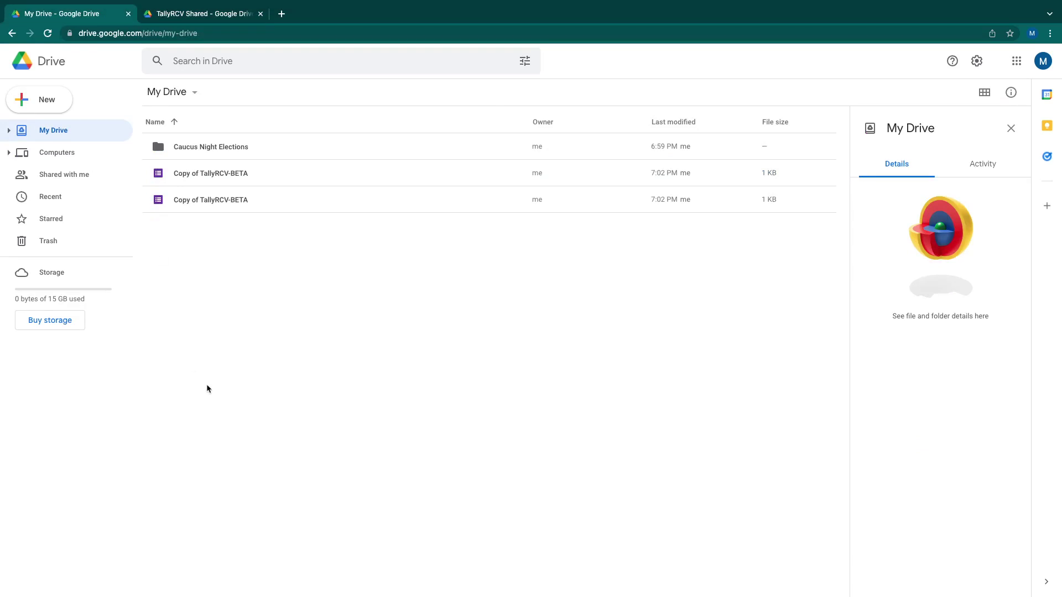
left_click(202, 175)
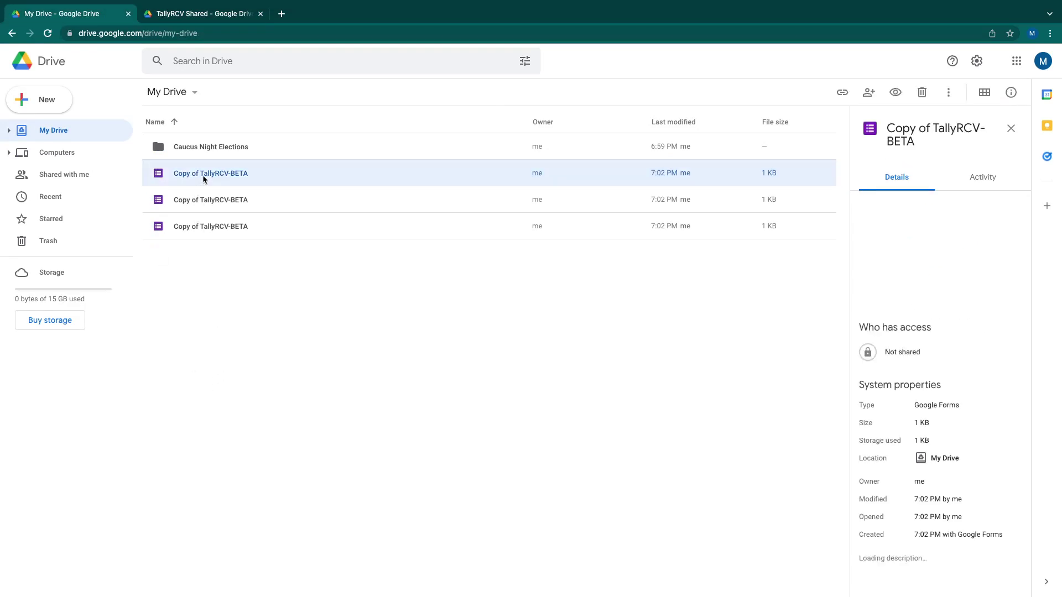
right_click(202, 175)
left_click(260, 341)
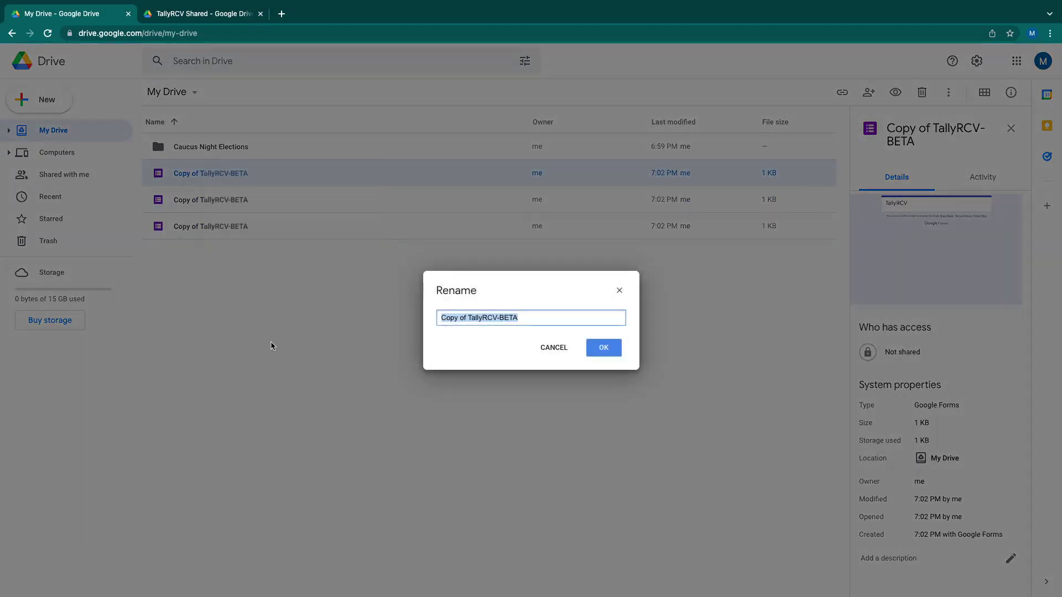
key("super+v")
type("Secr")
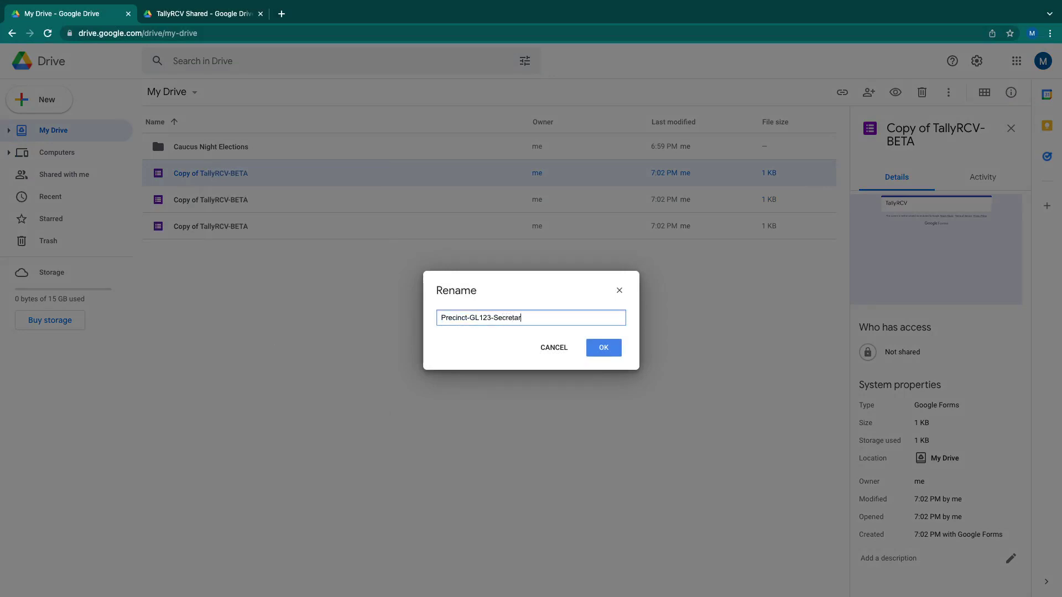
type("etary")
left_click(605, 352)
left_click_drag(182, 228, 187, 146)
Rename the next TallyRCV-BETA copy "Precinct-GL123-StateDelegate" and move it into the Caucus Night Elections folder.
left_click(206, 175)
right_click(206, 175)
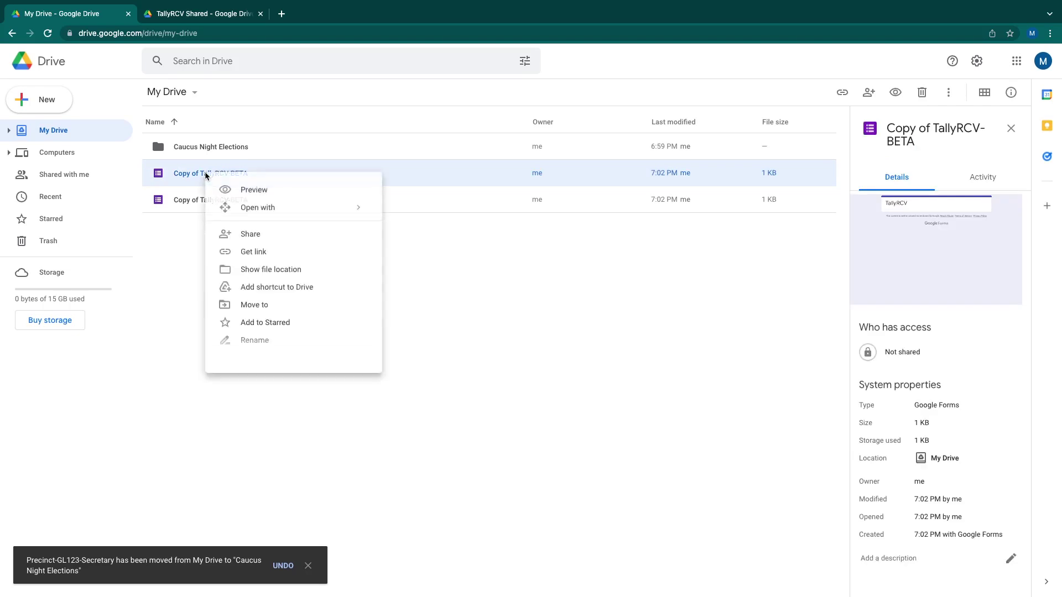
left_click(253, 342)
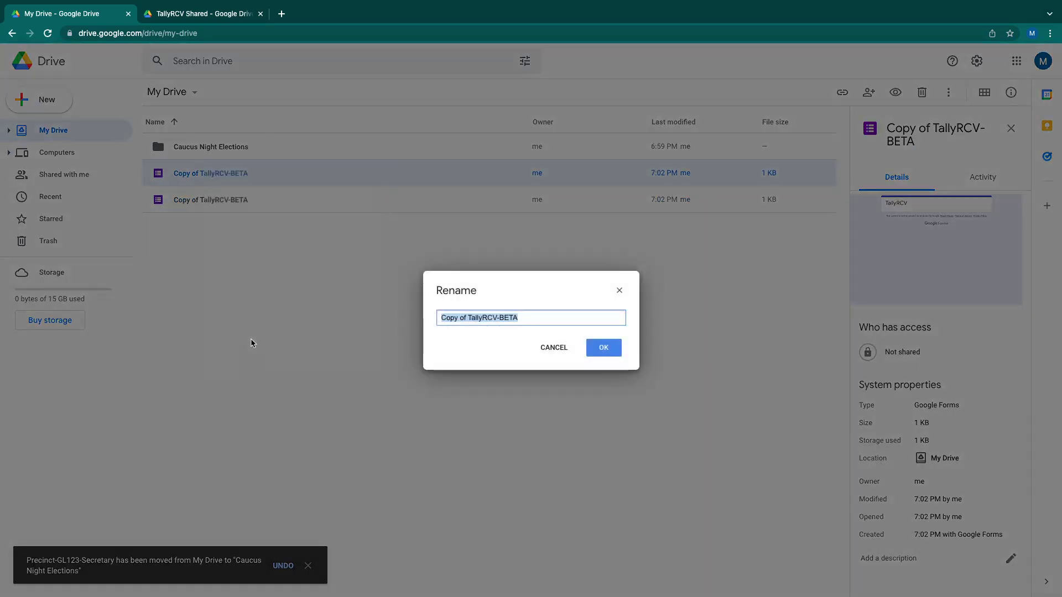
type("Precinct-GL123-StateDelegate")
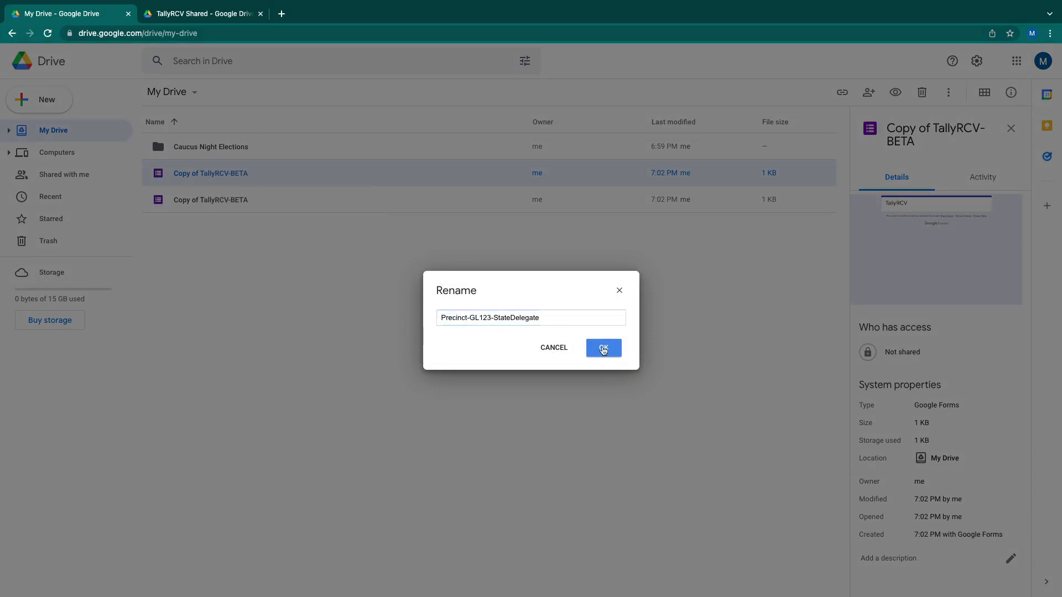
left_click(604, 349)
left_click_drag(203, 200, 202, 147)
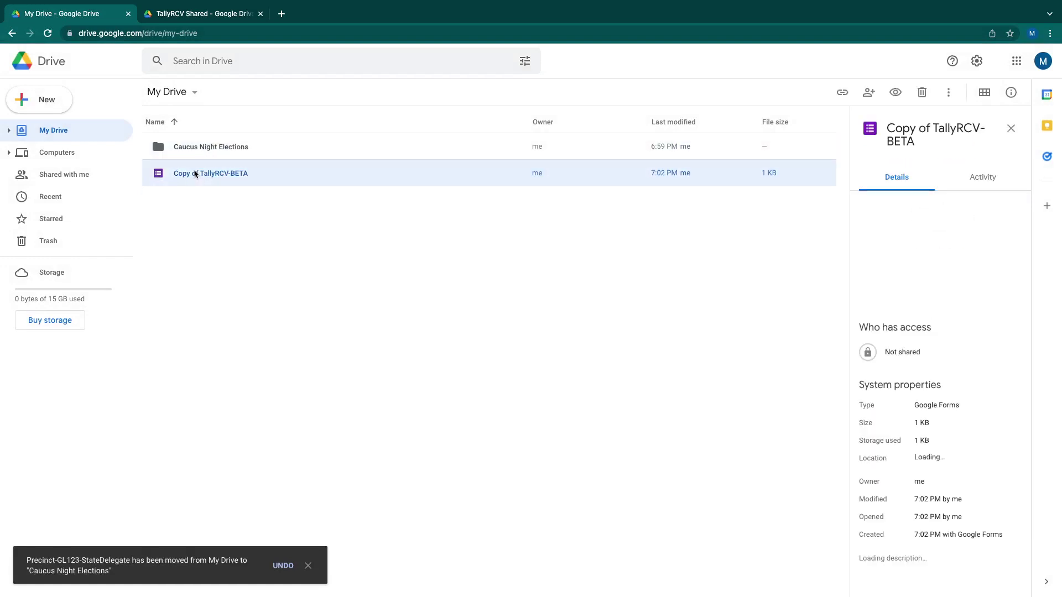
Rename the last TallyRCV-BETA copy "Precinct-GL123-CountyDelegate" and move it into the Caucus Night Elections folder.
right_click(194, 174)
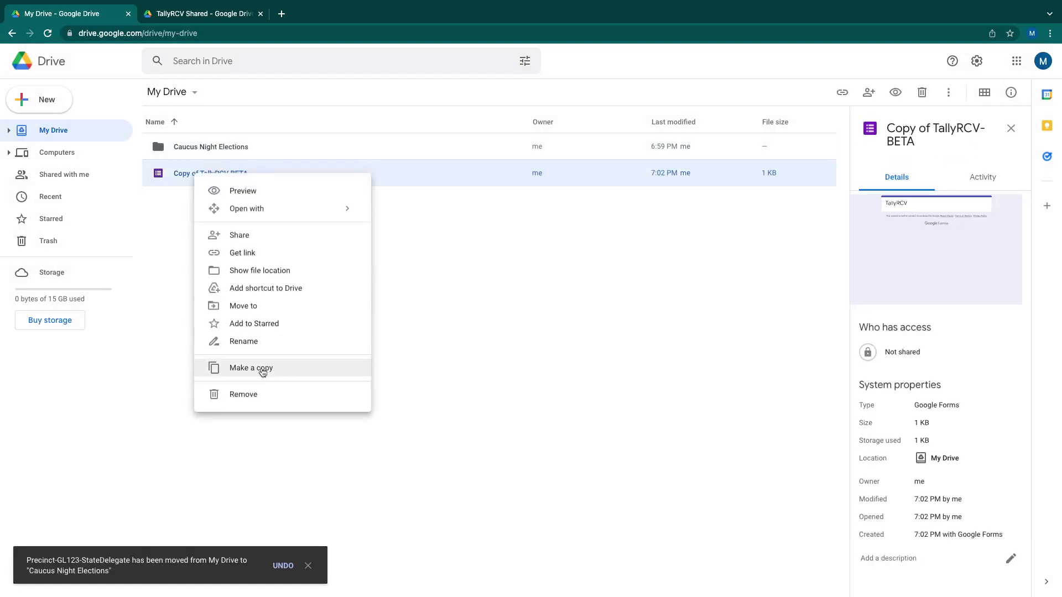
left_click(261, 339)
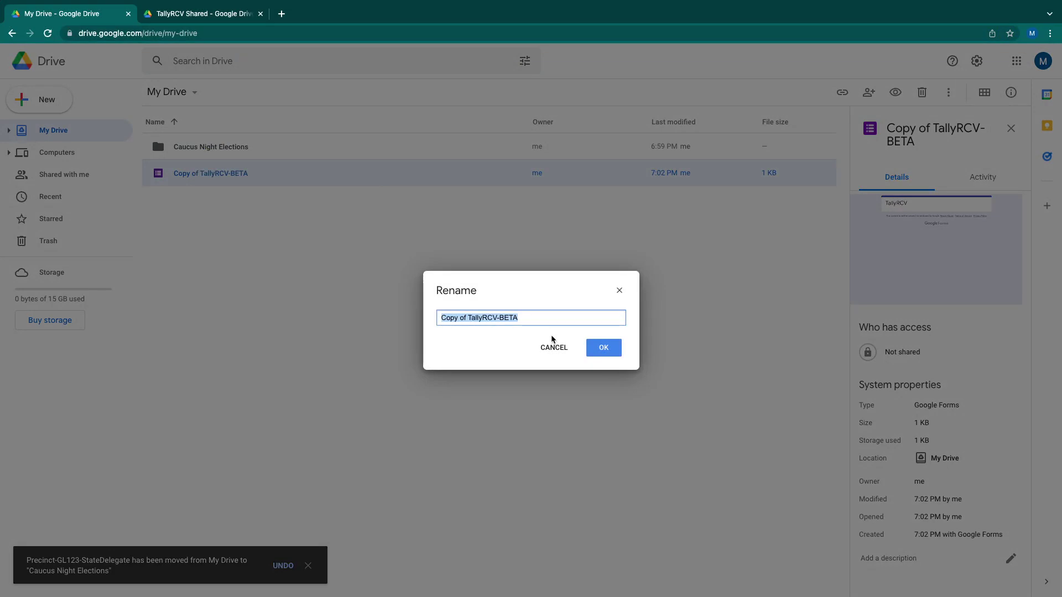
type("Precinct-GL123-CountyDelegate")
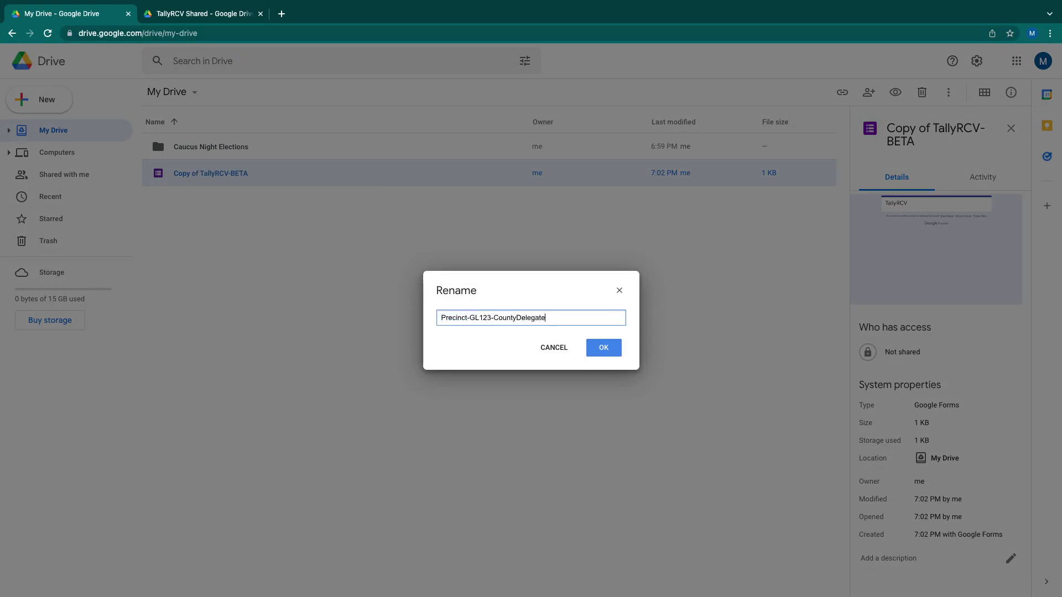
left_click(601, 351)
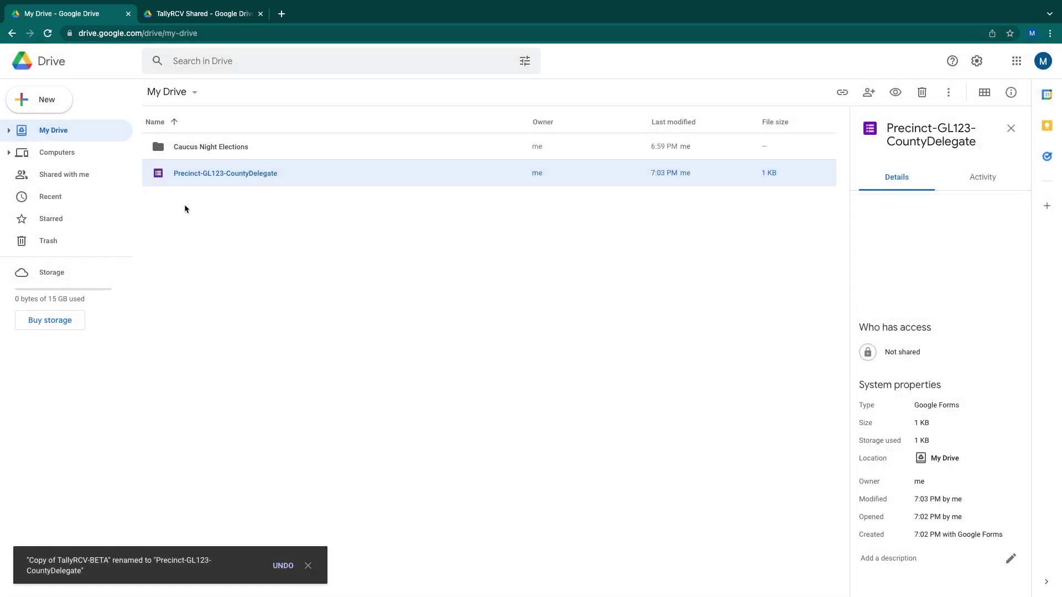
left_click_drag(183, 175, 184, 150)
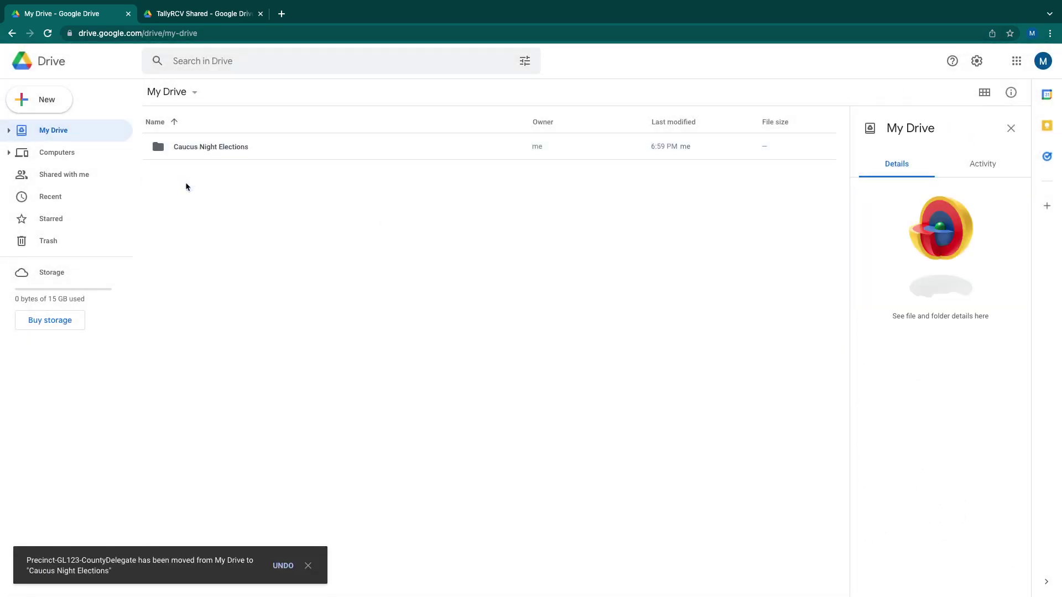
Open the Caucus Night Elections folder and create a blank Google Docs document in it.
left_click(195, 146)
double_click(195, 146)
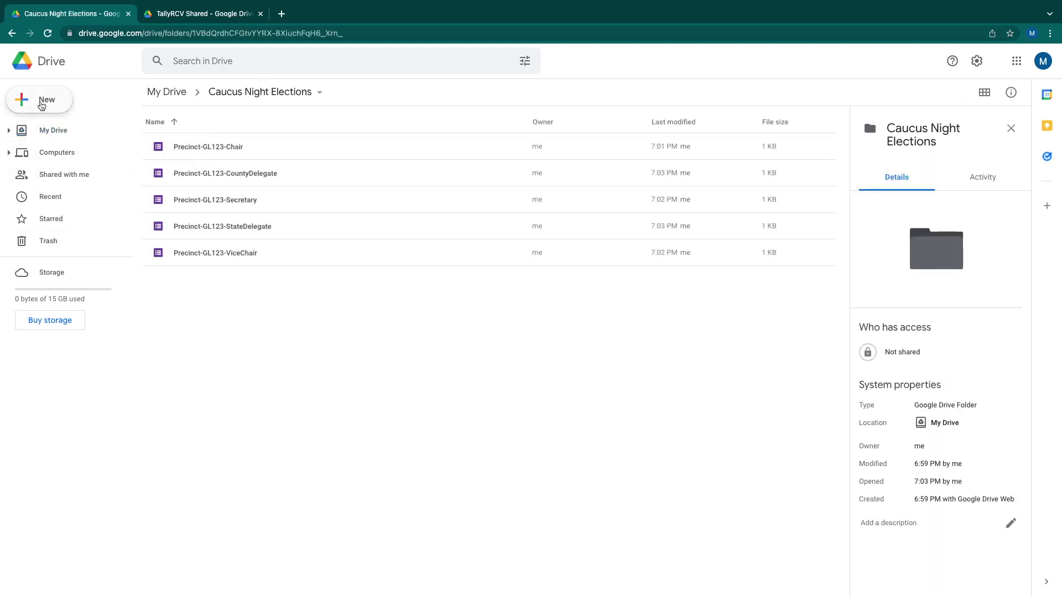
left_click(41, 103)
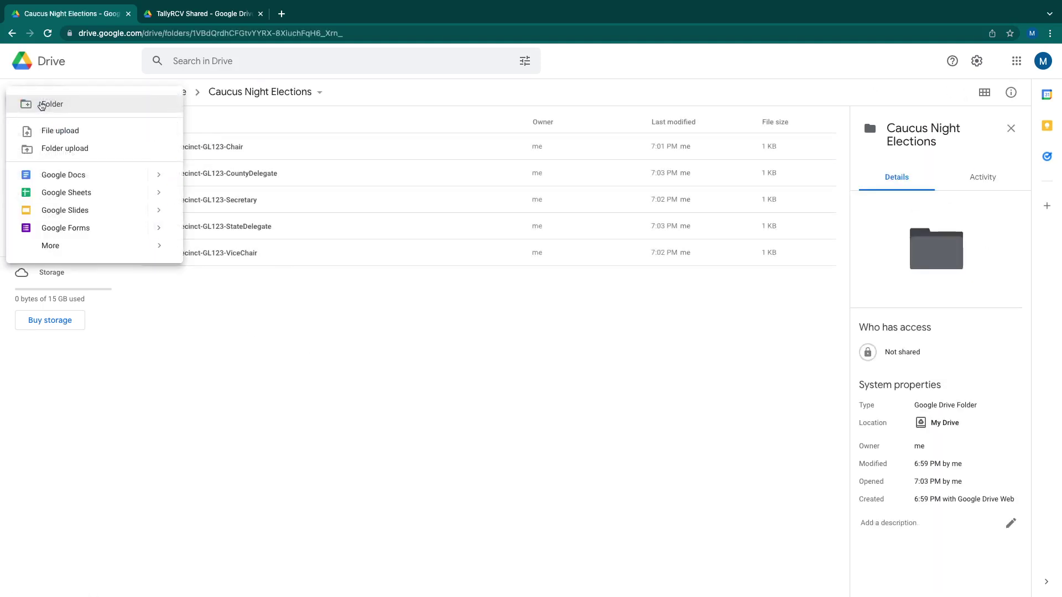
left_click(48, 176)
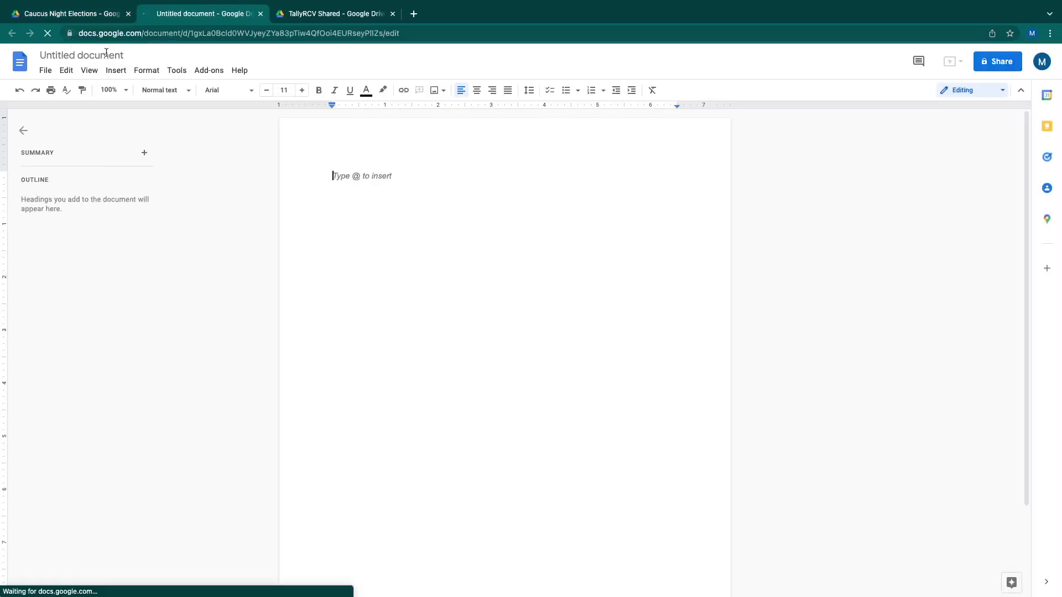
Title the new document "Caucus Form URLs".
left_click(91, 56)
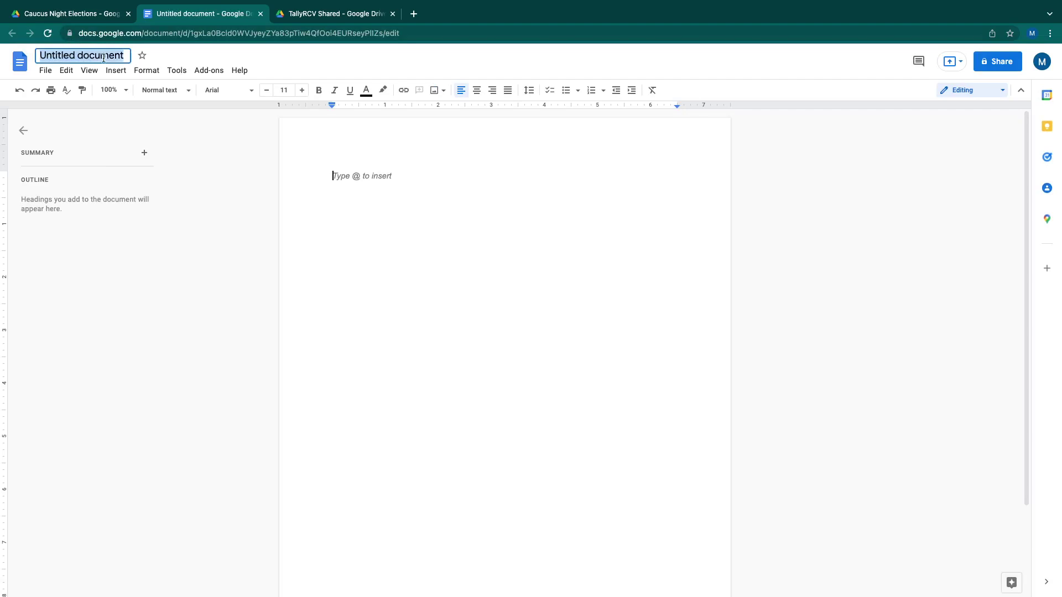
type("Ca")
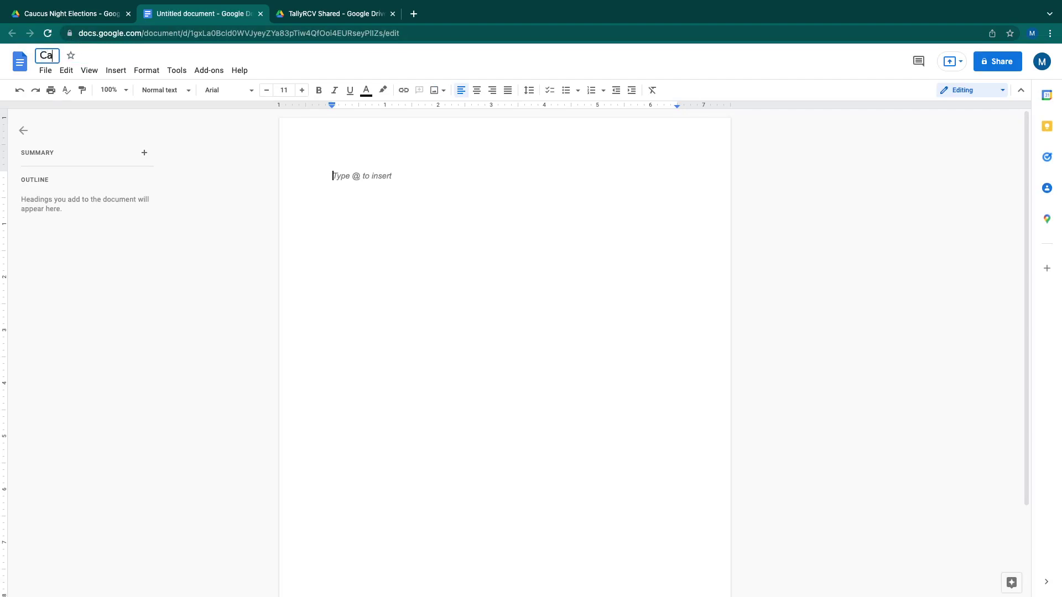
type("ucus ")
type("Tally")
key("BackSpace")
key("BackSpace")
key("BackSpace")
key("BackSpace")
key("BackSpace")
key("BackSpace")
type("Form URLS")
key("BackSpace")
type("s")
key("Return")
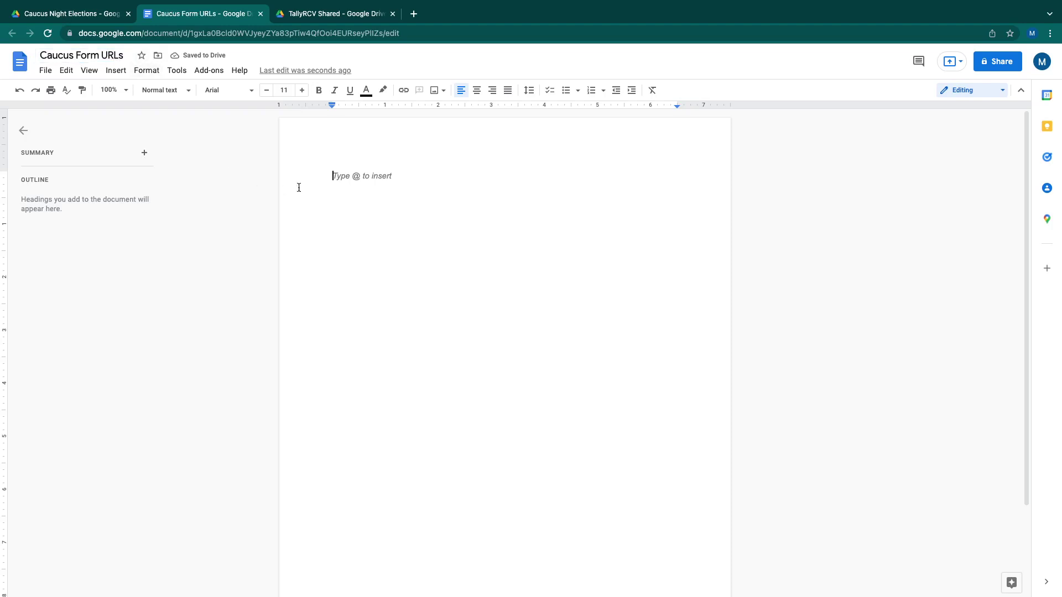
Enter the labels "Chair:", "Vice Chair:" and "Secretary:" on separate lines of the document.
type("Chair:")
key("Return")
type("Vice")
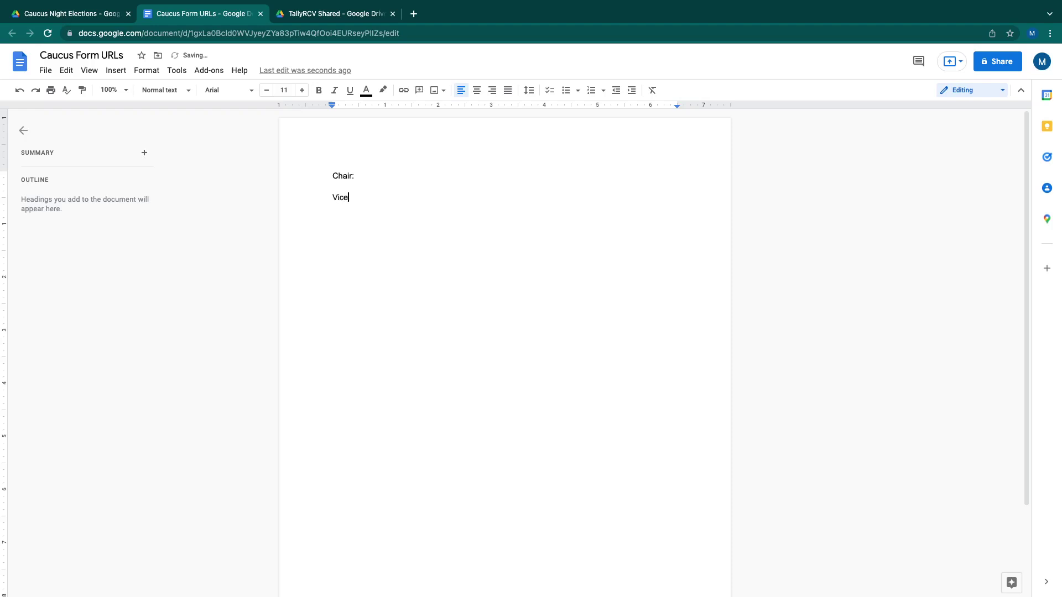
type(" Cahir")
key("BackSpace")
key("BackSpace")
type("hair:")
key("Return")
type("Secretary:")
left_click(371, 197)
key("Return")
left_click(370, 219)
key("Return")
Add the labels "State Delegate:" and "County Delegate:" on separate lines below "Secretary:", followed by a new line.
type("State Delegate")
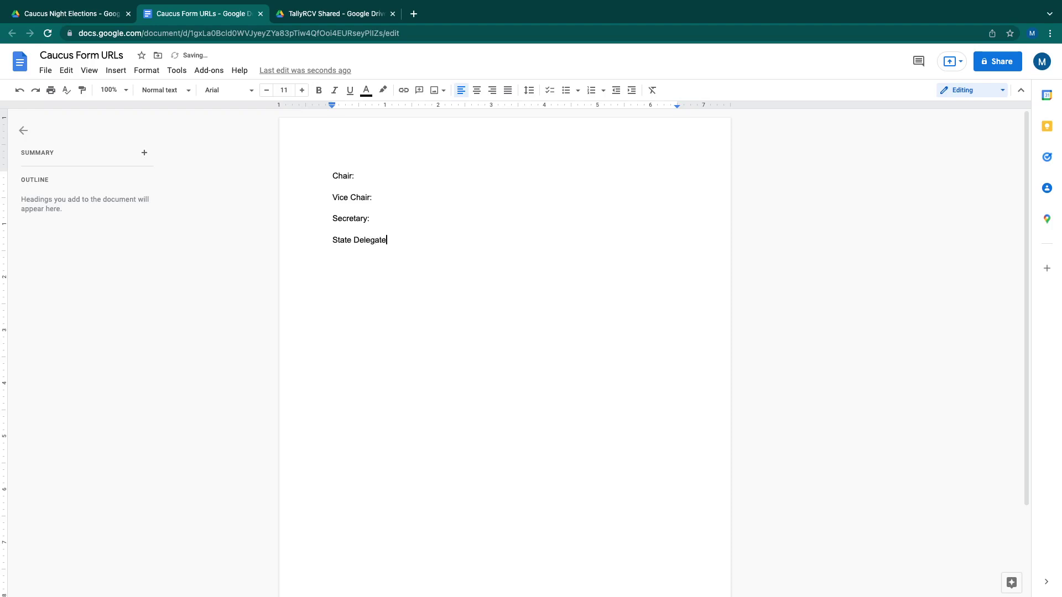
type(":")
key("Return")
type("County Delega")
key("BackSpace")
key("BackSpace")
key("BackSpace")
type("eag")
key("BackSpace")
key("BackSpace")
type("gate:")
key("Return")
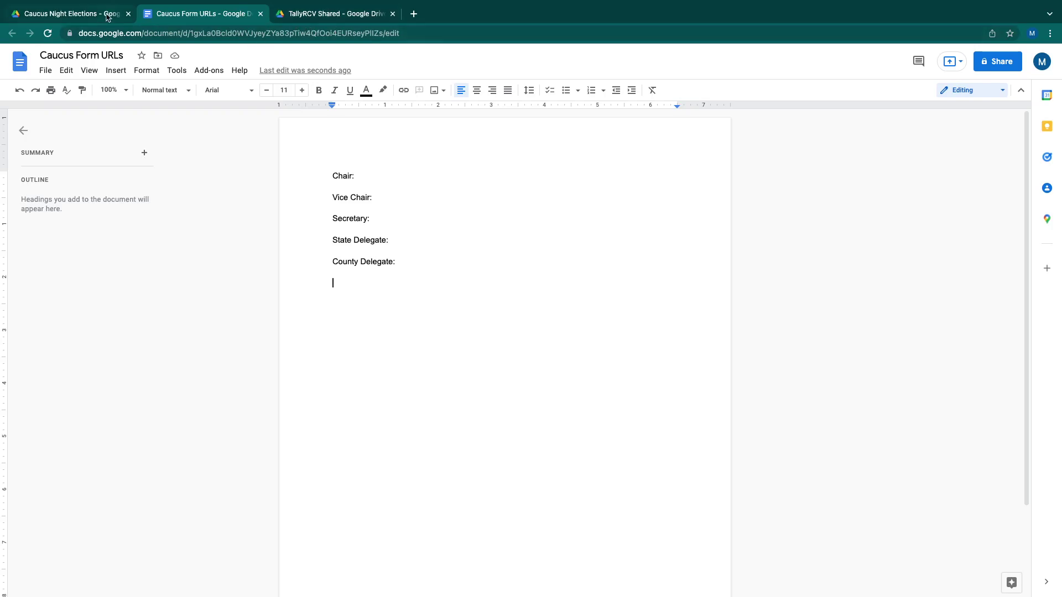
Close the TallyRCV Shared page and open the Precinct-GL123-Chair form from the Caucus Night Elections folder.
left_click(326, 15)
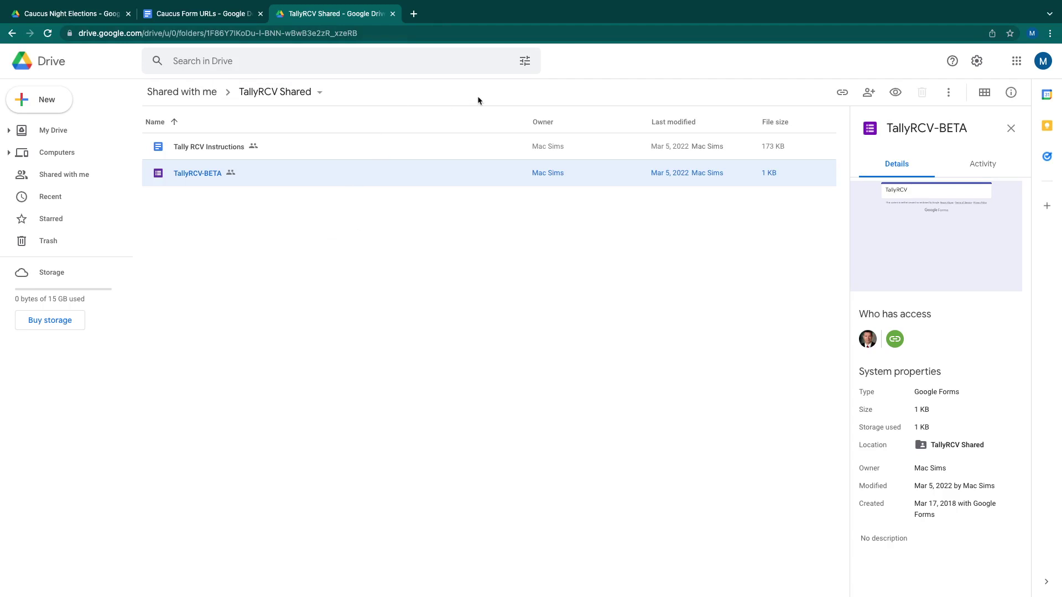
left_click(392, 15)
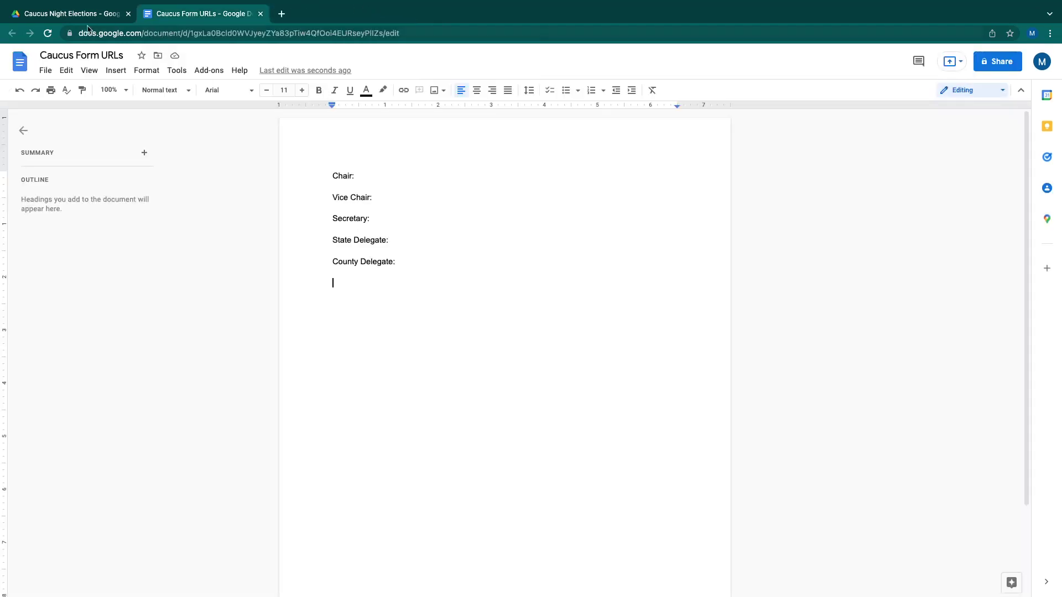
left_click(70, 15)
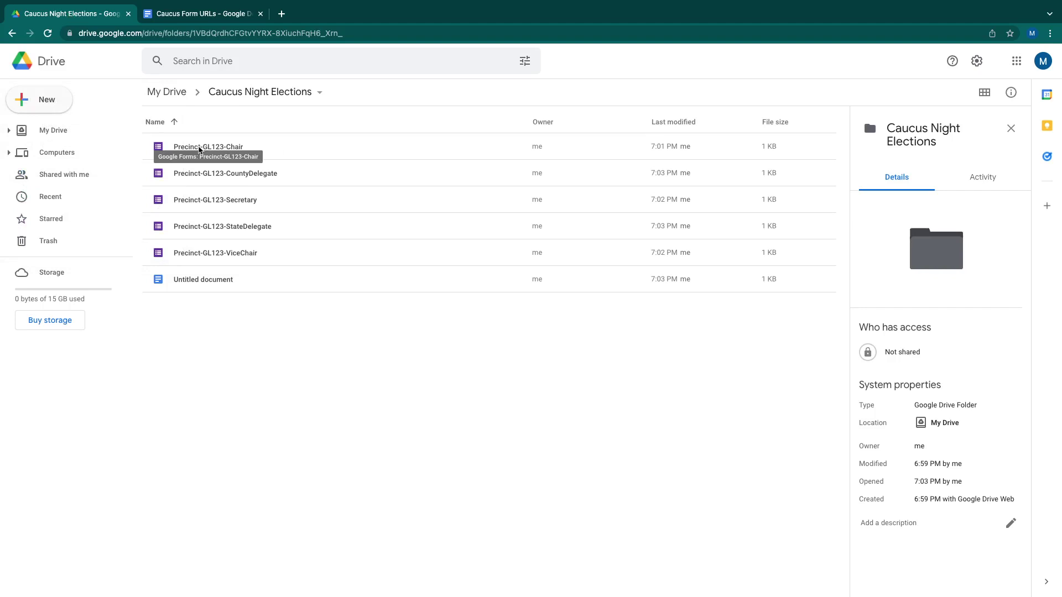
double_click(199, 147)
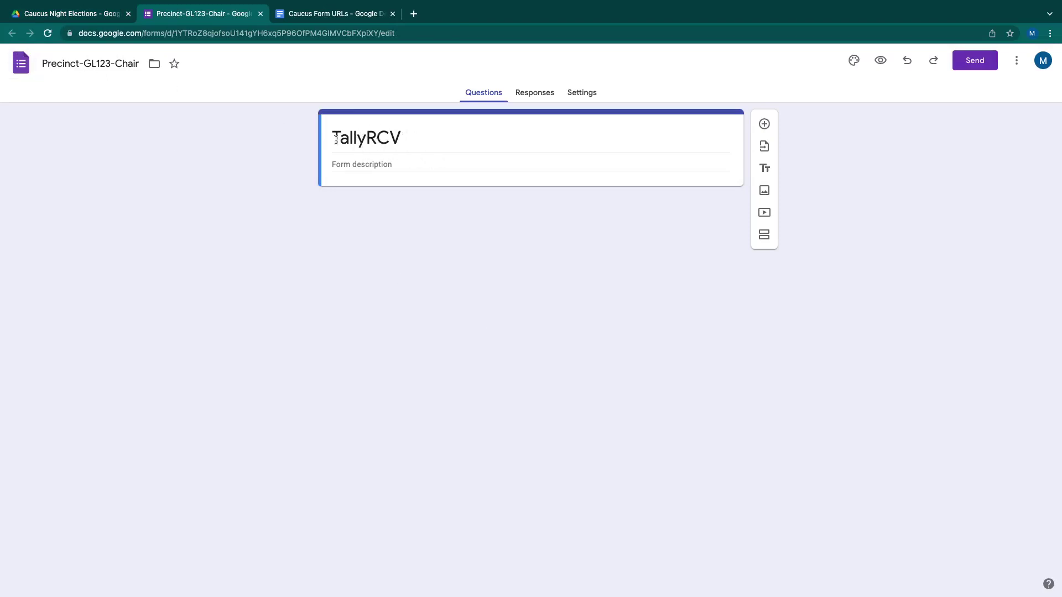
Copy the form's file name and replace the form title "TallyRCV" with it, "Precinct-GL123-Chair".
left_click(94, 63)
key("ctrl+a")
key("ctrl+c")
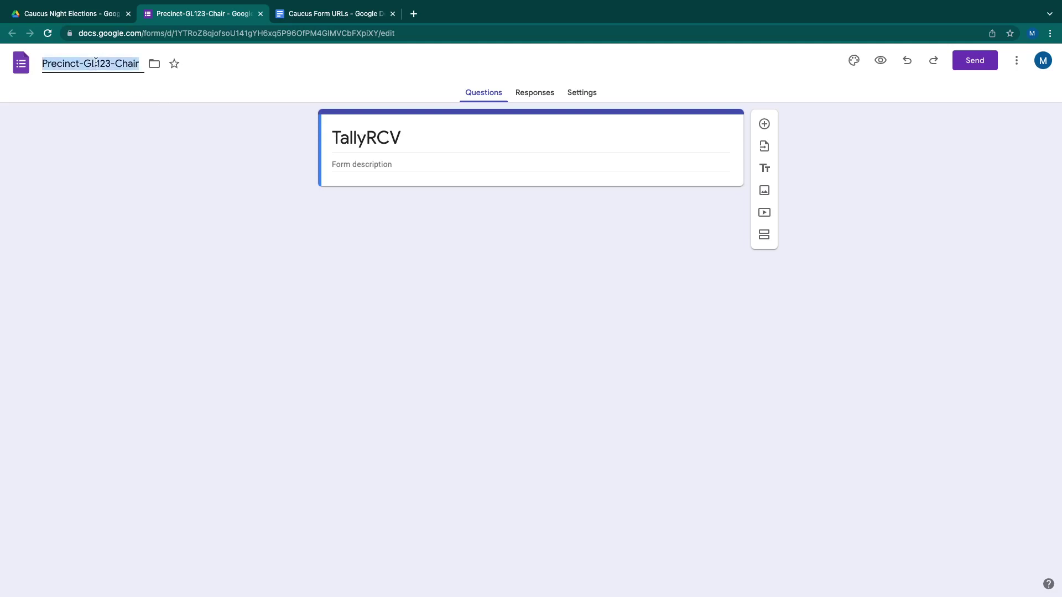
left_click(331, 122)
left_click(337, 134)
left_click_drag(429, 140, 308, 132)
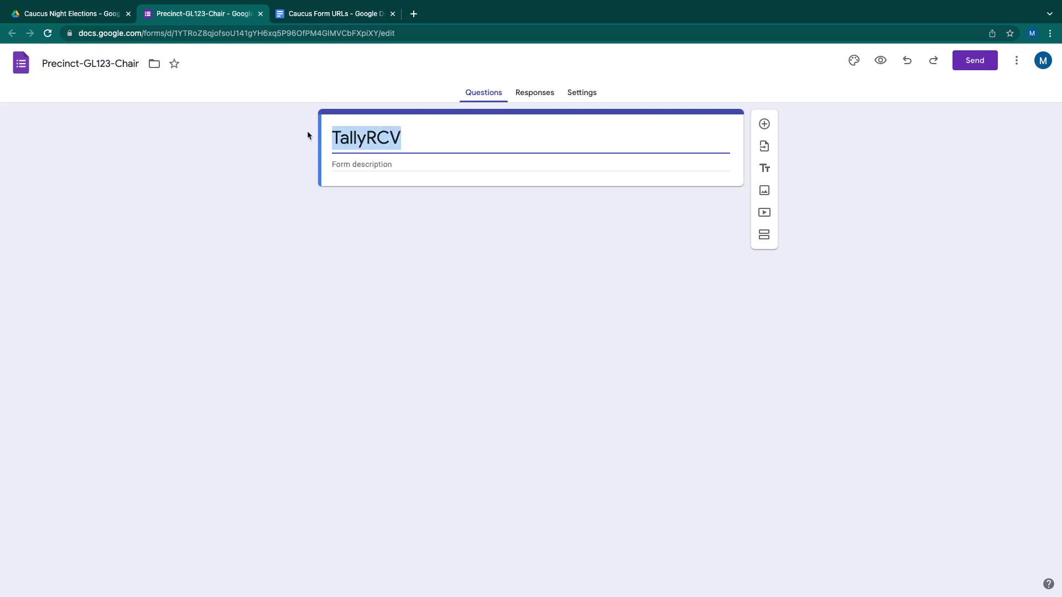
key("ctrl+v")
left_click(496, 214)
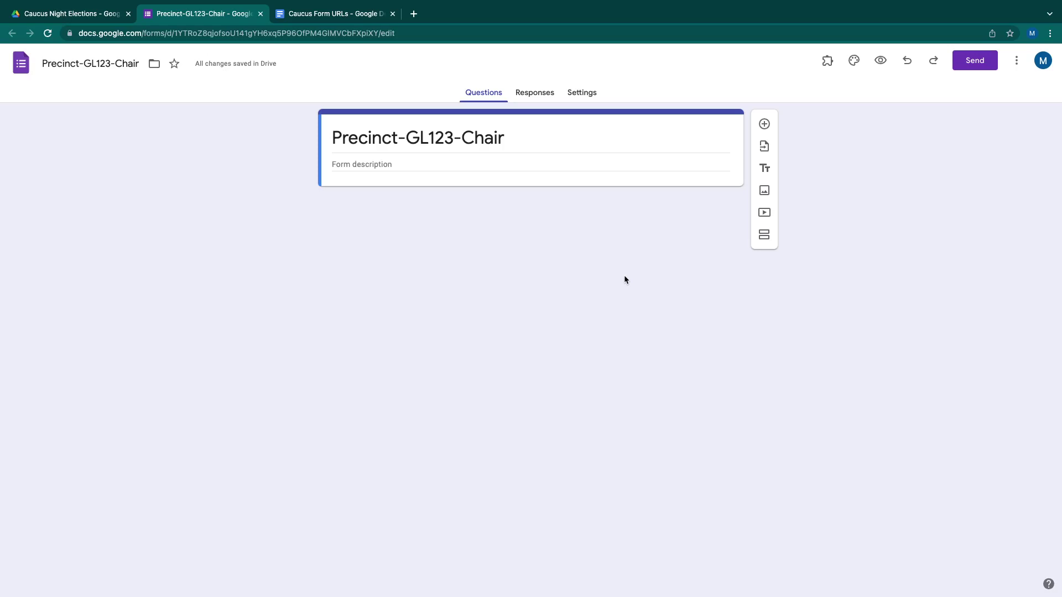
Run Setup Election from the Caucus Tools add-on on the Chair form.
left_click(829, 61)
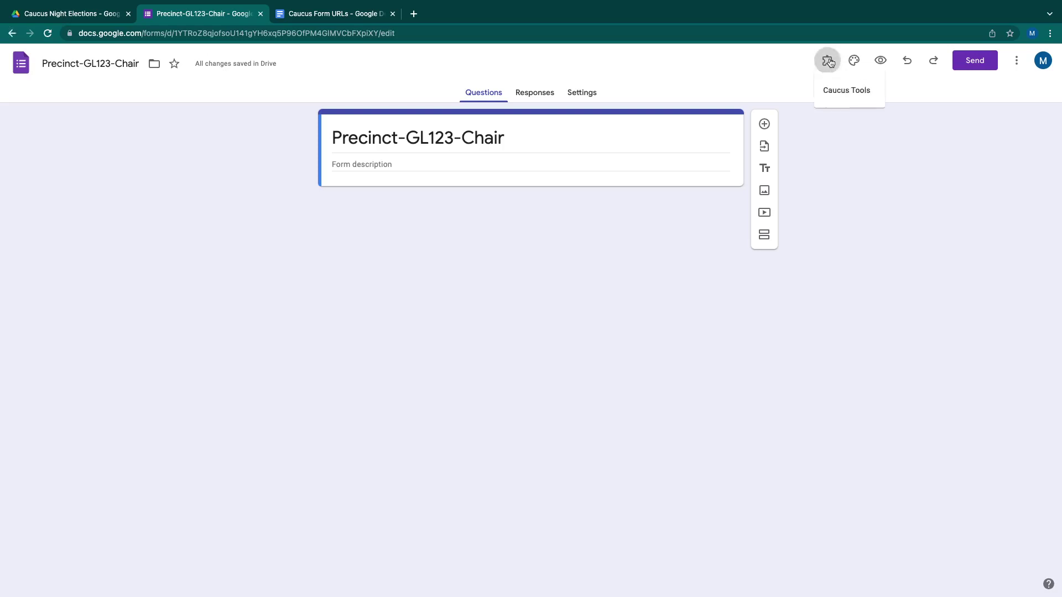
left_click(840, 92)
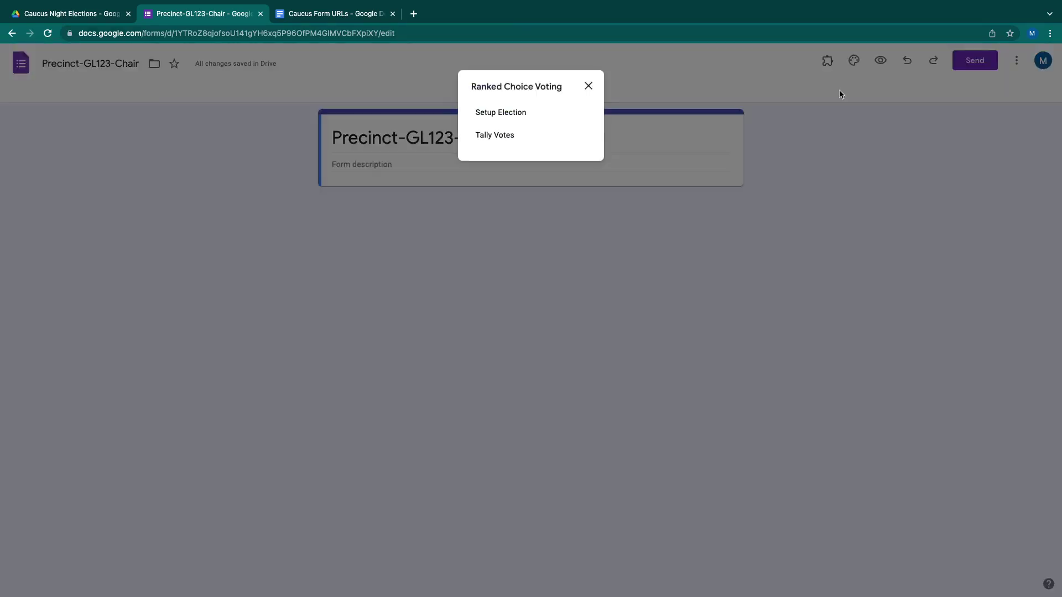
left_click(500, 113)
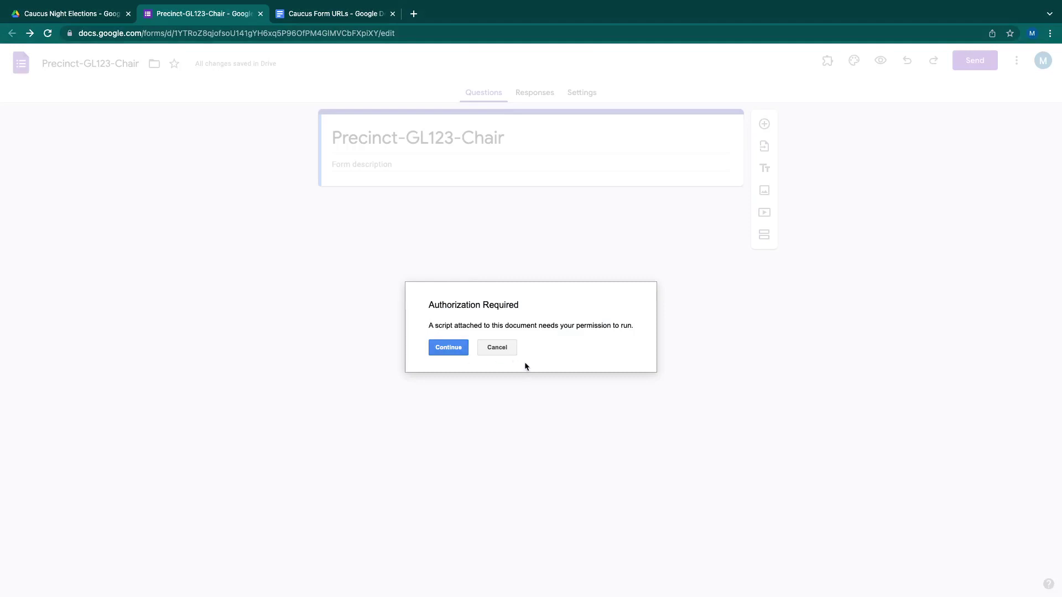
Authorize the Ranked Choice Voting script with the existing Google account, proceeding past the unverified-app warning and allowing the requested access.
left_click(448, 348)
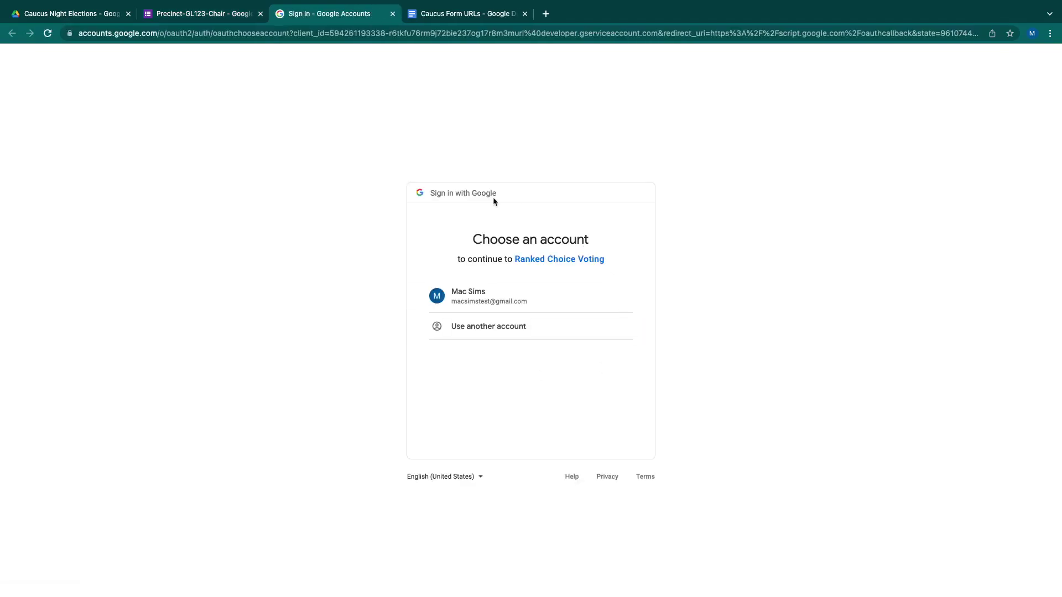
left_click(474, 298)
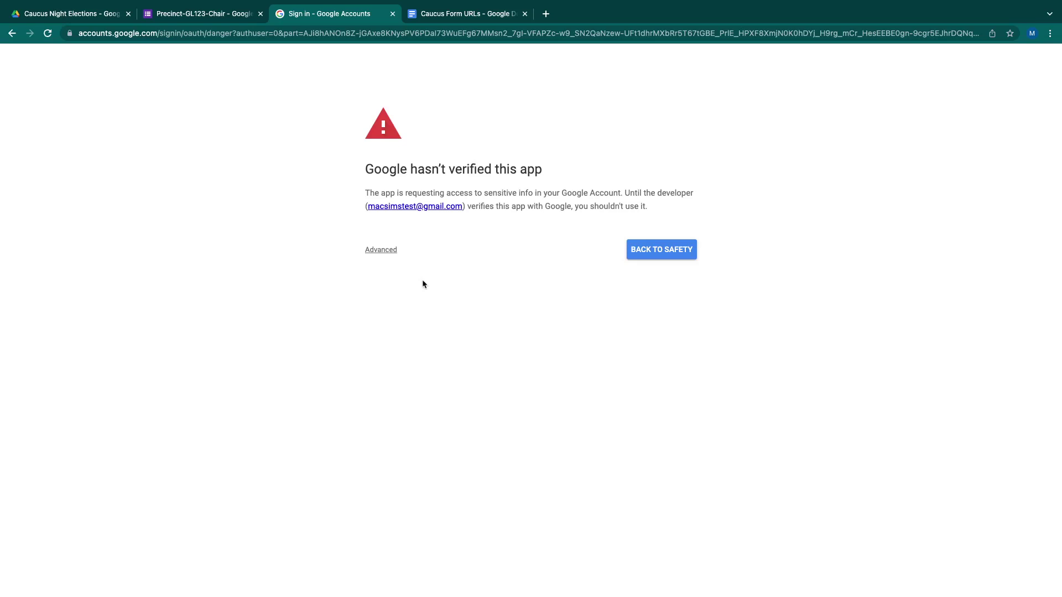
left_click(380, 253)
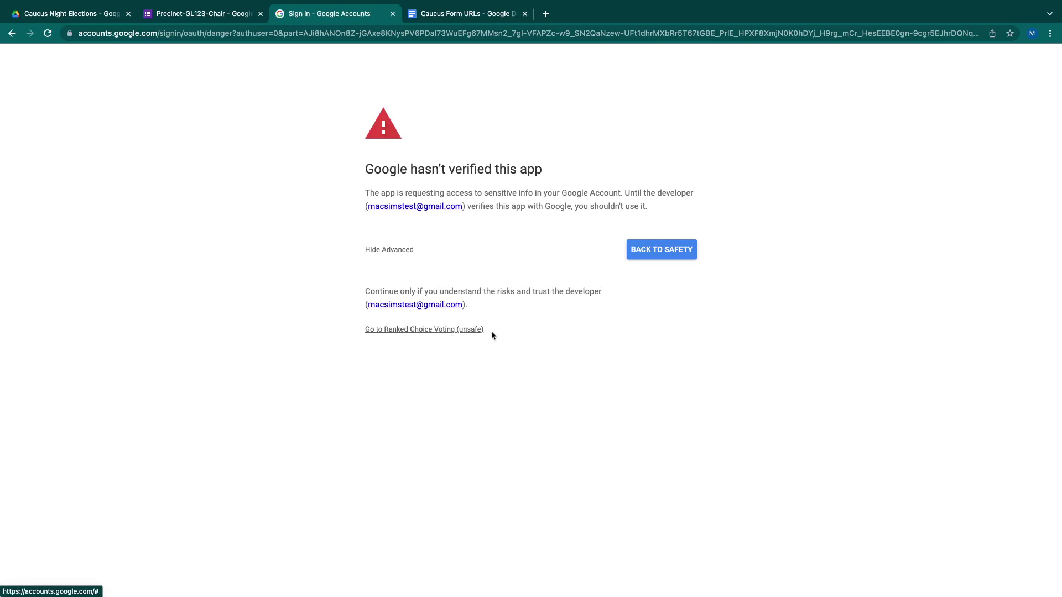
left_click(419, 330)
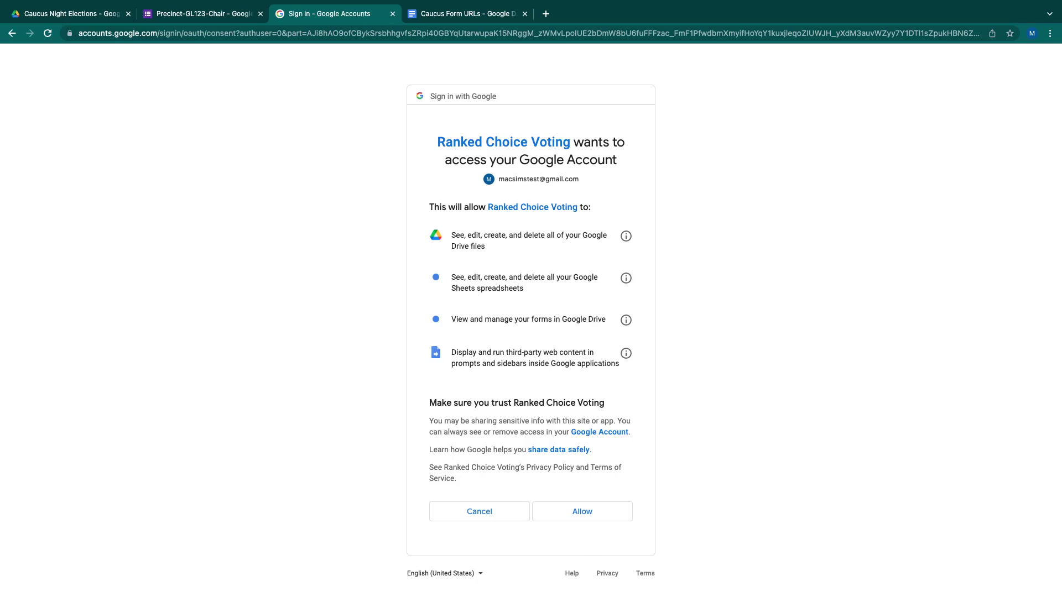
left_click(573, 511)
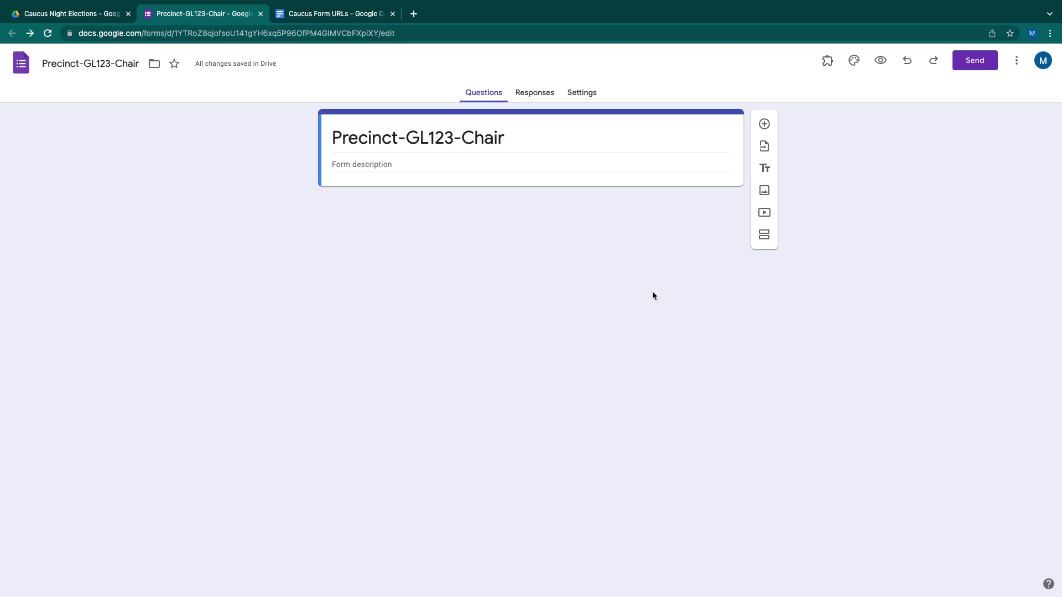
Copy the Chair form's preview URL, paste it under "Chair:" in the Caucus Form URLs document followed by a new line, and close the preview.
left_click(536, 94)
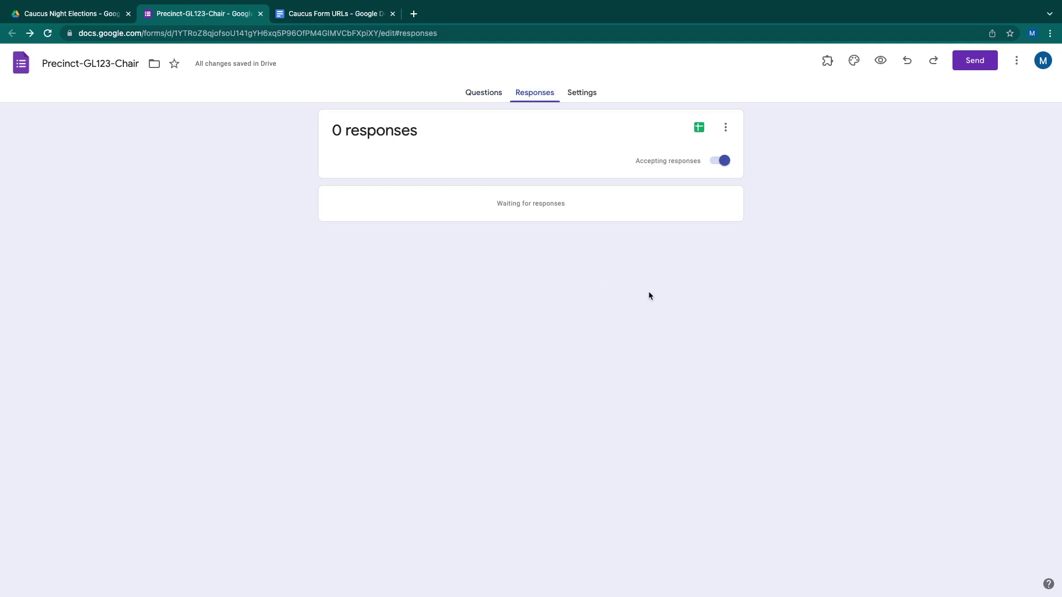
left_click(880, 61)
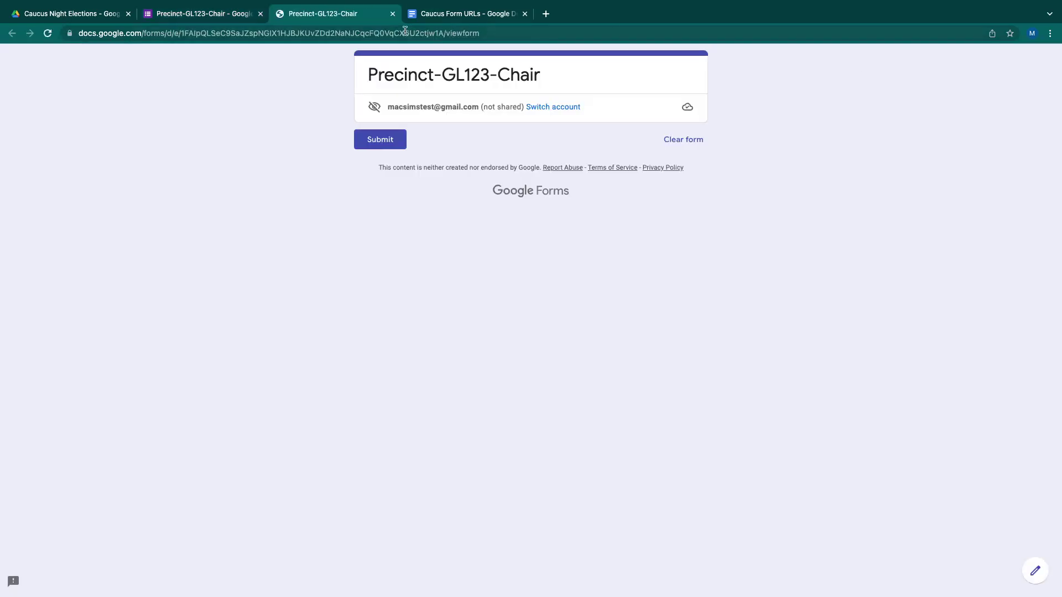
left_click(512, 33)
key("ctrl+c")
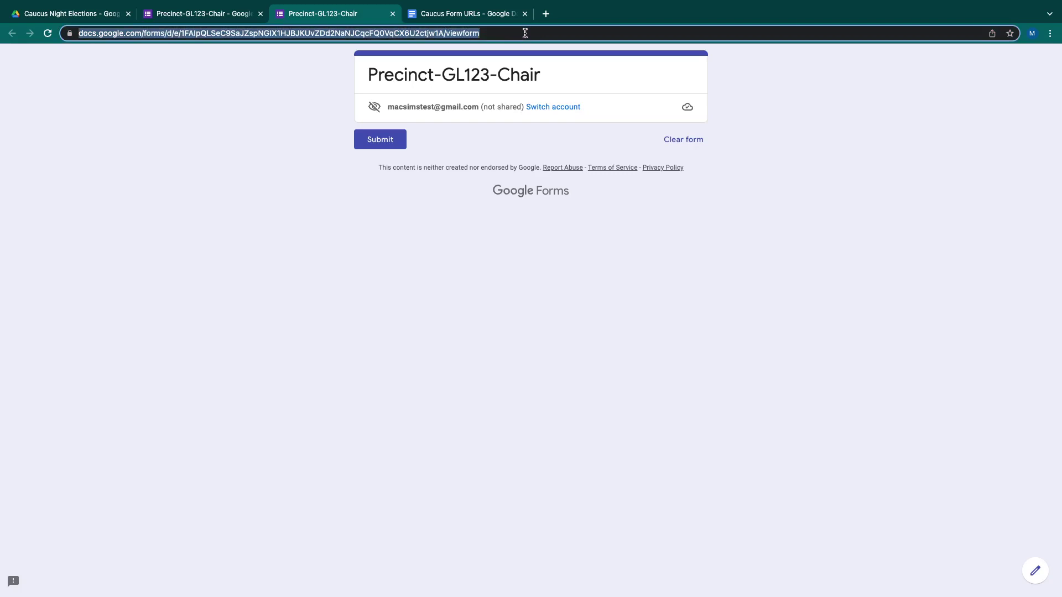
left_click(464, 15)
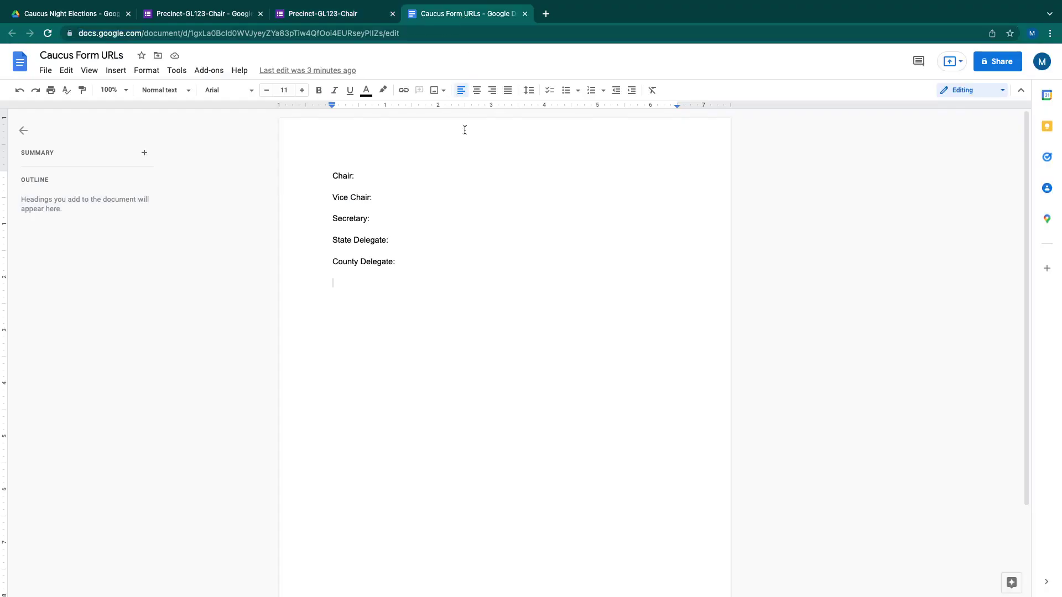
double_click(432, 176)
key("ctrl+v")
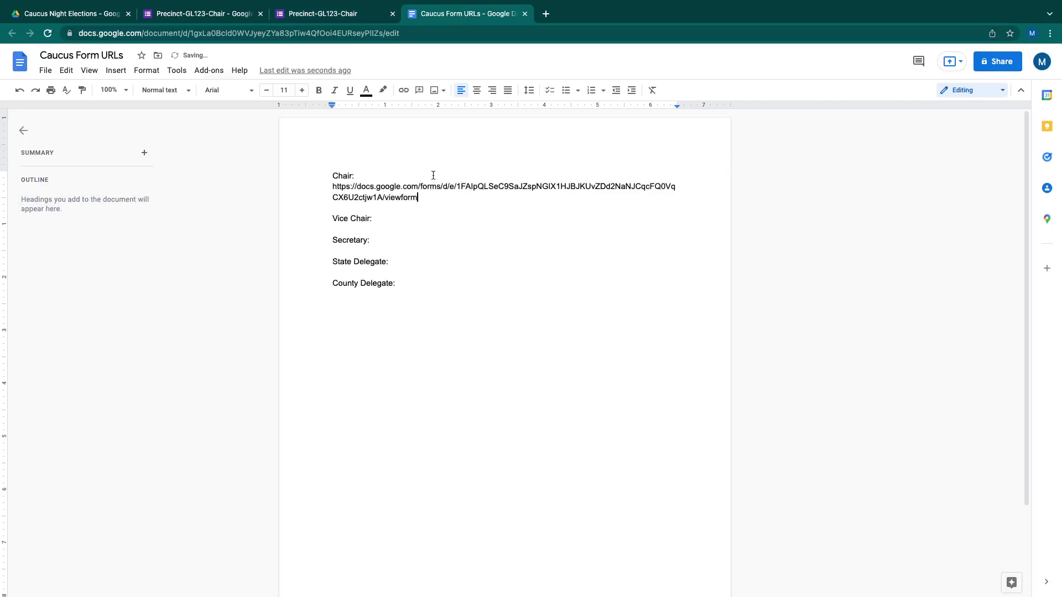
key("Return")
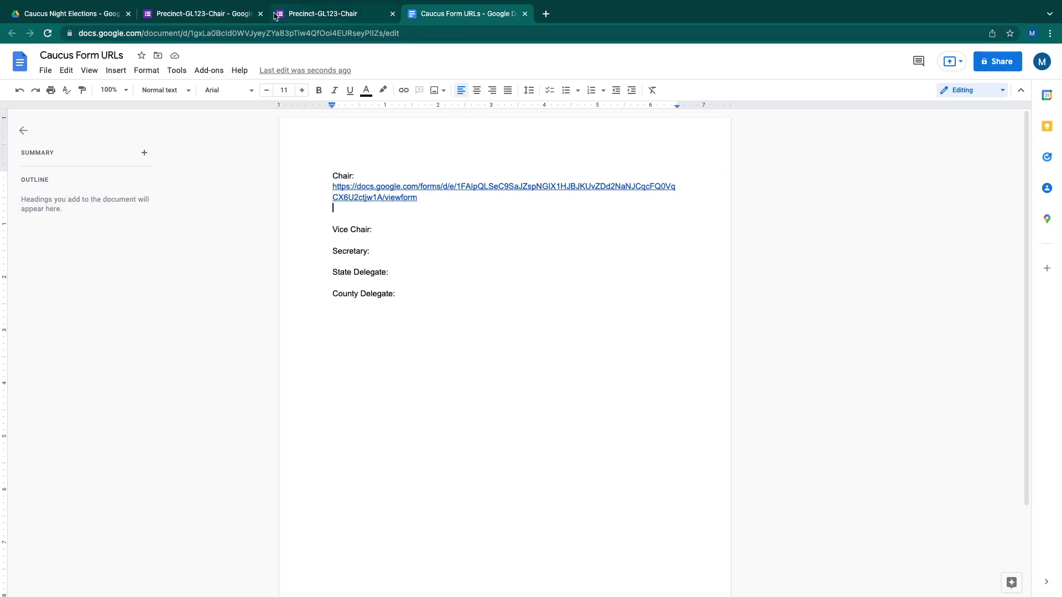
left_click(314, 15)
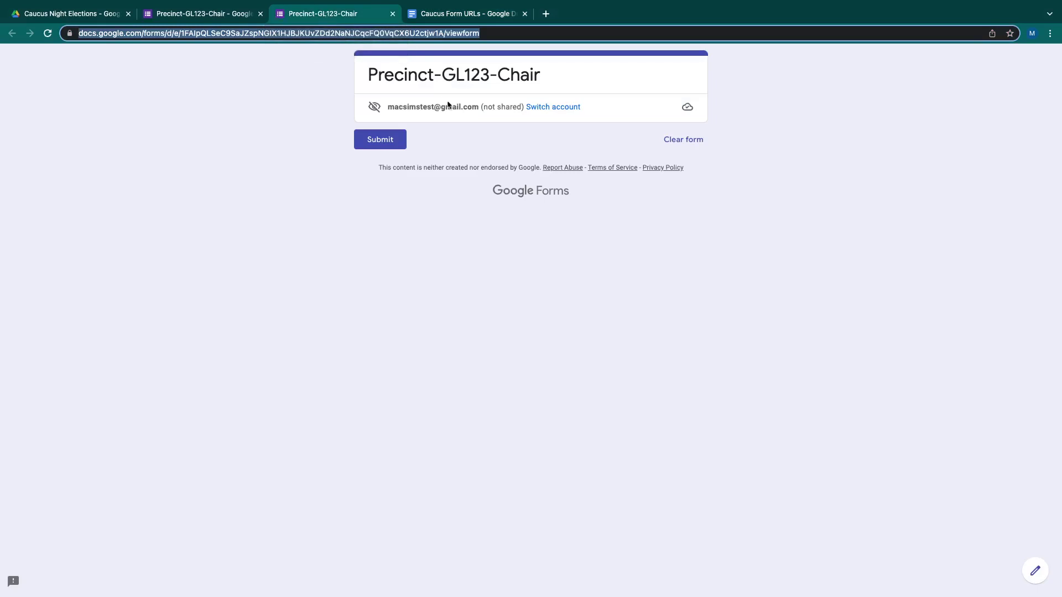
left_click(393, 14)
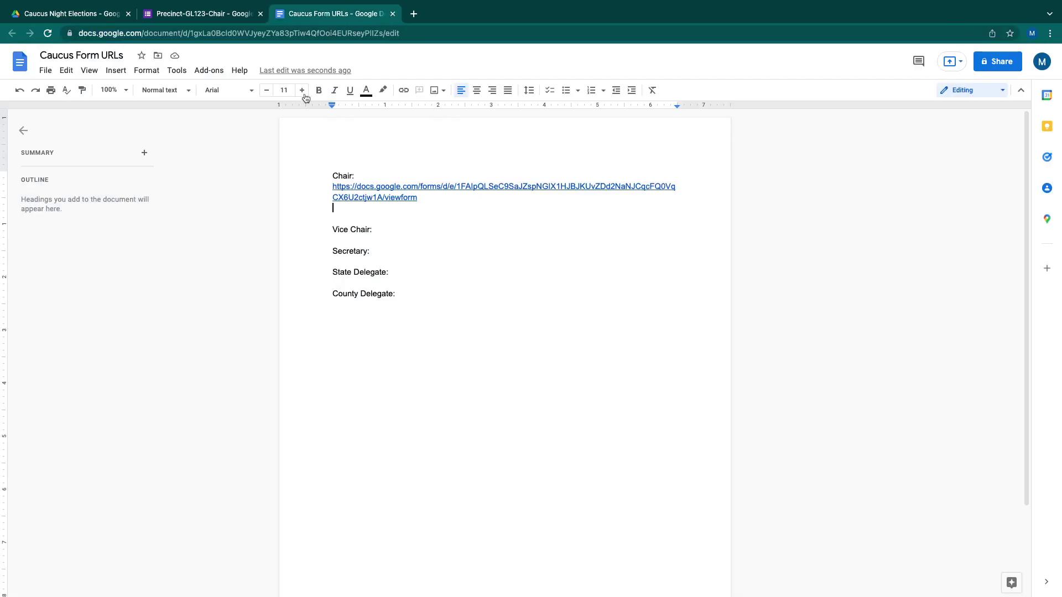
Create a new response spreadsheet for the Precinct-GL123-Chair form, close it, and stop the form from accepting responses.
left_click(185, 15)
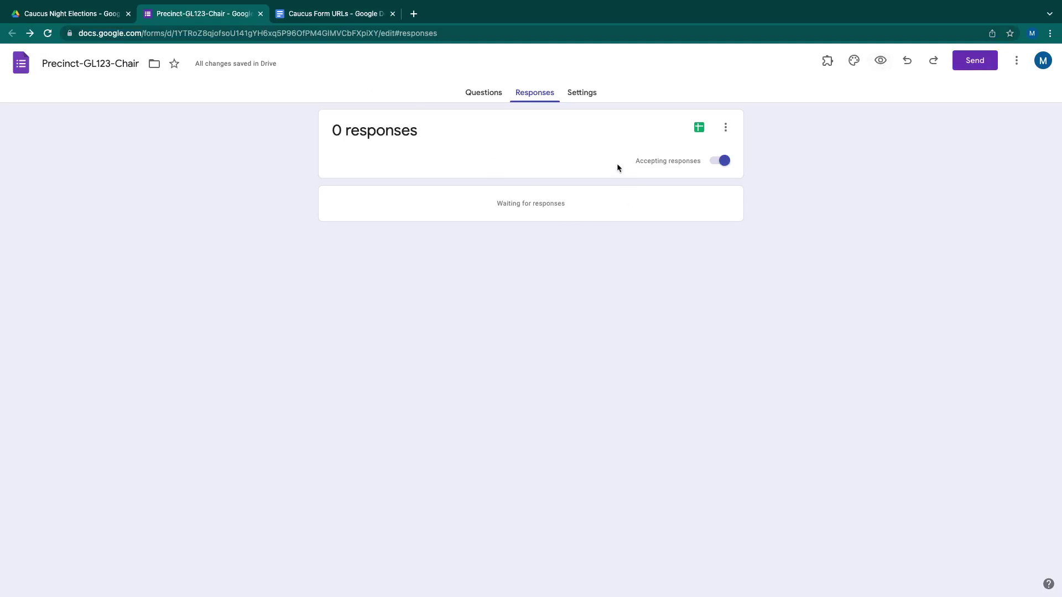
left_click(699, 129)
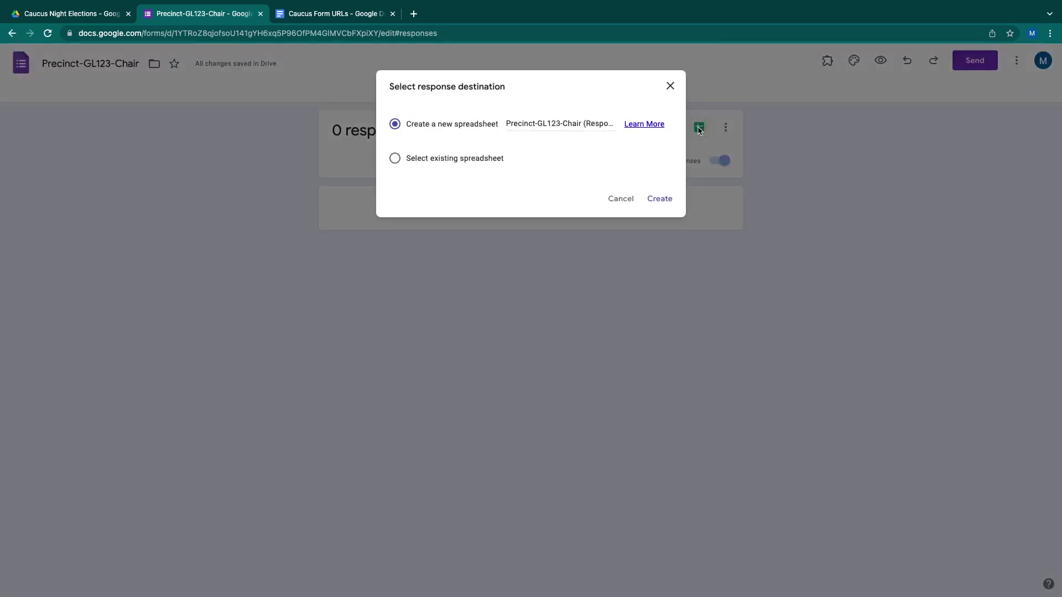
left_click(660, 200)
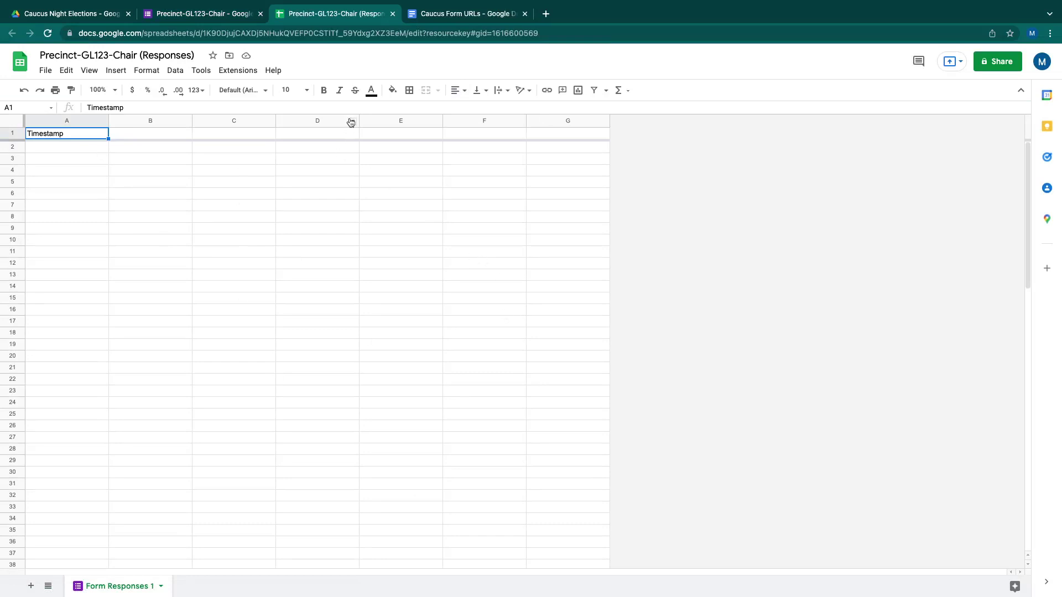
left_click(393, 14)
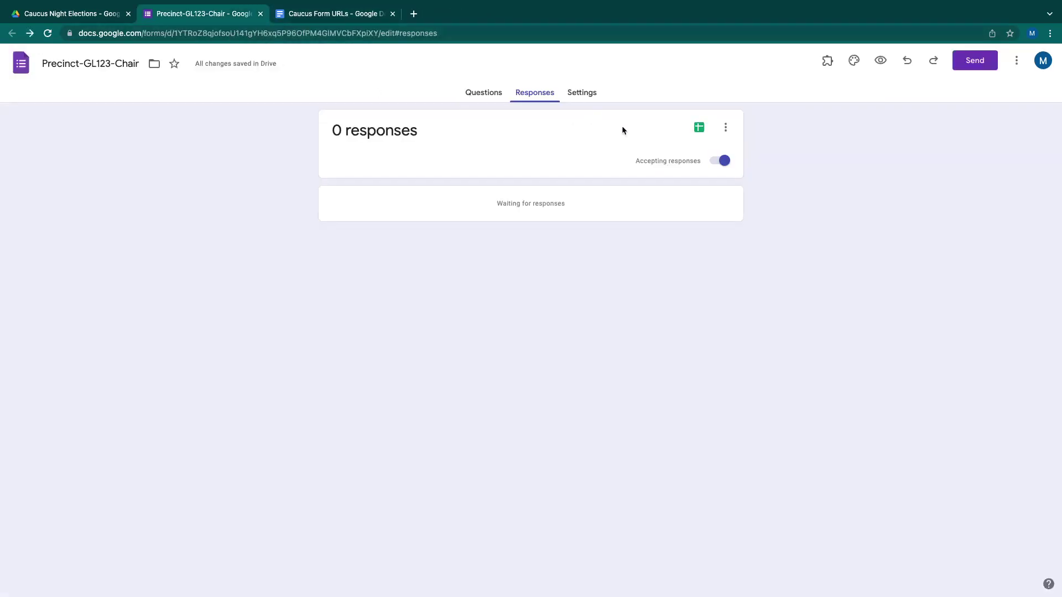
left_click(722, 162)
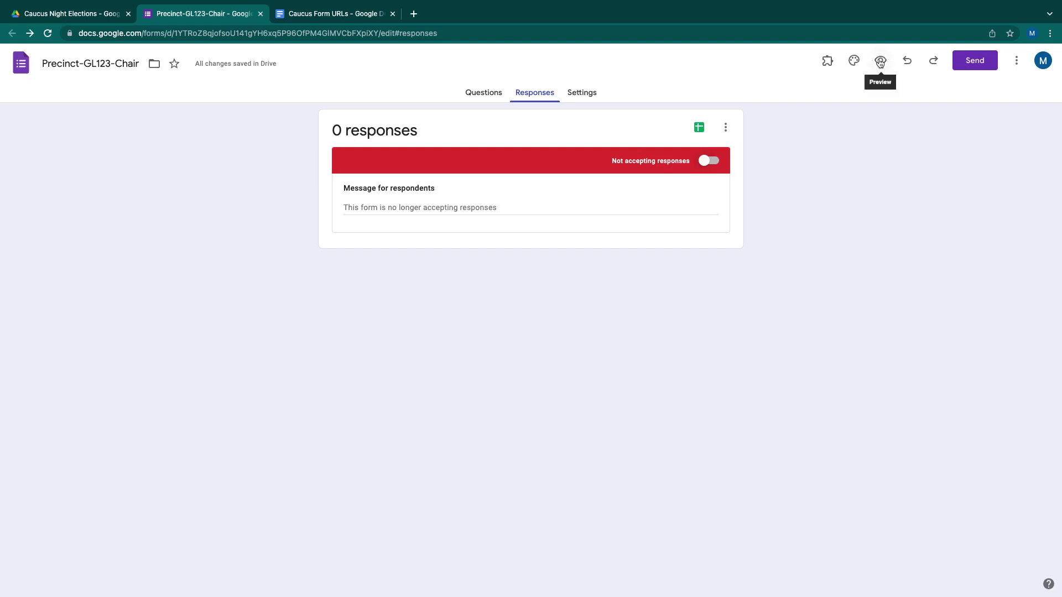
Close the Chair form, review the race links in the Caucus Form URLs document, and return to the Caucus Night Elections folder.
left_click(329, 15)
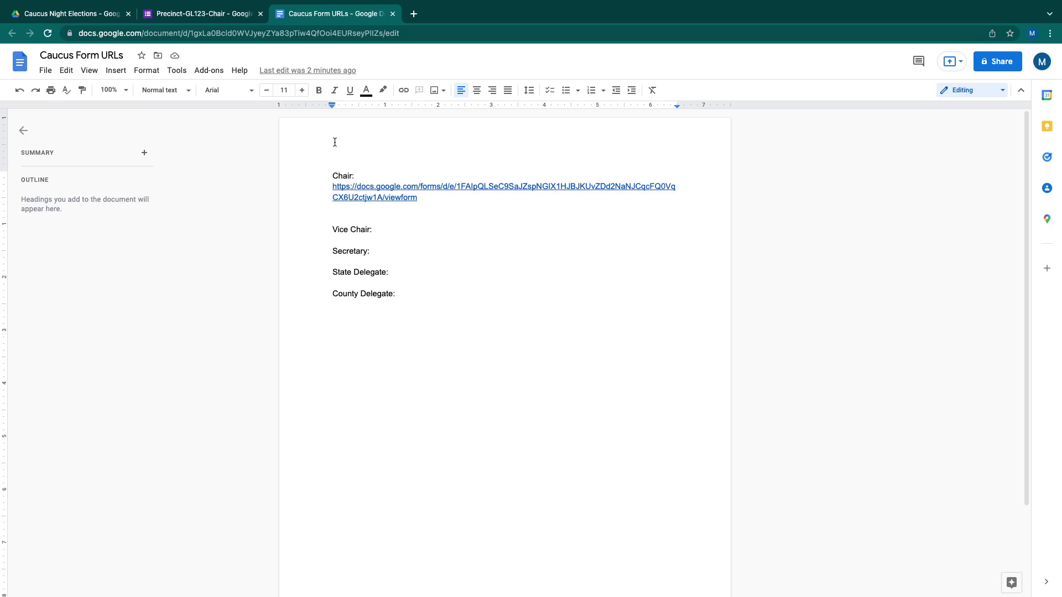
left_click(194, 16)
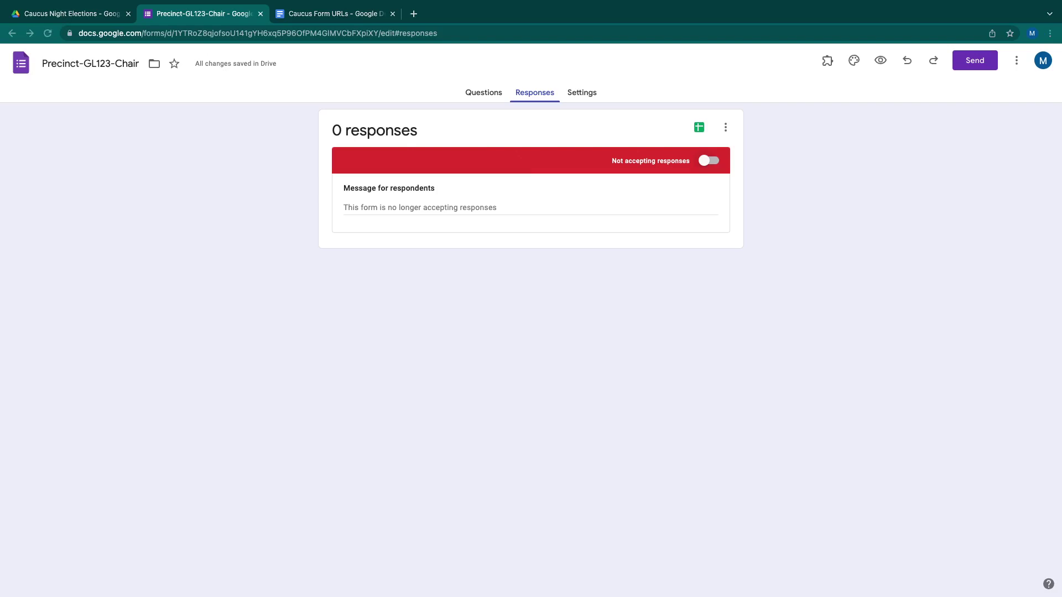
key("ctrl+w")
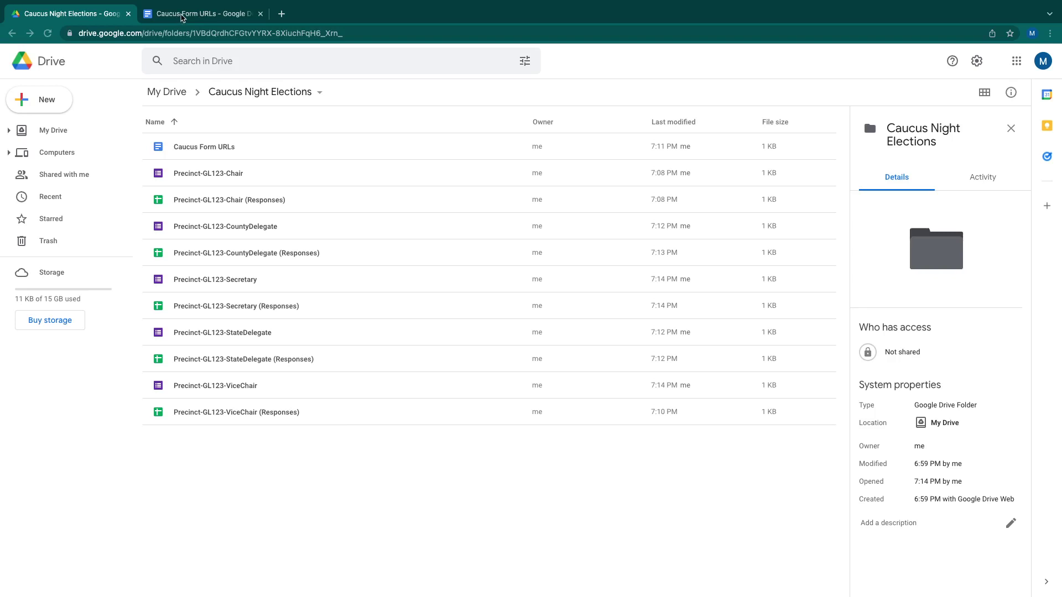
left_click(183, 15)
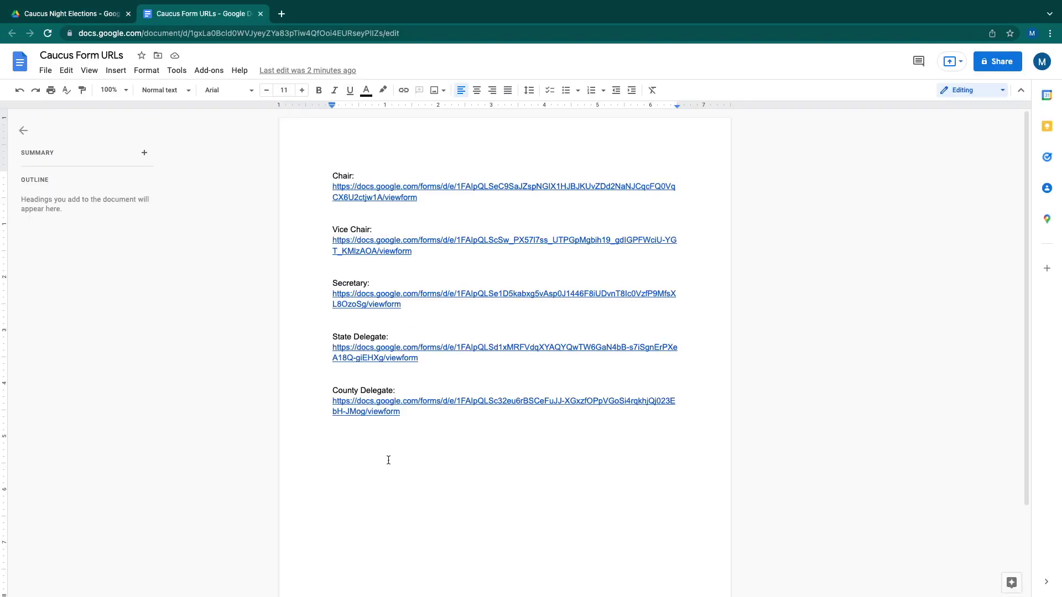
left_click(71, 16)
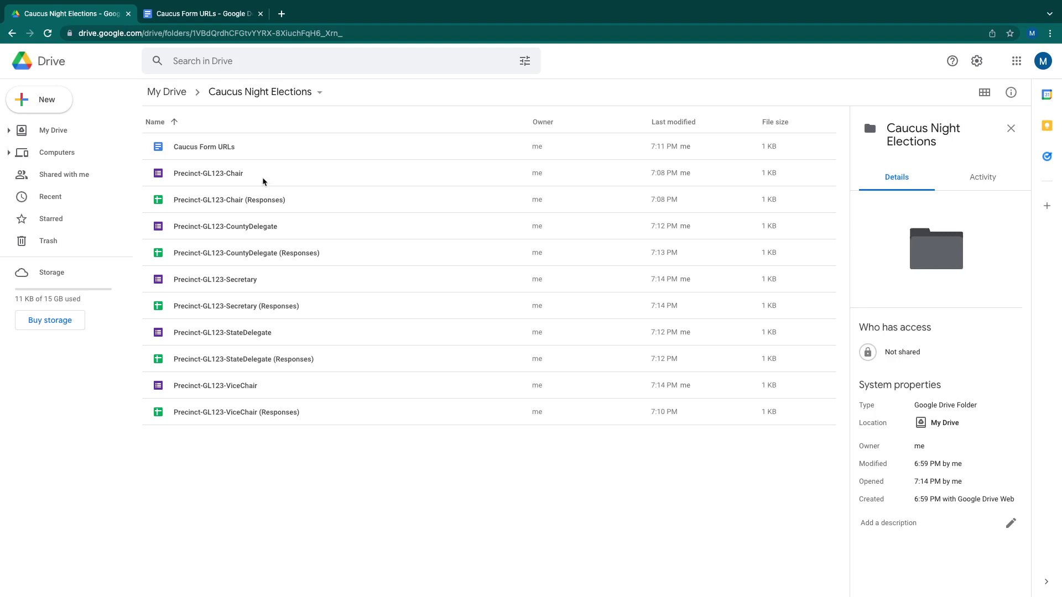
Open the Precinct-GL123-Chair form from the folder and run Setup Election from the Caucus Tools add-on.
double_click(215, 176)
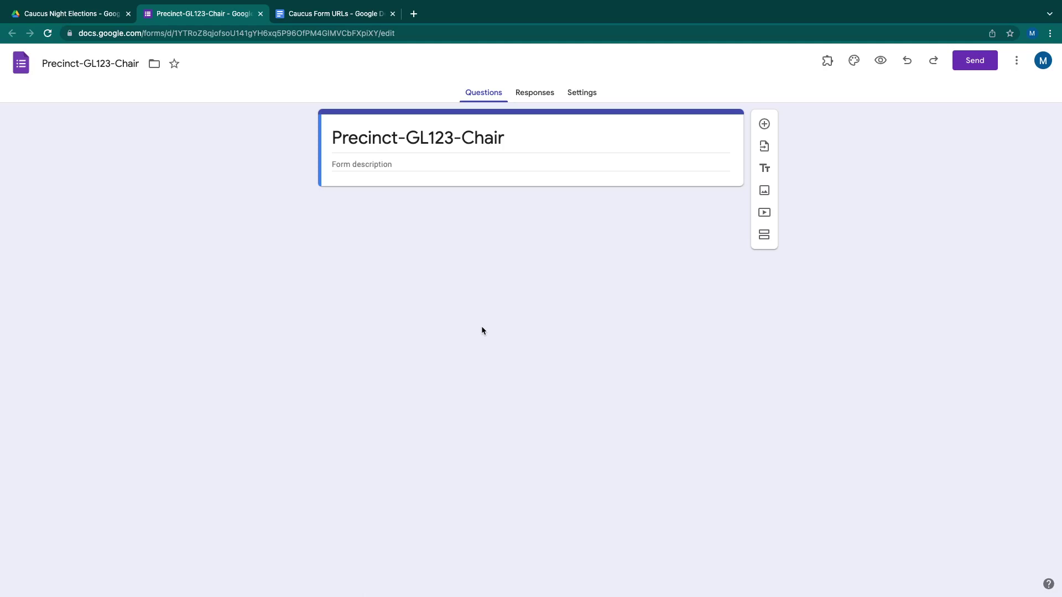
left_click(828, 64)
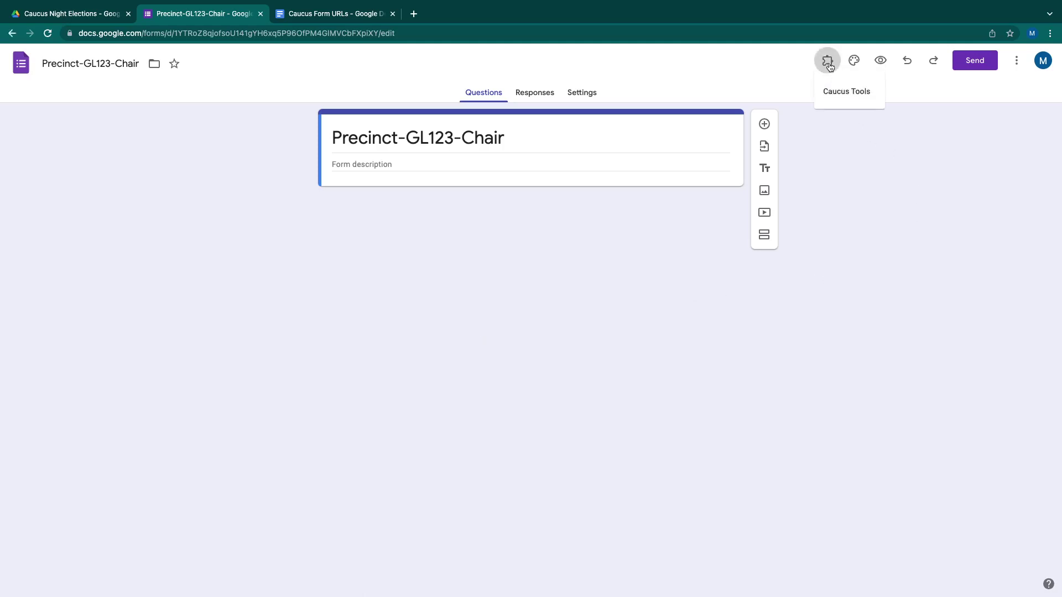
left_click(847, 93)
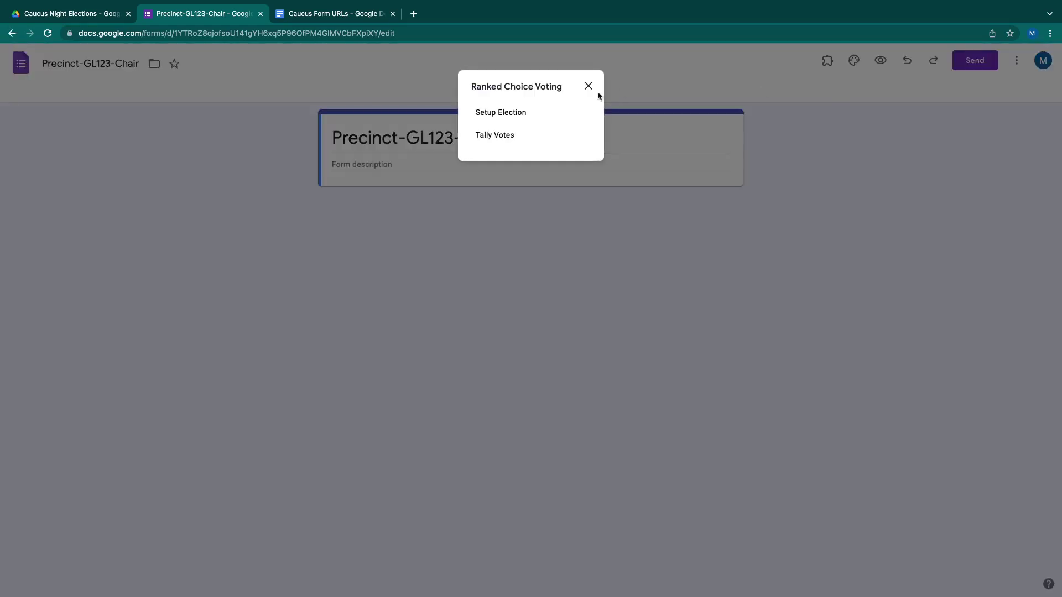
left_click(502, 112)
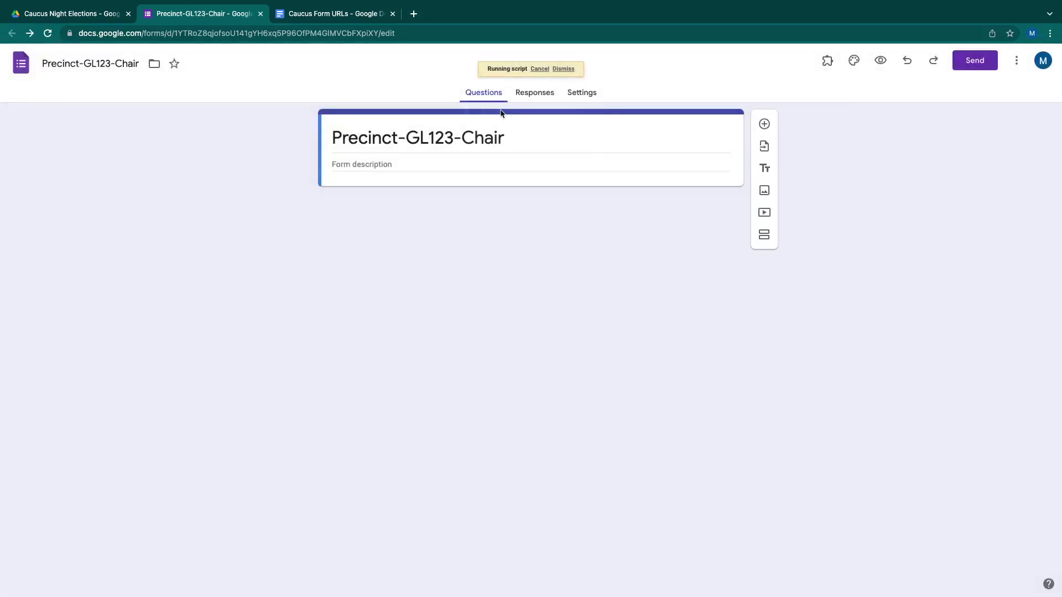
Set the election's Org to GL123, Role to Precinct Chair, Seats to 1 and Alternates to 0.
left_click(439, 213)
left_click(439, 214)
type("GL123")
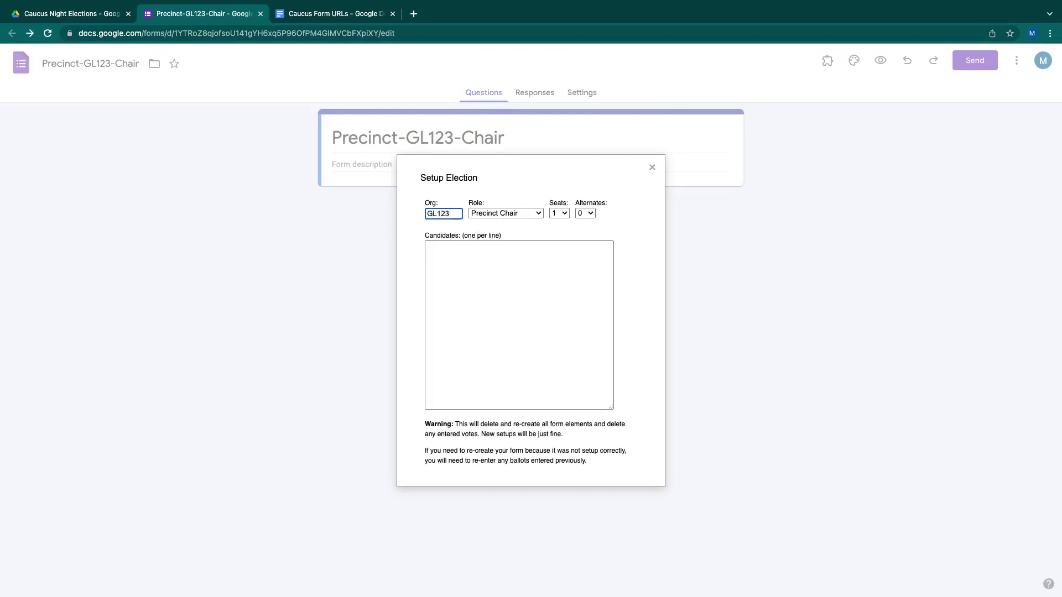
left_click(523, 213)
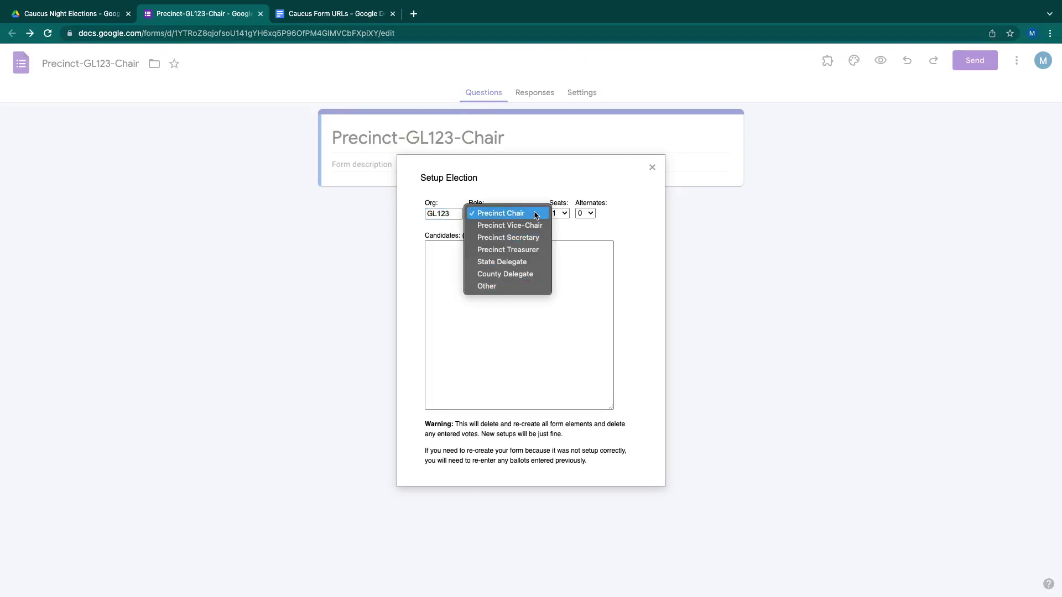
left_click(532, 213)
left_click(558, 214)
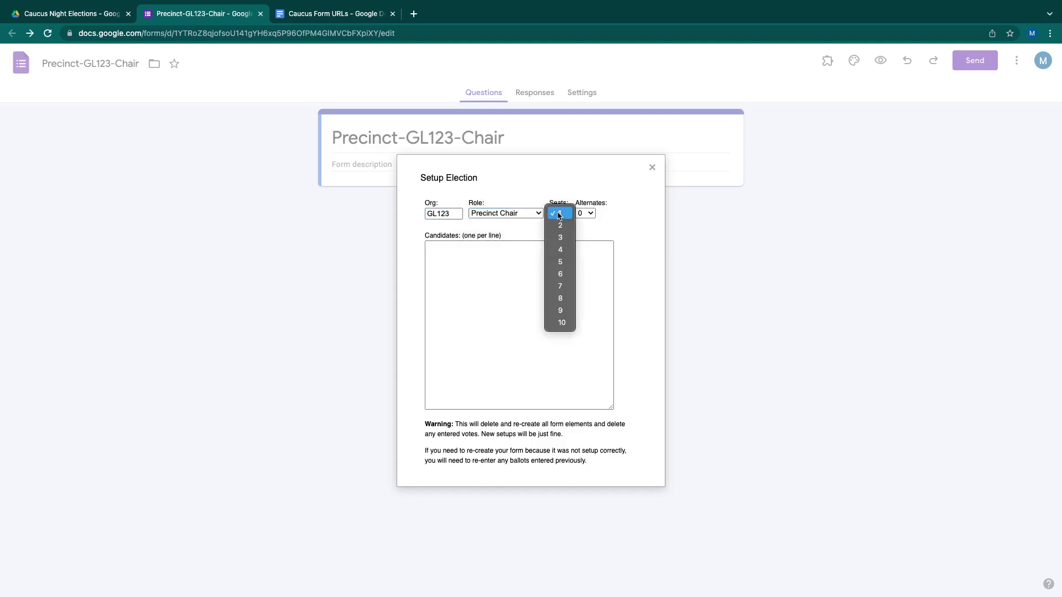
left_click(559, 215)
left_click(589, 213)
left_click(649, 209)
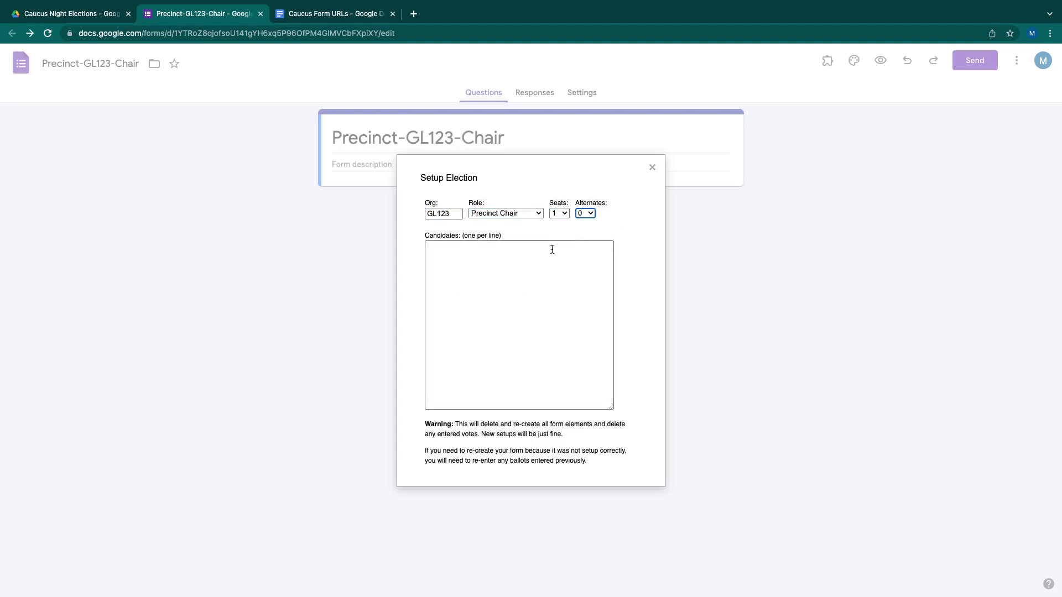
Enter the first names of six candidates in the Candidates field, one per line.
left_click(480, 253)
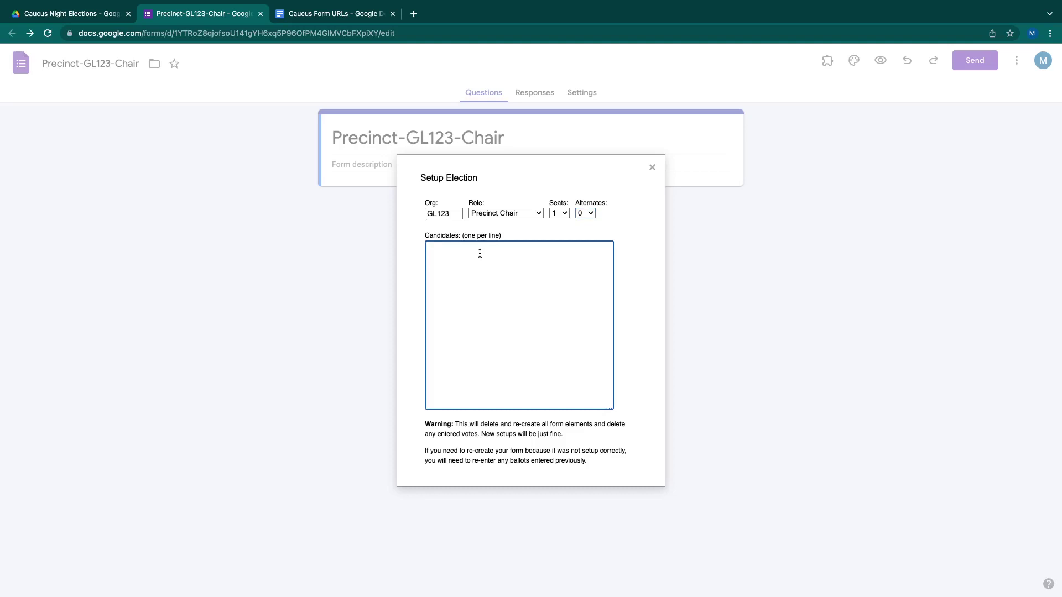
type("Sallu")
key("BackSpace")
type("y")
key("Return")
type("Jill")
key("Return")
type("Peter ")
type("John ")
type("Kay")
type("G")
type("eorge")
Submit the completed election setup to generate the Precinct Chair ballot on the form.
scroll(635, 379, "down", 1)
scroll(487, 415, "up", 1)
scroll(487, 423, "down", 1)
scroll(458, 408, "up", 1)
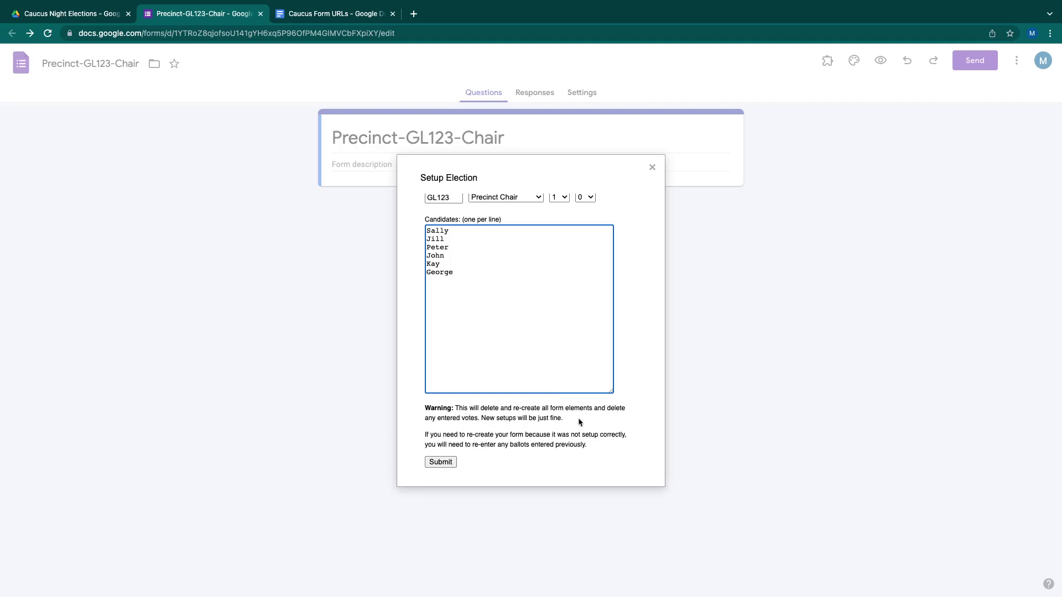
scroll(578, 417, "down", 1)
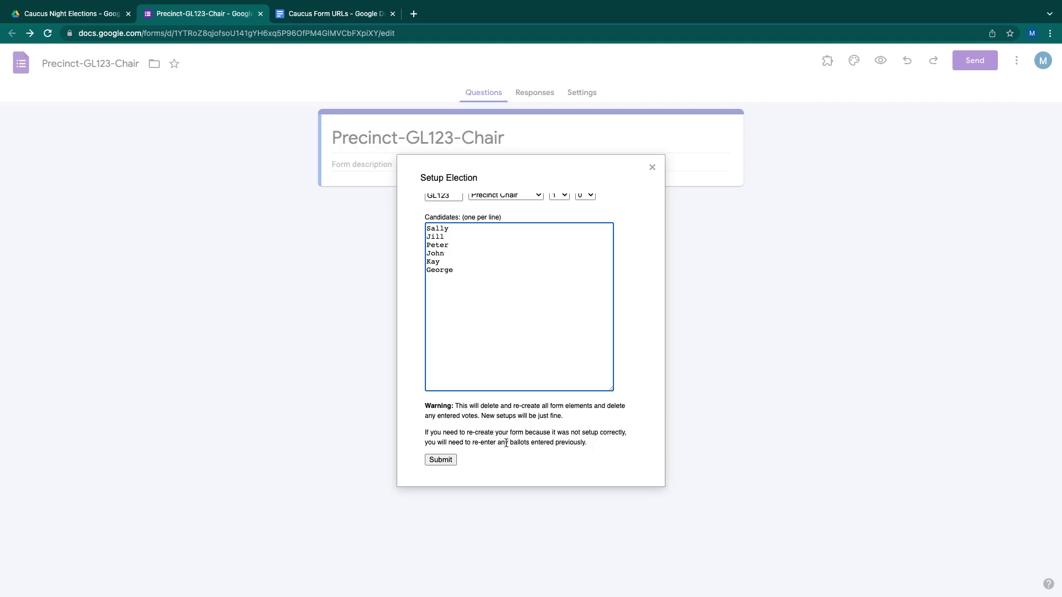
left_click(440, 459)
left_click(440, 459)
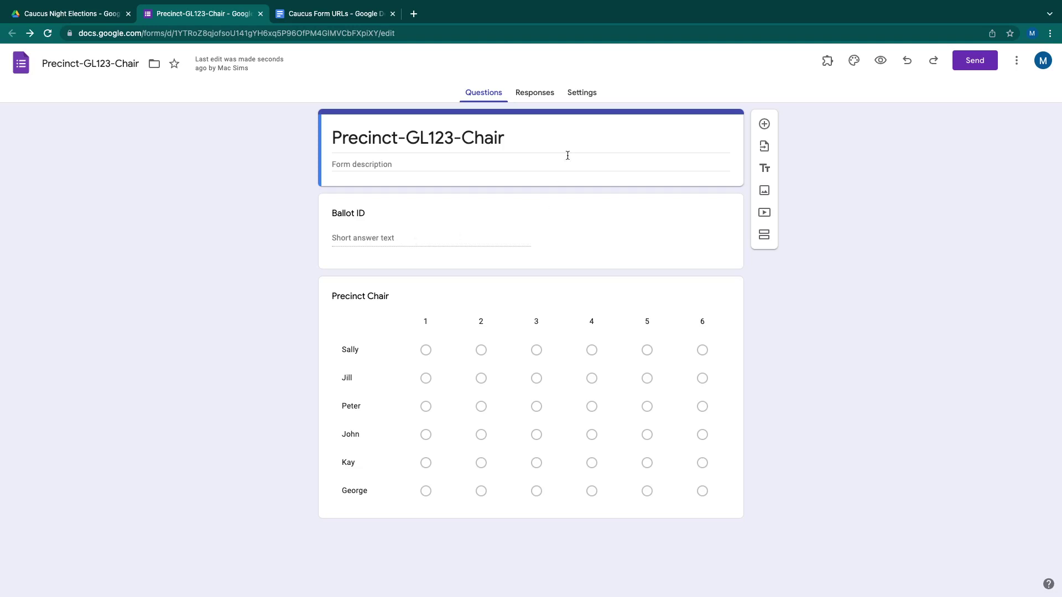
Turn on accepting responses for the Precinct-GL123-Chair form and open a preview of its ballot.
left_click(529, 93)
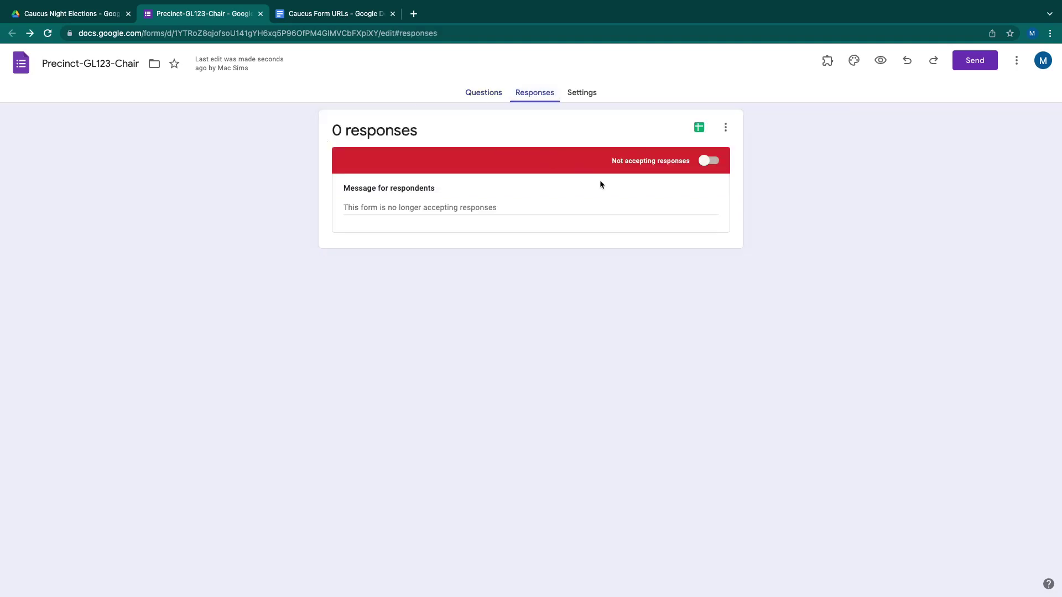
left_click(706, 163)
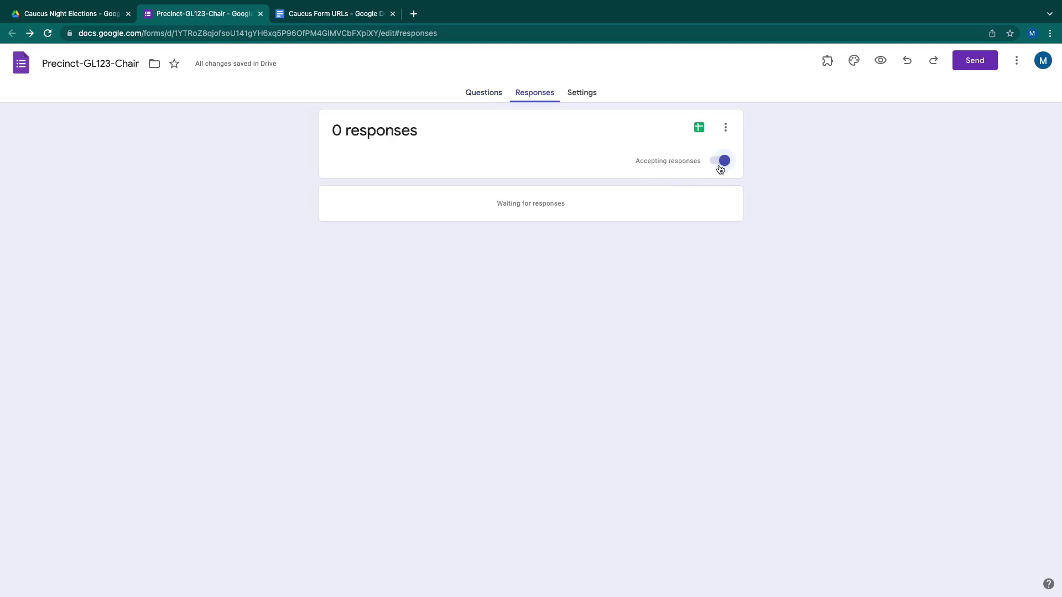
left_click(484, 97)
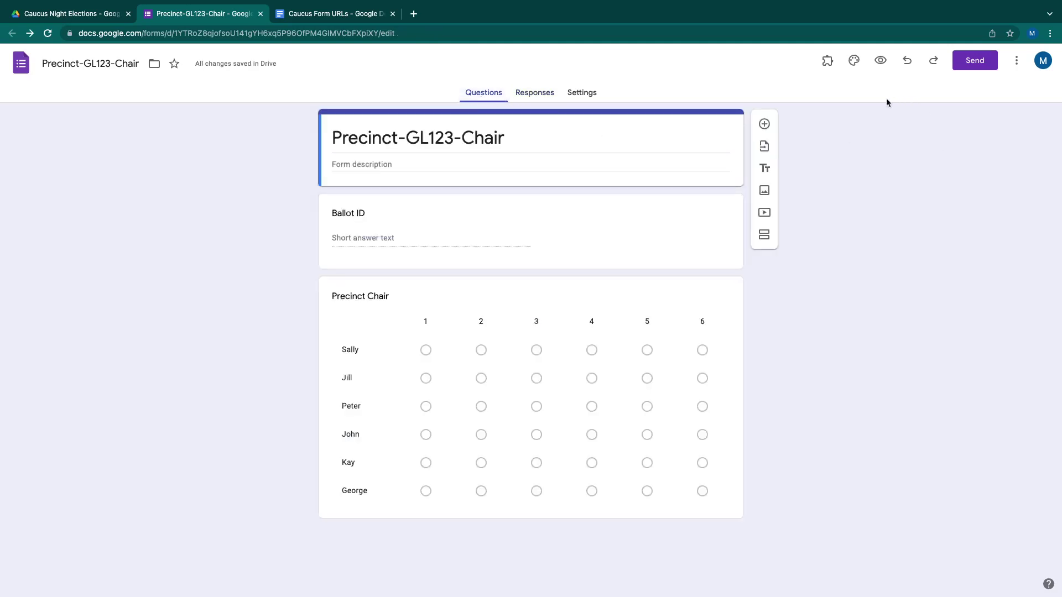
left_click(880, 60)
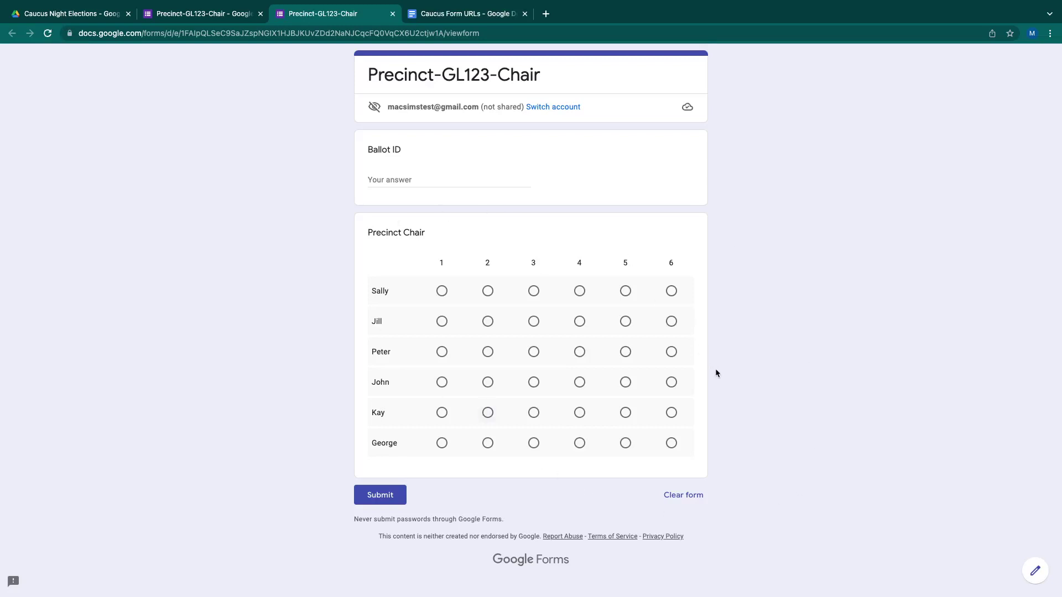
Copy the Chair URL from the Caucus Form URLs document and open it in a new browser window, dismissing the autosave notice.
left_click(442, 13)
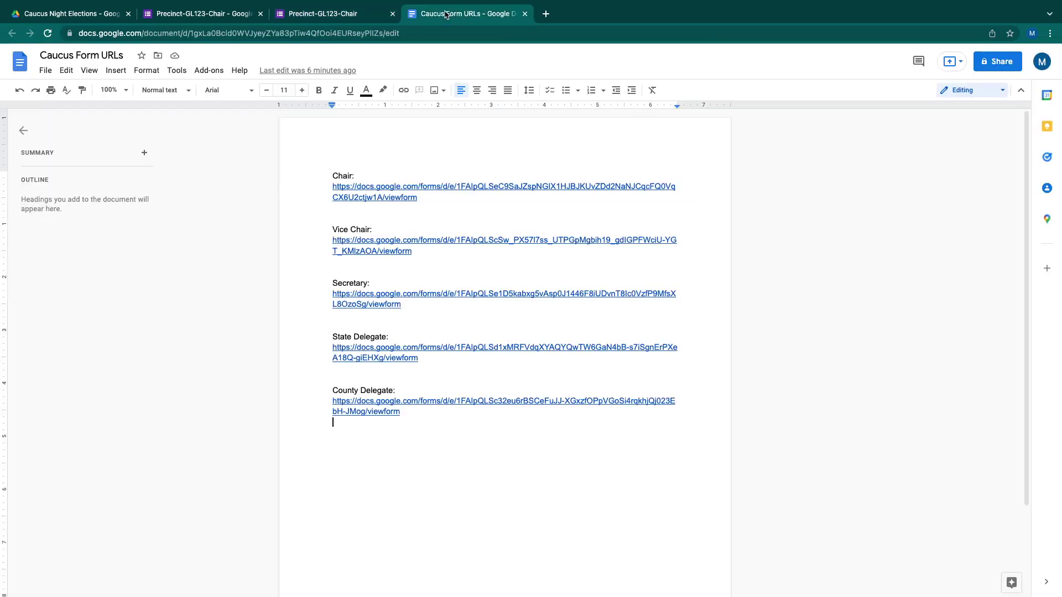
triple_click(428, 200)
key("super+c")
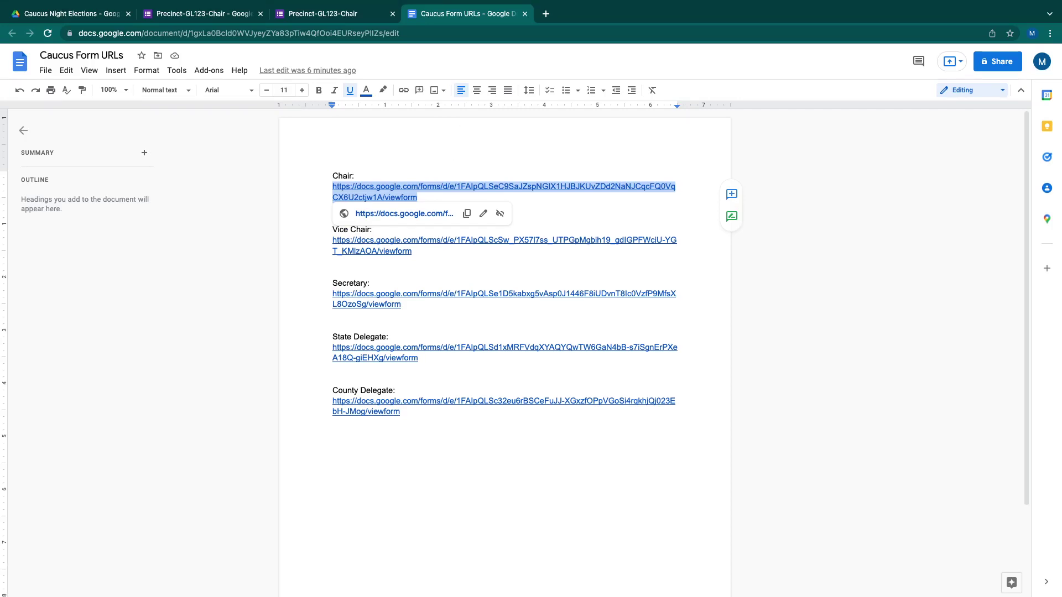
key("super+Tab")
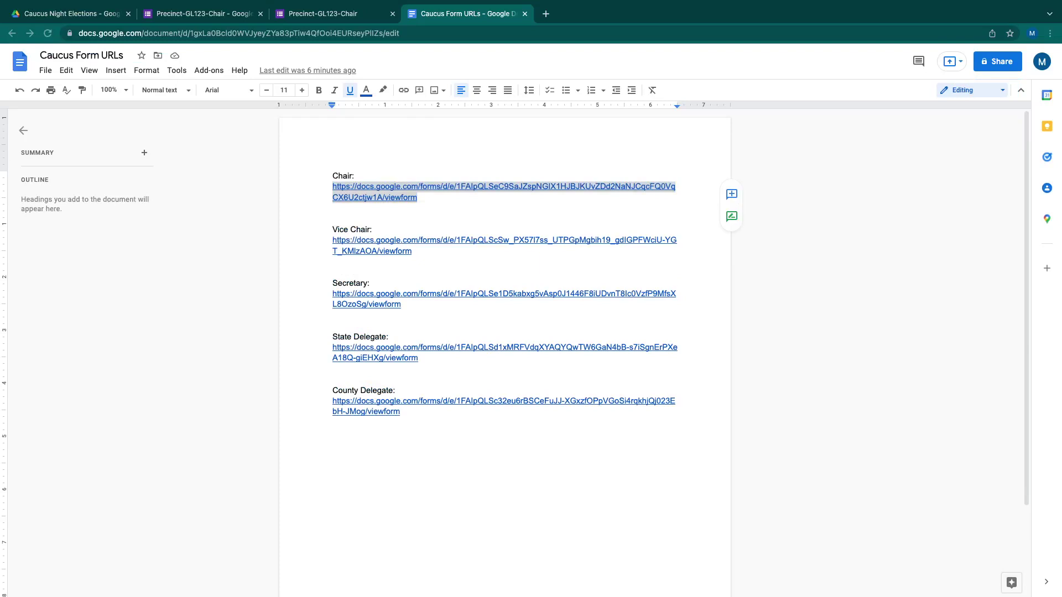
key("super+n")
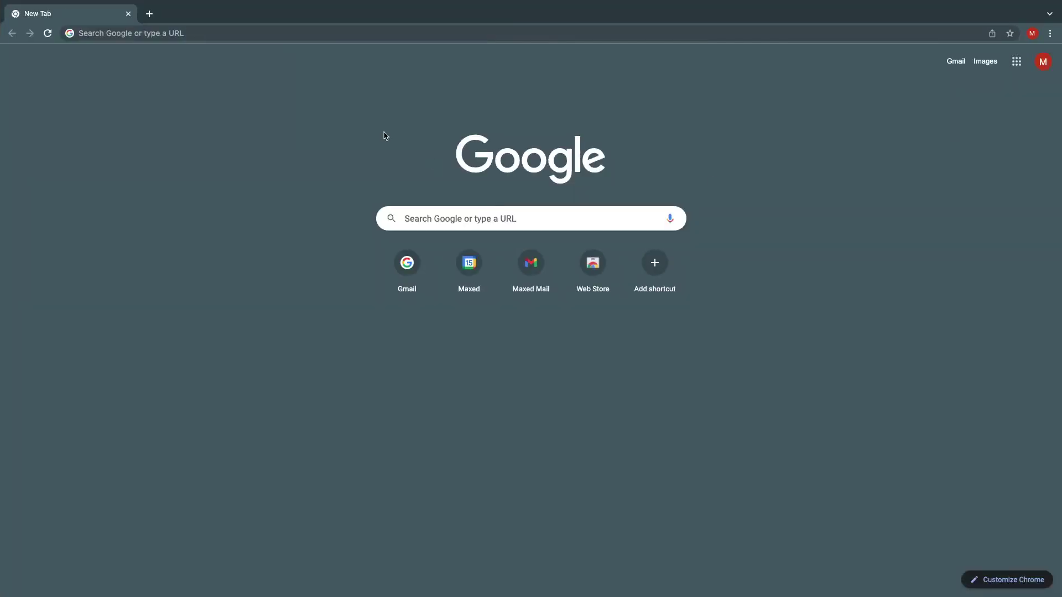
left_click(217, 36)
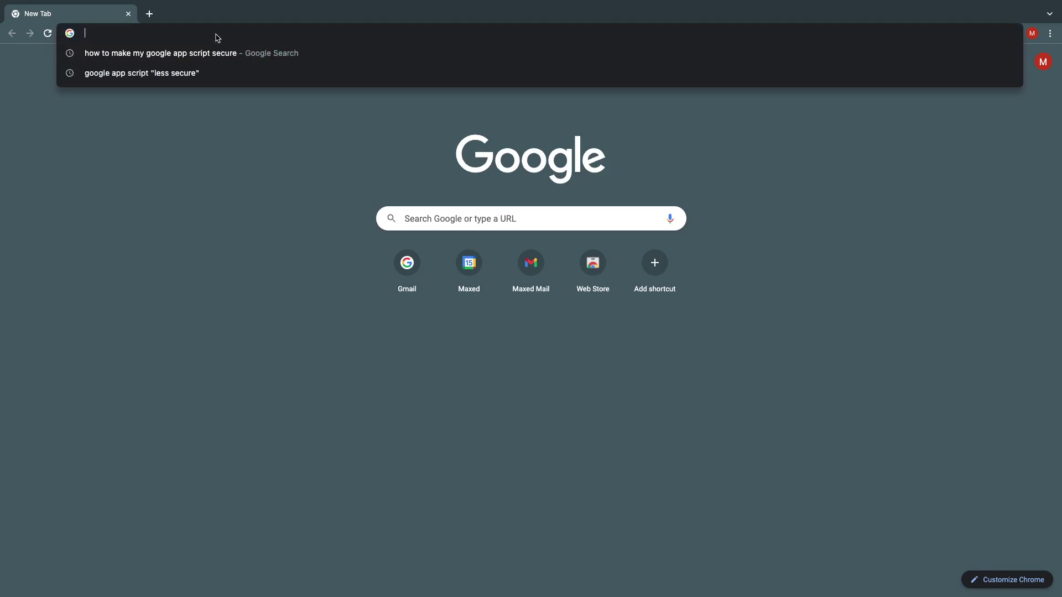
key("super+v")
key("Return")
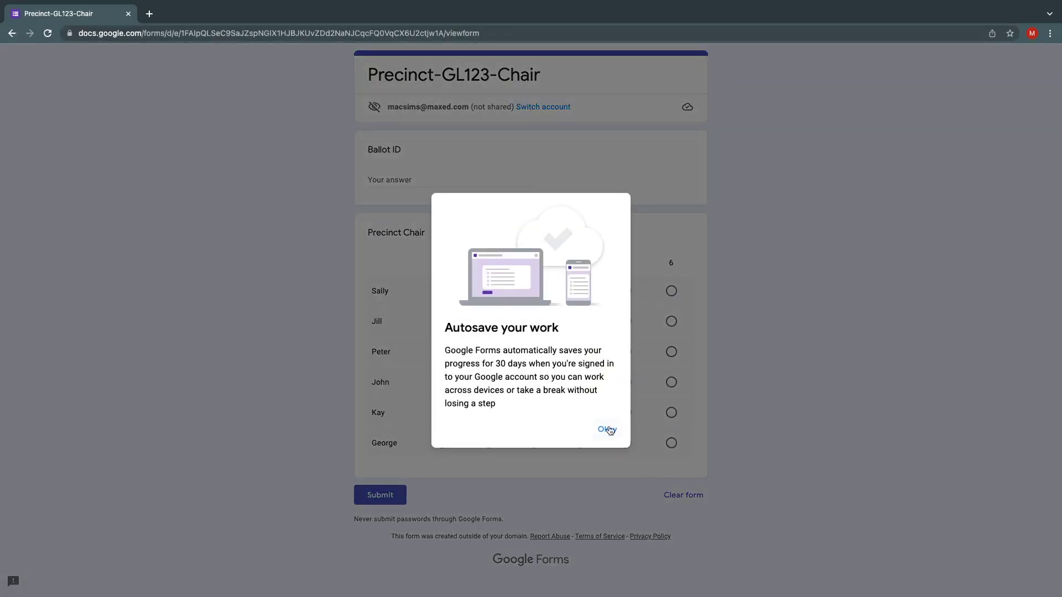
left_click(607, 429)
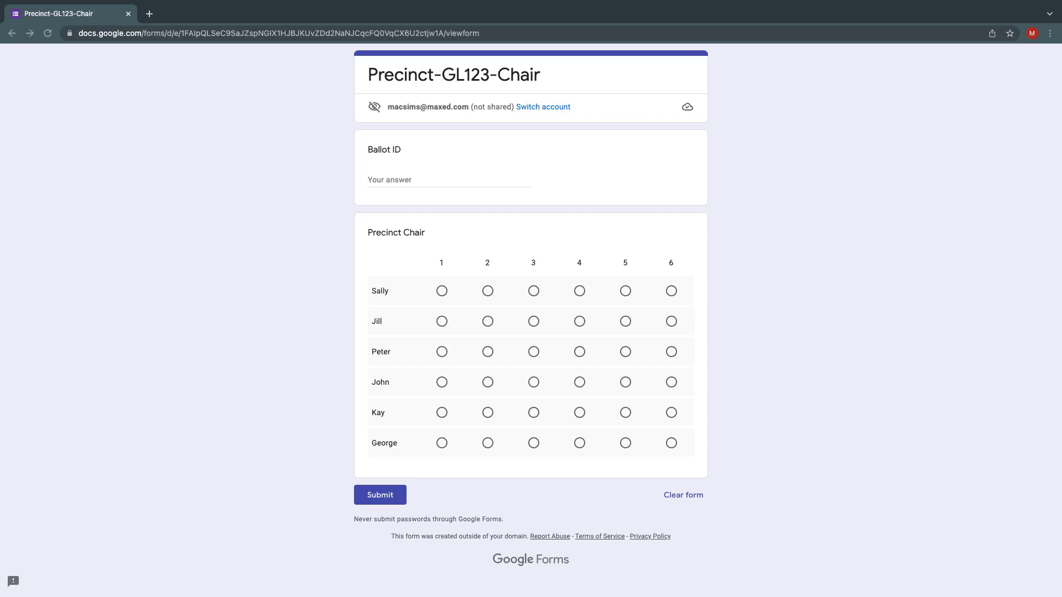
Return to the Precinct-GL123-Chair ballot preview, rank the candidates 4, 1, 3, 2, 5, 6 in listed order, and submit the ballot.
key("ctrl+Left")
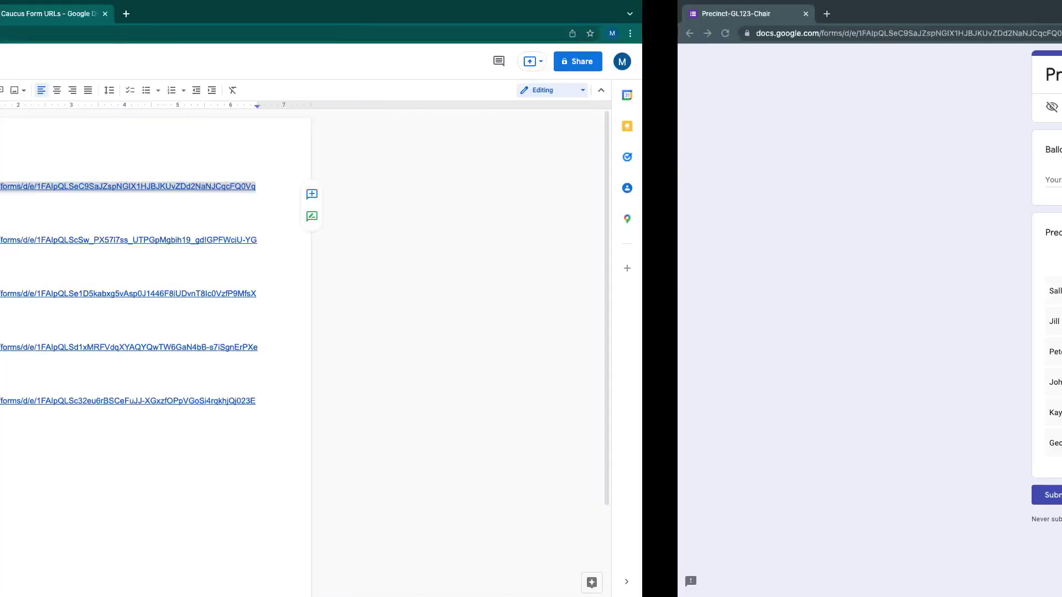
key("Left")
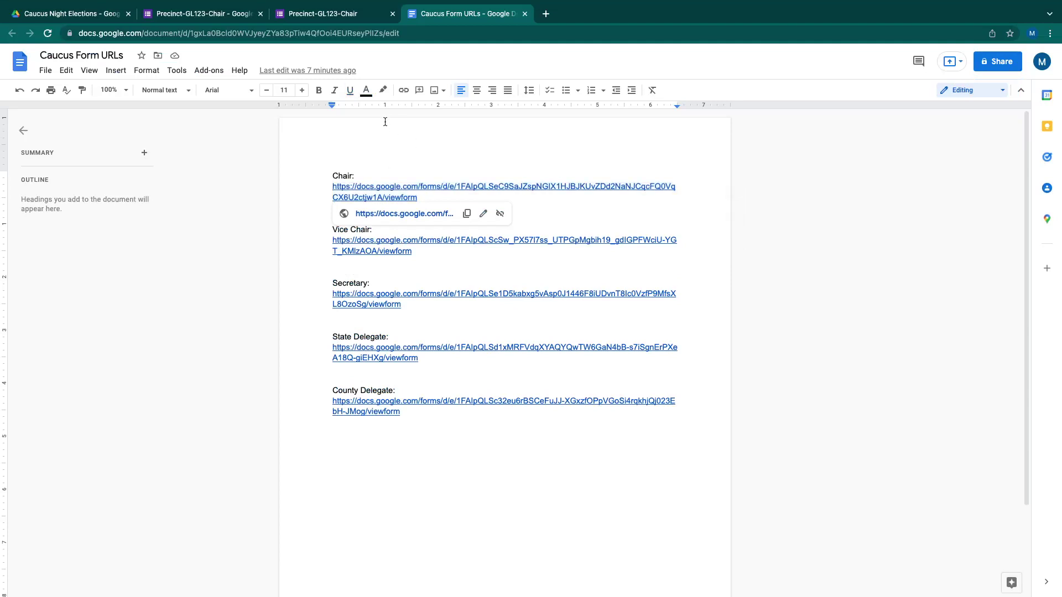
left_click(311, 13)
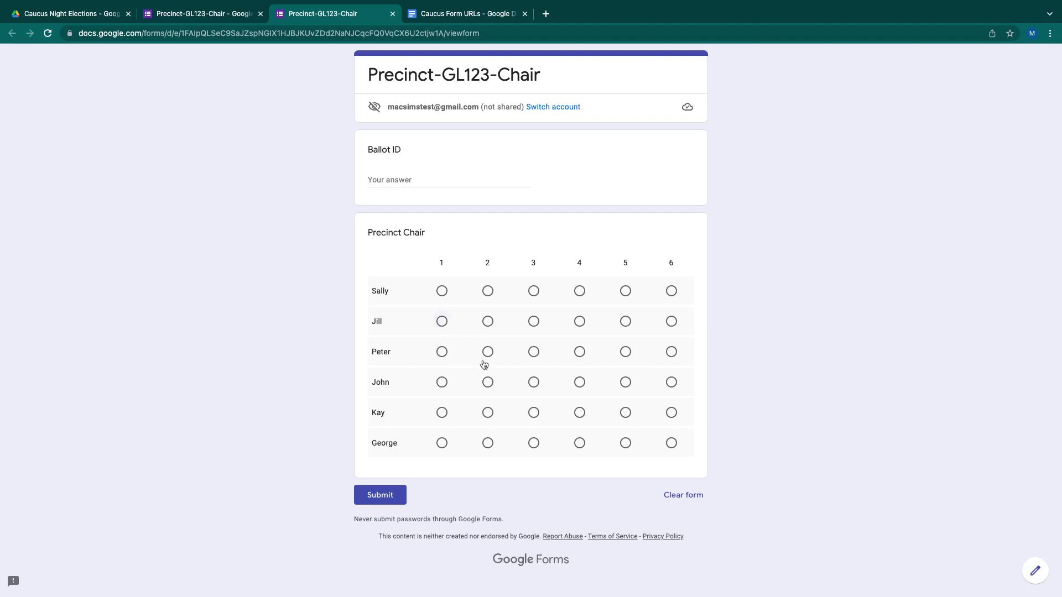
left_click(442, 322)
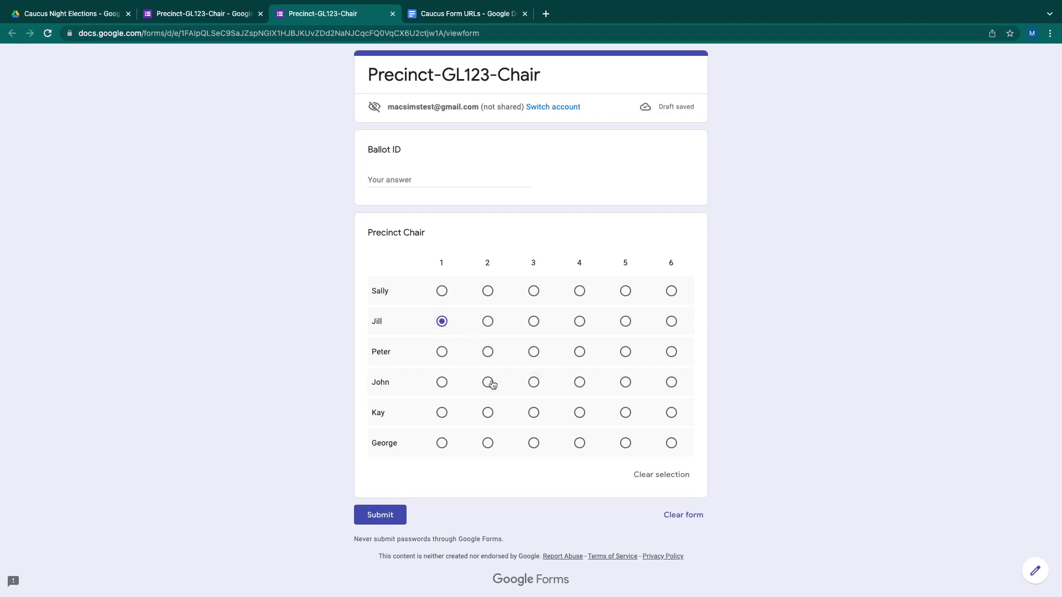
left_click(487, 382)
left_click(535, 352)
left_click(580, 290)
left_click(625, 413)
left_click(671, 443)
left_click(380, 516)
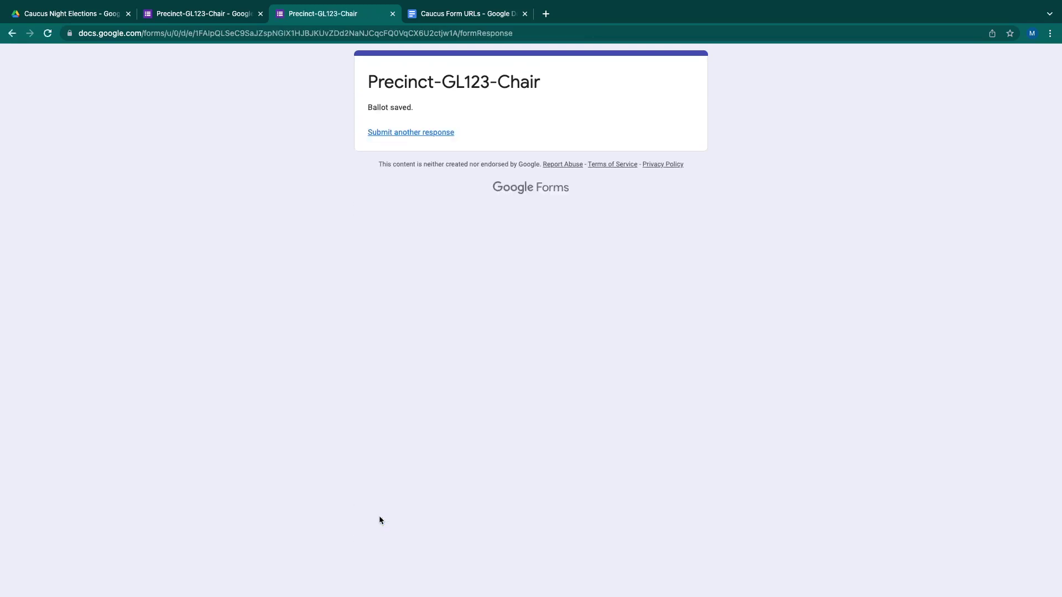
Submit another Precinct Chair ballot ranking the six candidates 2, 4, 1, 3, 5, 6 in listed order.
left_click(403, 134)
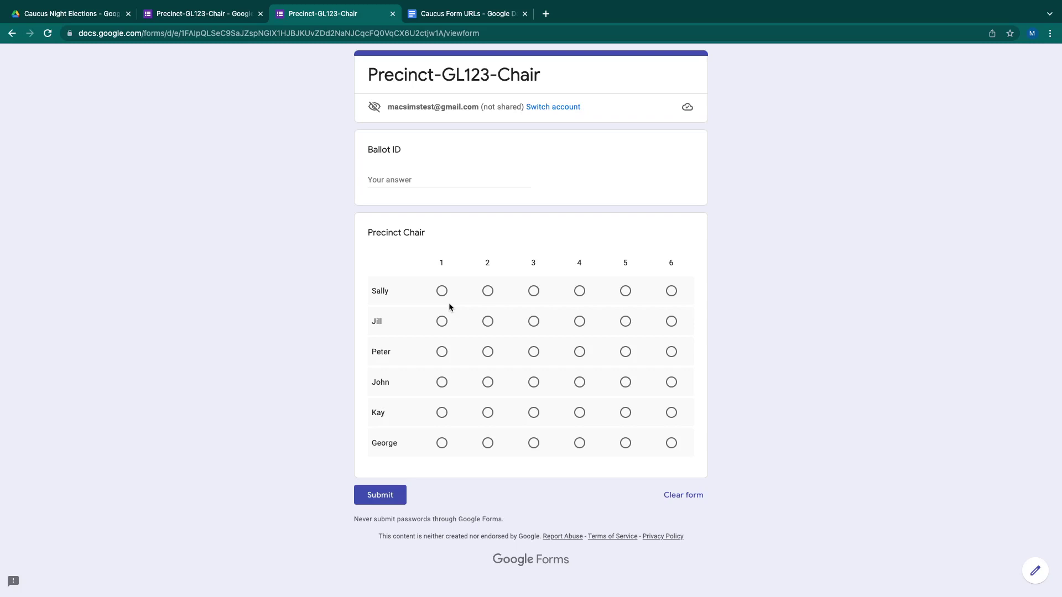
left_click(441, 352)
left_click(488, 292)
left_click(534, 383)
left_click(580, 322)
left_click(625, 413)
left_click(671, 443)
left_click(380, 520)
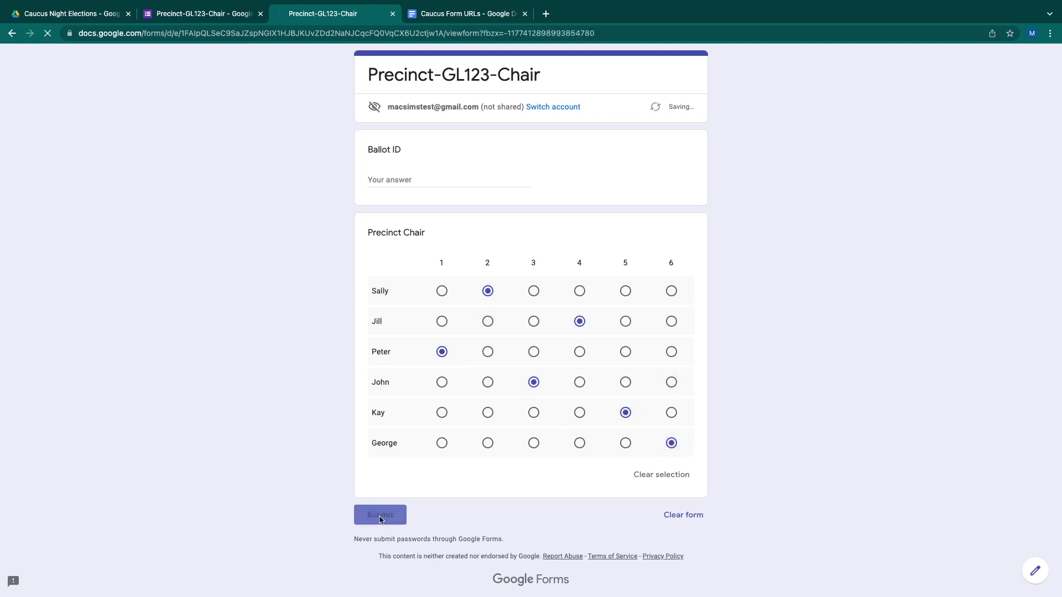
Start another Precinct Chair ballot and rank the second through sixth listed candidates 3, 4, 2, 5 and 1.
left_click(404, 134)
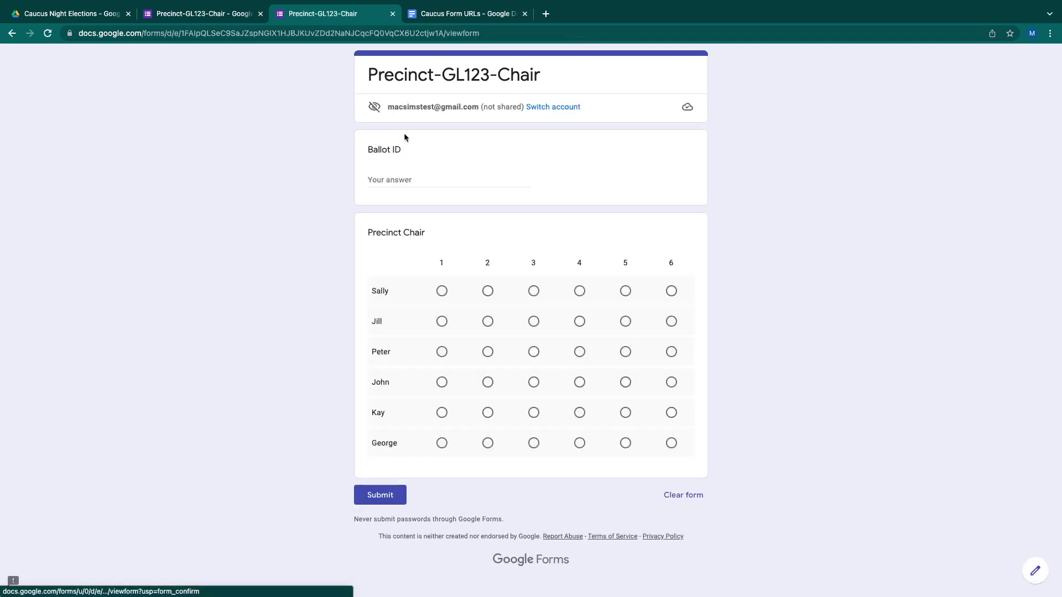
left_click(441, 443)
left_click(487, 382)
left_click(541, 323)
left_click(580, 352)
left_click(625, 413)
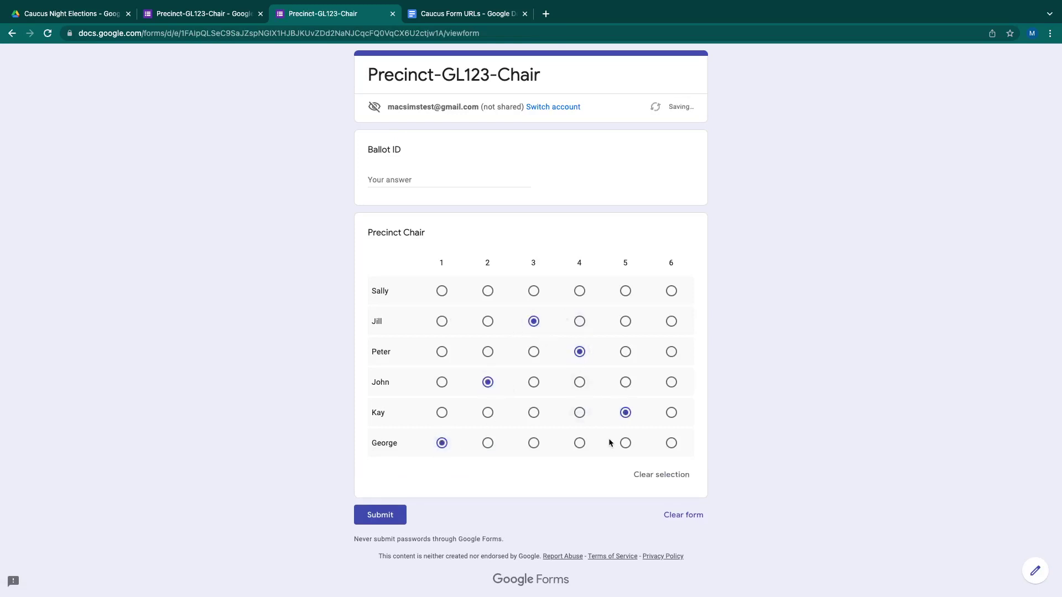
Give the first listed candidate rank 6 and the last listed candidate rank 1, and submit the ballot.
left_click(580, 444)
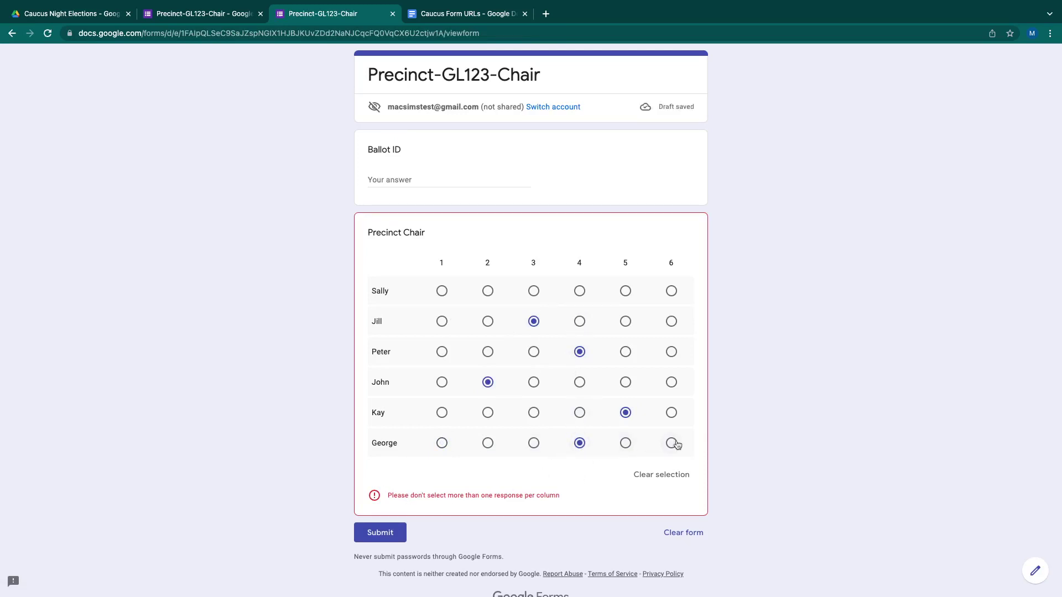
left_click(671, 292)
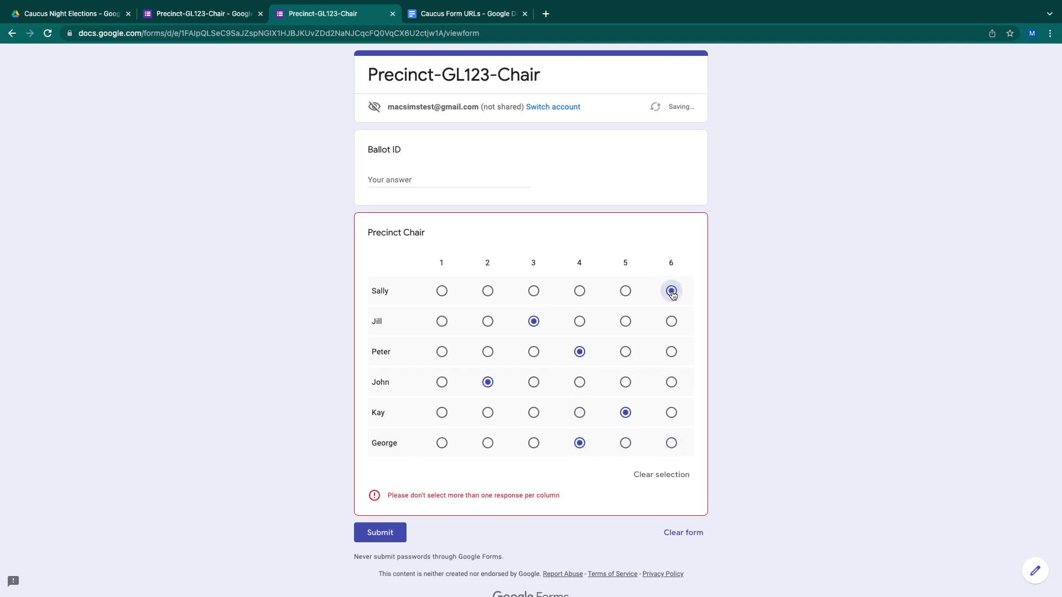
left_click(580, 444)
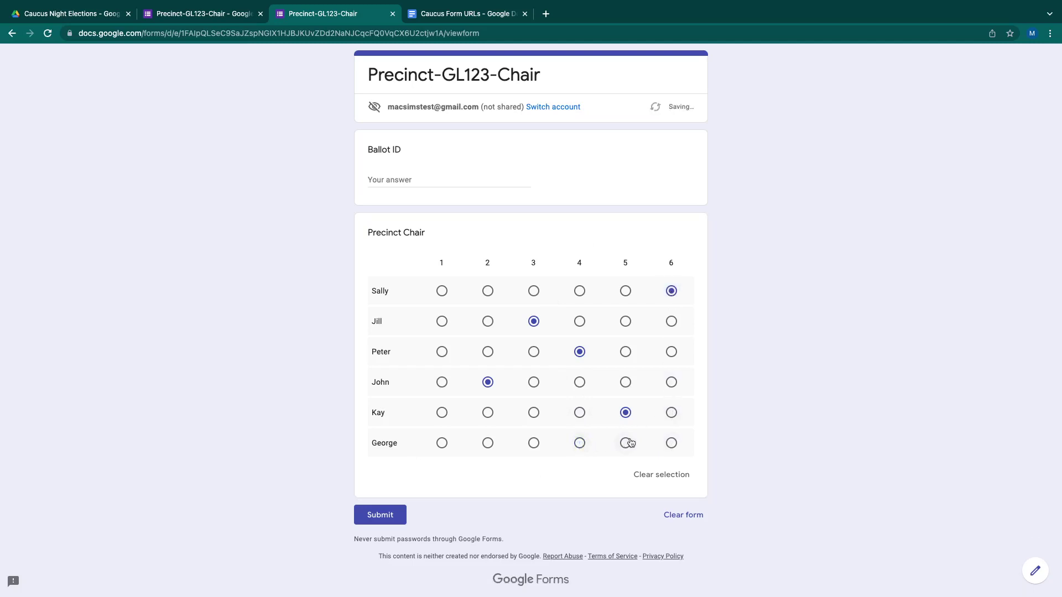
left_click(442, 292)
left_click(671, 444)
left_click(442, 444)
left_click(671, 291)
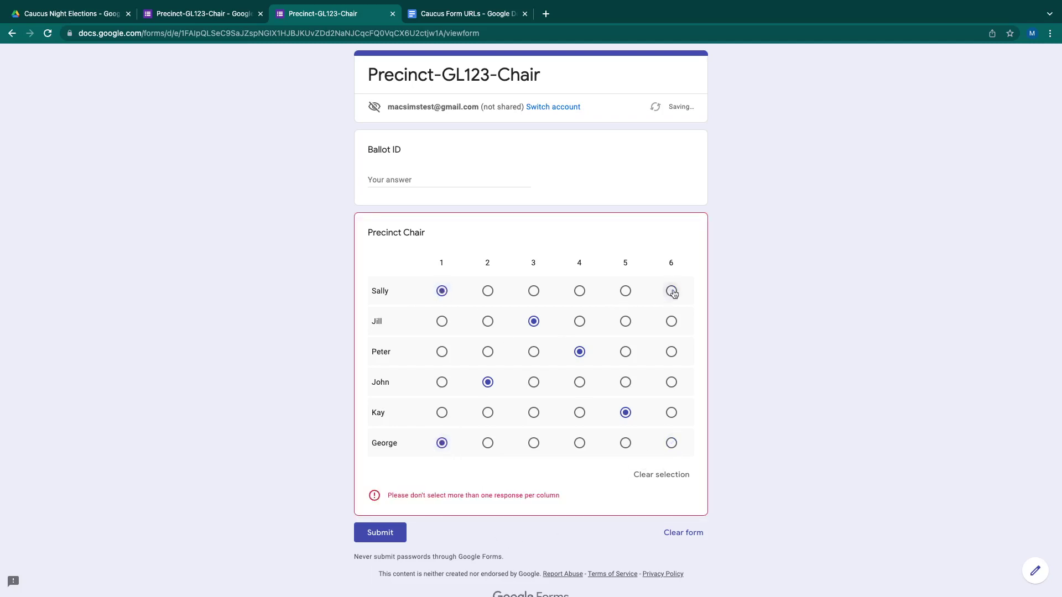
left_click(385, 520)
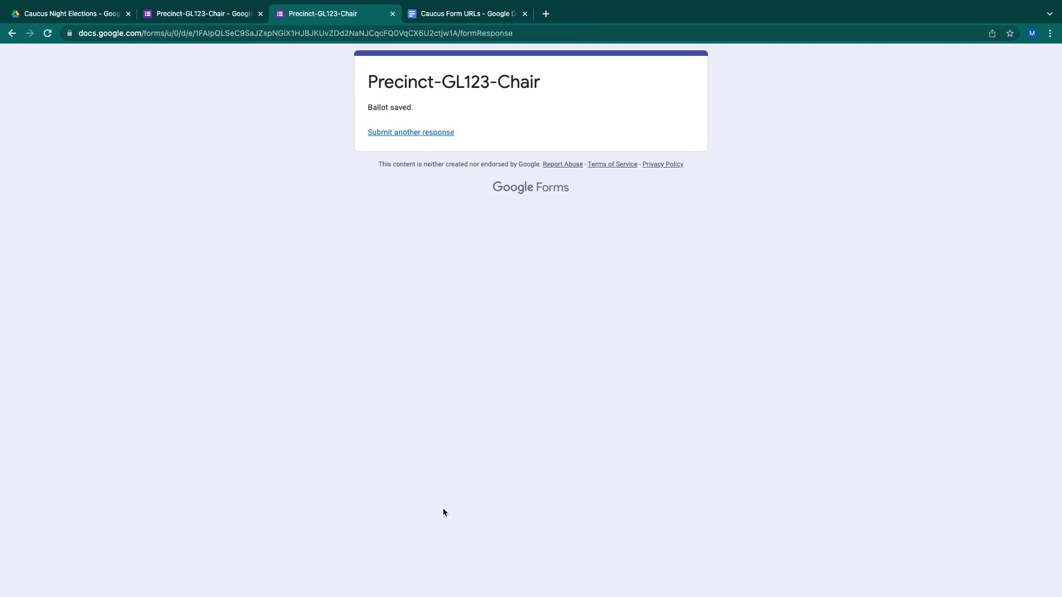
Submit another Precinct Chair ballot ranking the six candidates 3, 2, 4, 5, 1, 6 in listed order.
left_click(404, 133)
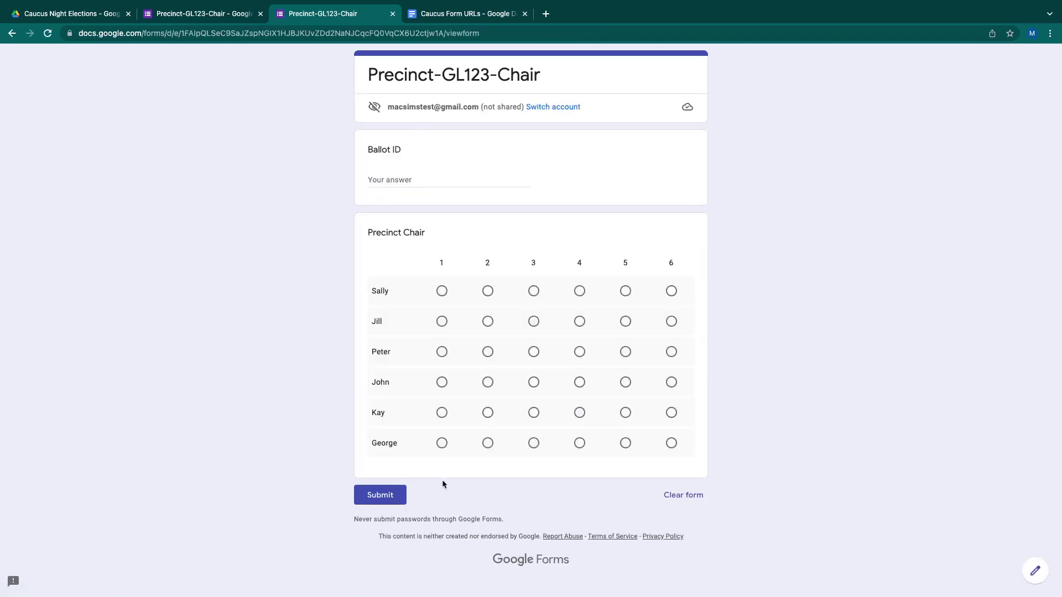
left_click(442, 412)
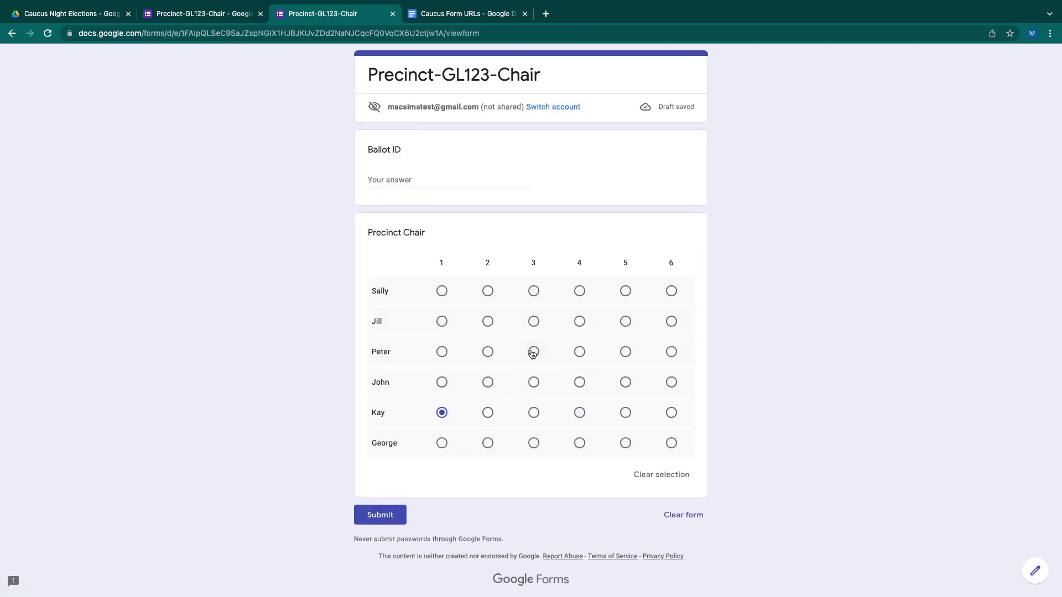
left_click(487, 322)
left_click(533, 291)
left_click(579, 351)
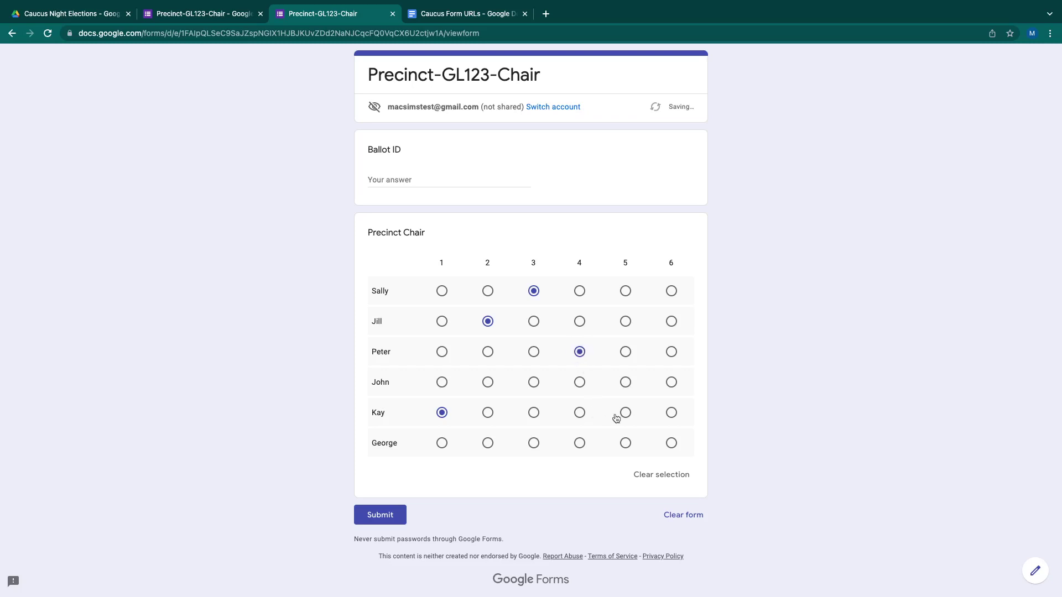
left_click(625, 382)
left_click(671, 443)
left_click(380, 517)
Submit another Precinct Chair ballot ranking the six candidates 2, 1, 4, 3, 6, 5 in listed order.
left_click(416, 133)
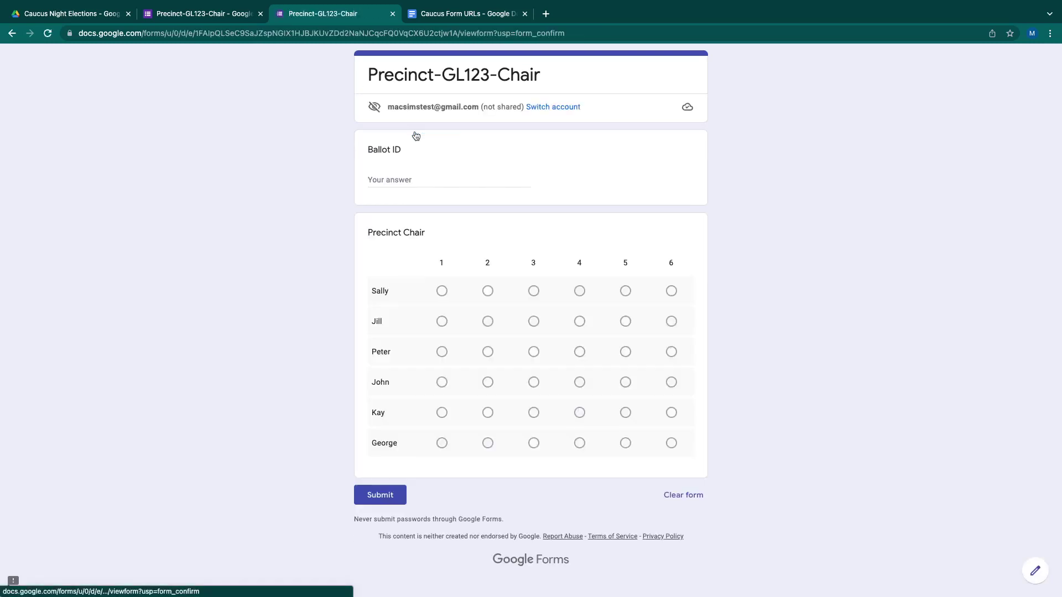
left_click(441, 321)
left_click(487, 290)
left_click(533, 382)
left_click(579, 351)
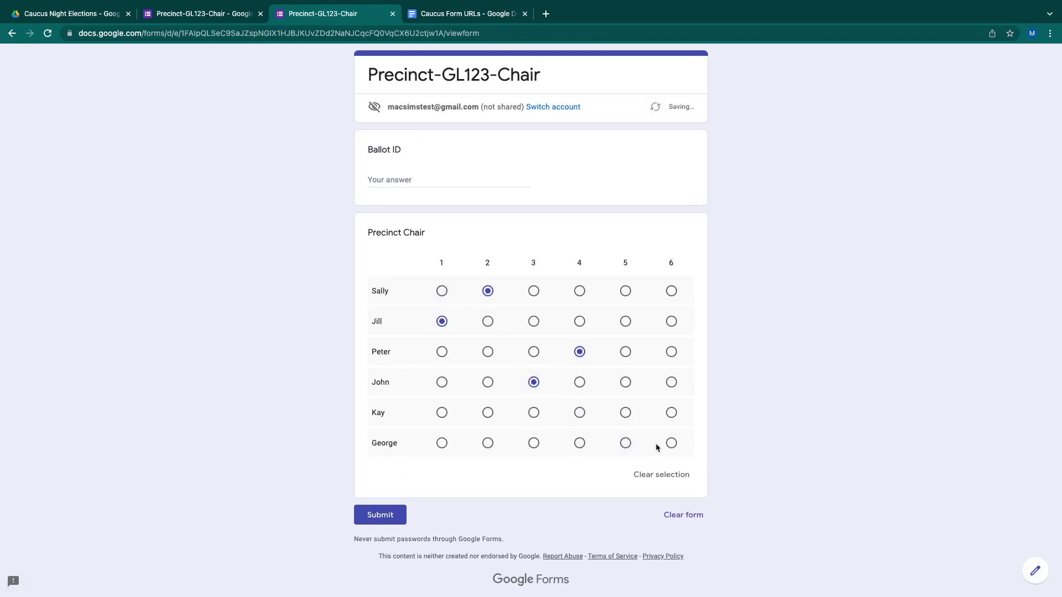
left_click(625, 443)
left_click(670, 412)
left_click(385, 514)
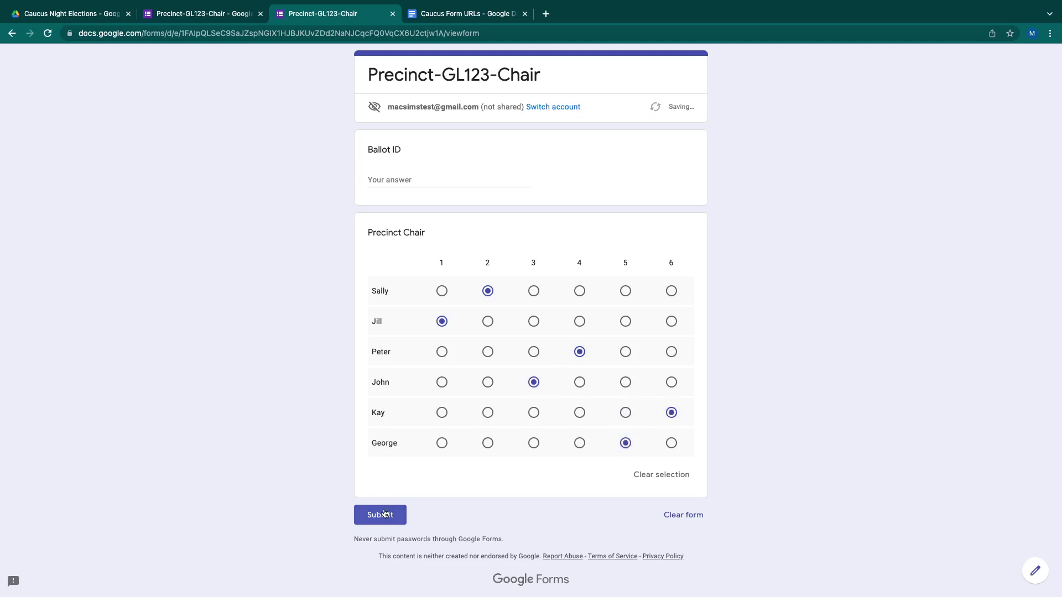
Submit another Precinct Chair ballot ranking the six candidates 5, 6, 3, 1, 4, 2 in listed order.
left_click(399, 135)
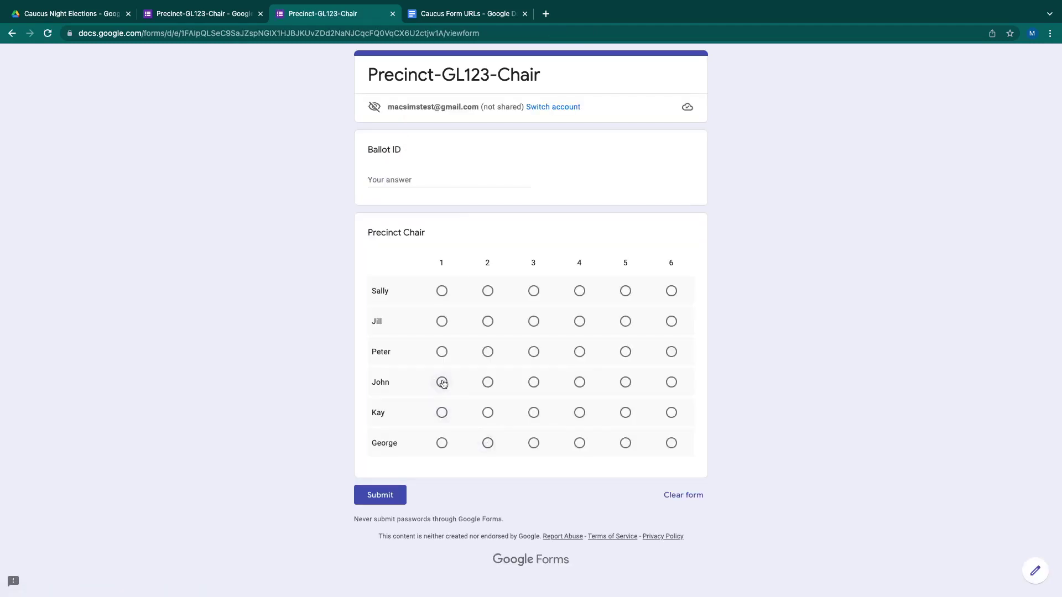
left_click(441, 382)
left_click(488, 443)
left_click(533, 353)
left_click(579, 415)
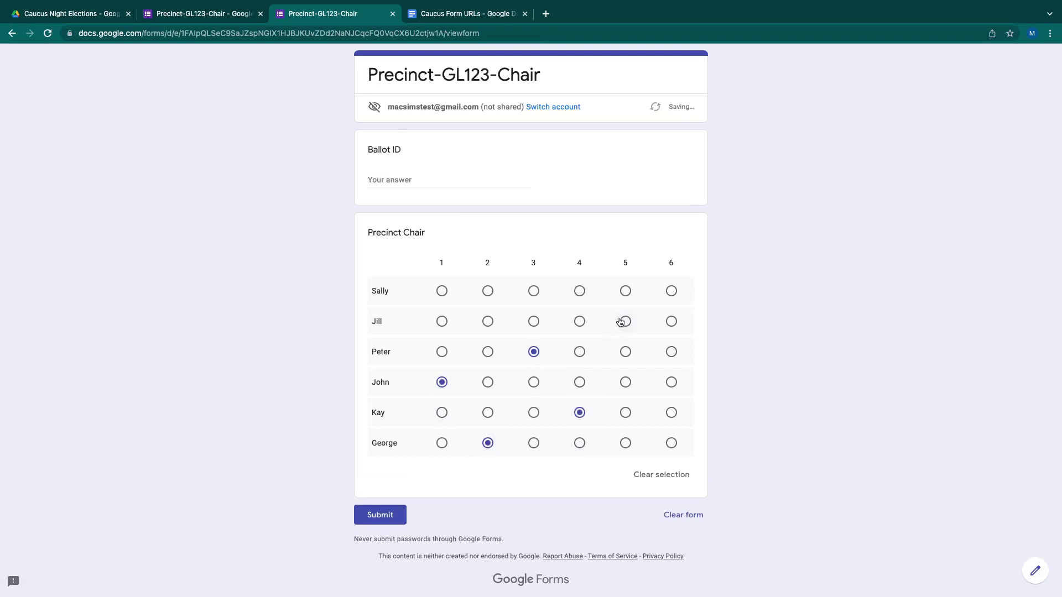
left_click(625, 290)
left_click(666, 326)
left_click(386, 515)
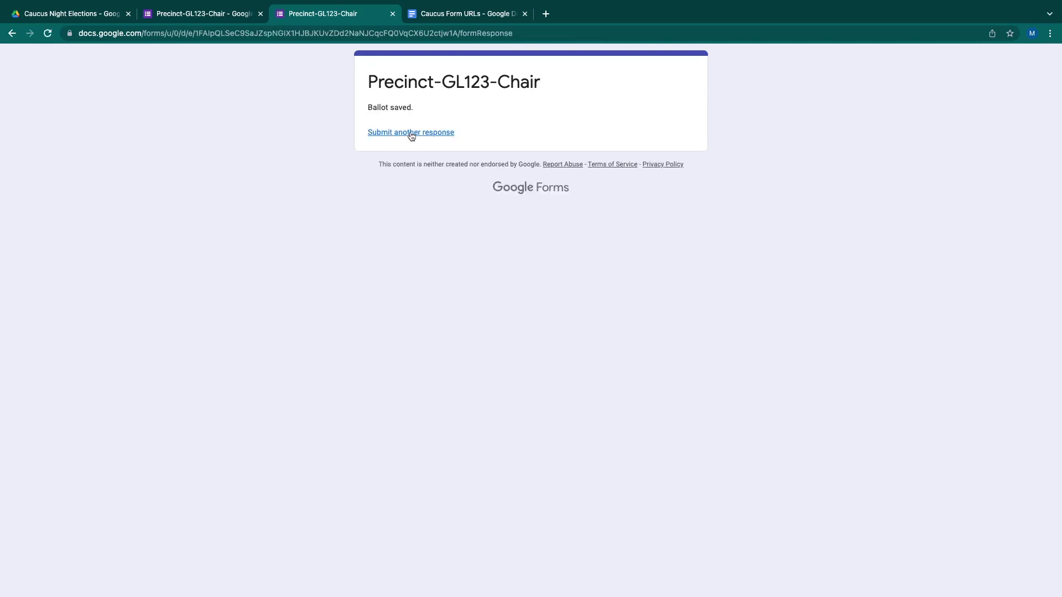
Submit another Precinct Chair ballot ranking the six candidates 2, 4, 1, 3, 6, 5 in listed order.
left_click(411, 135)
left_click(441, 352)
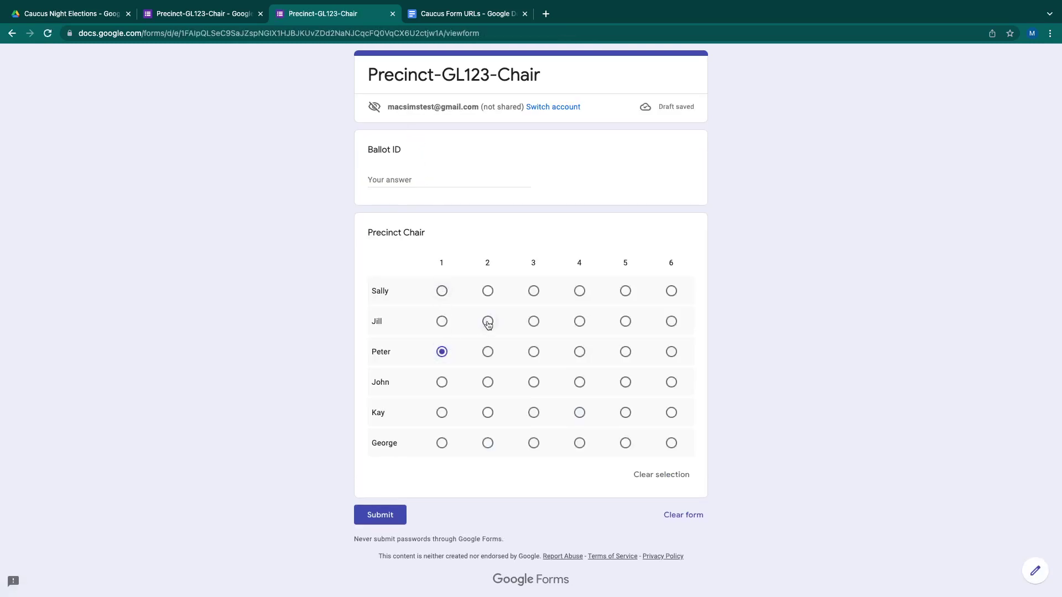
left_click(488, 292)
left_click(533, 383)
left_click(579, 321)
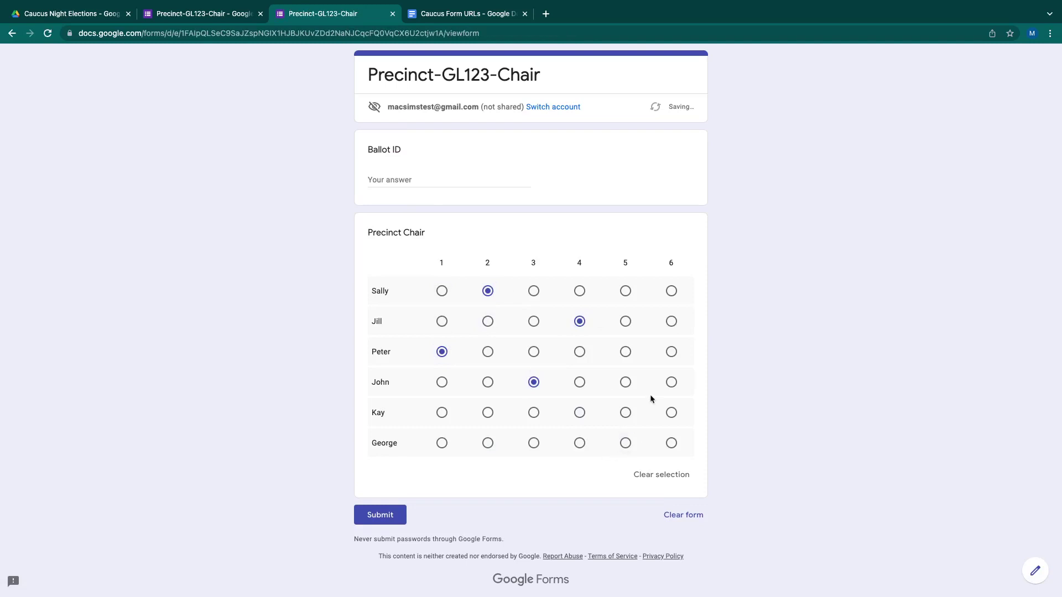
left_click(625, 443)
left_click(670, 412)
left_click(386, 515)
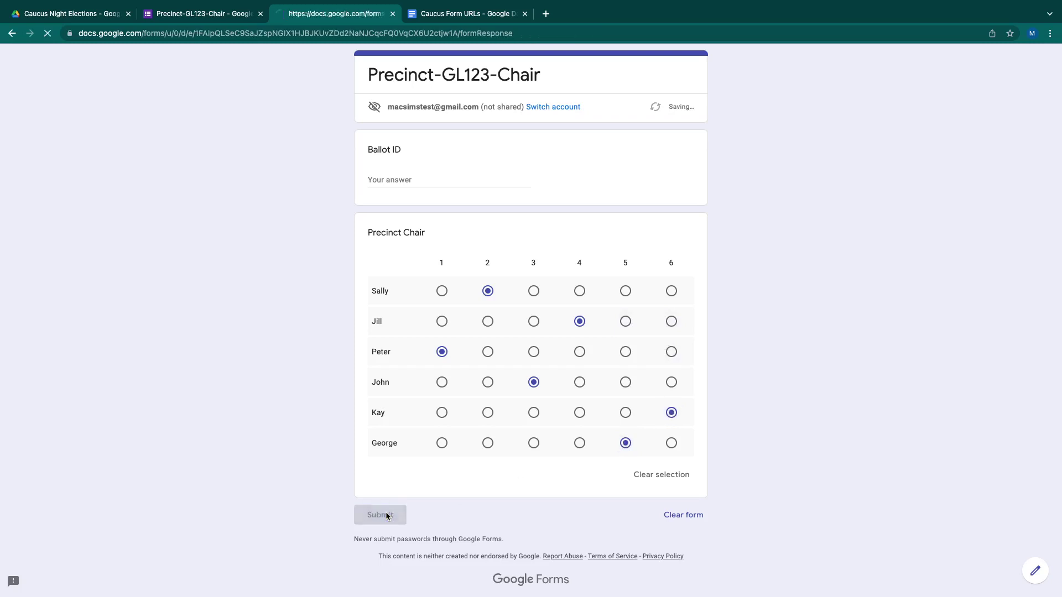
Submit another Precinct Chair ballot ranking the six candidates 4, 5, 6, 2, 3, 1 in listed order.
left_click(416, 133)
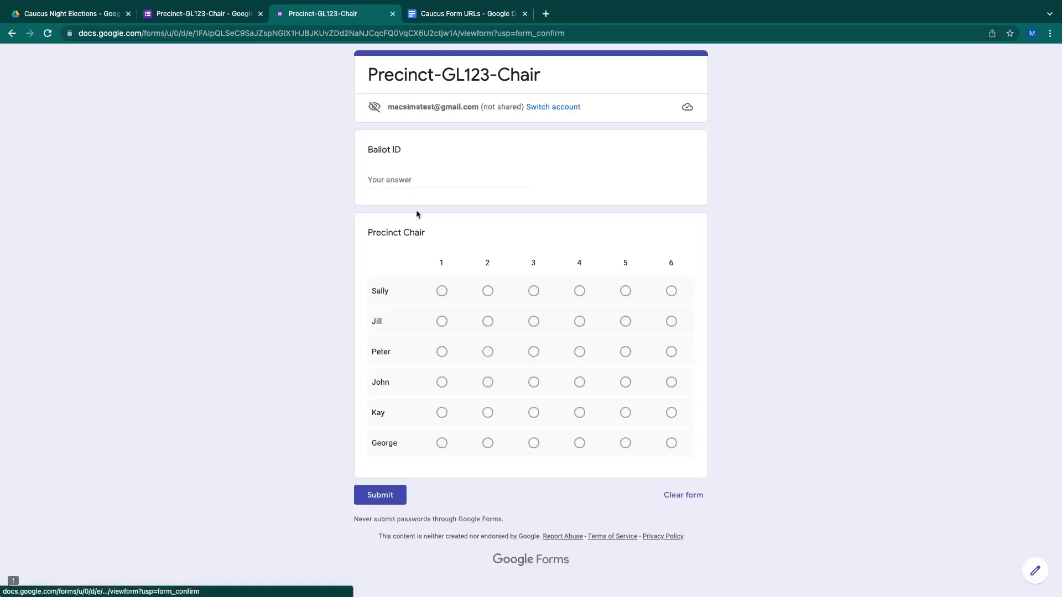
left_click(441, 443)
left_click(487, 383)
left_click(533, 413)
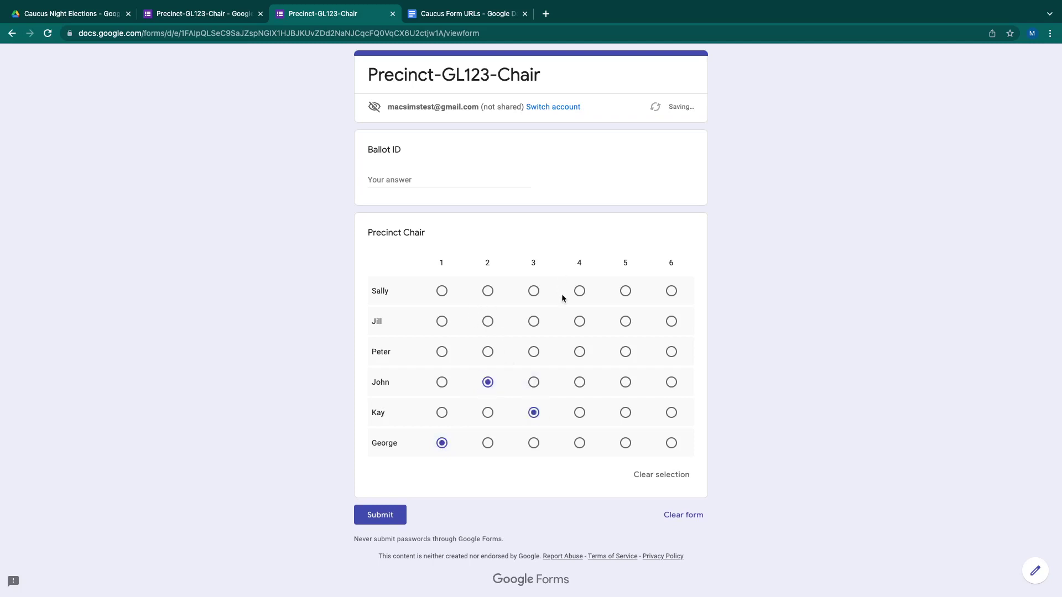
left_click(579, 291)
left_click(670, 351)
left_click(624, 322)
left_click(386, 517)
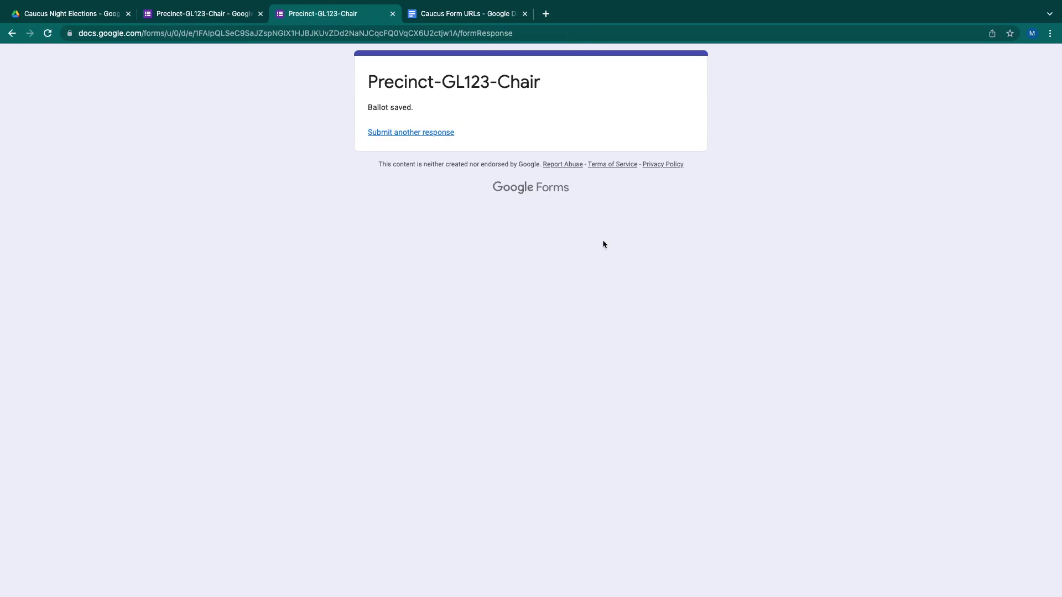
Return to the Precinct-GL123-Chair form editor and stop the form from accepting responses.
left_click(197, 13)
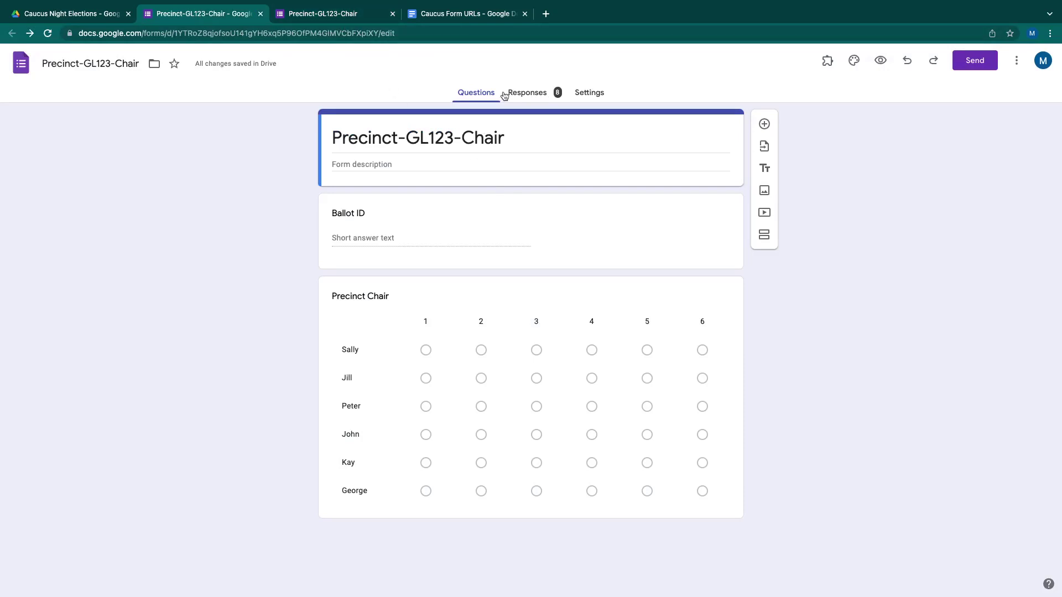
left_click(525, 94)
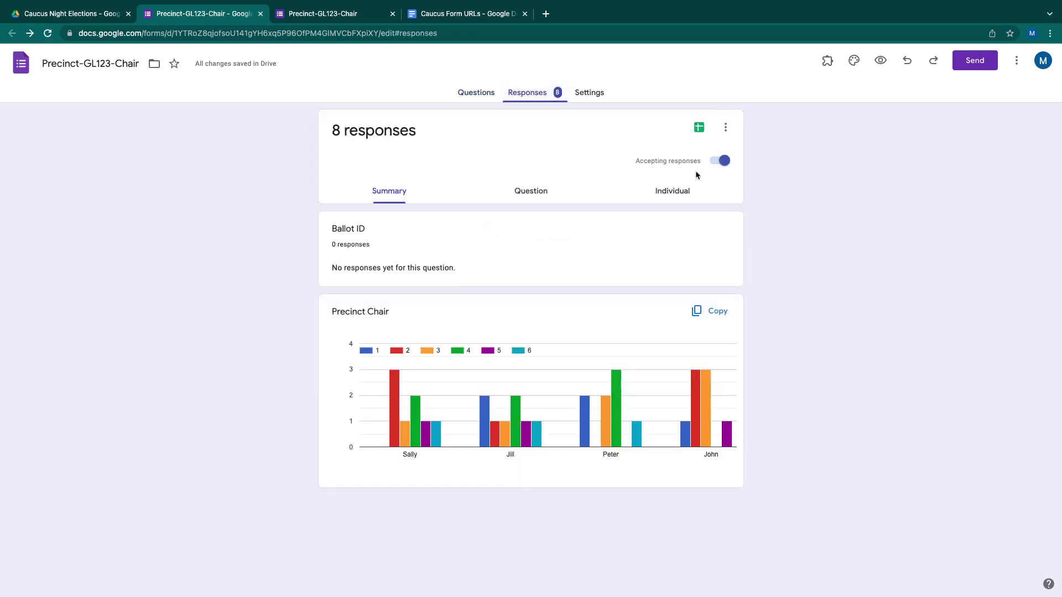
left_click(721, 160)
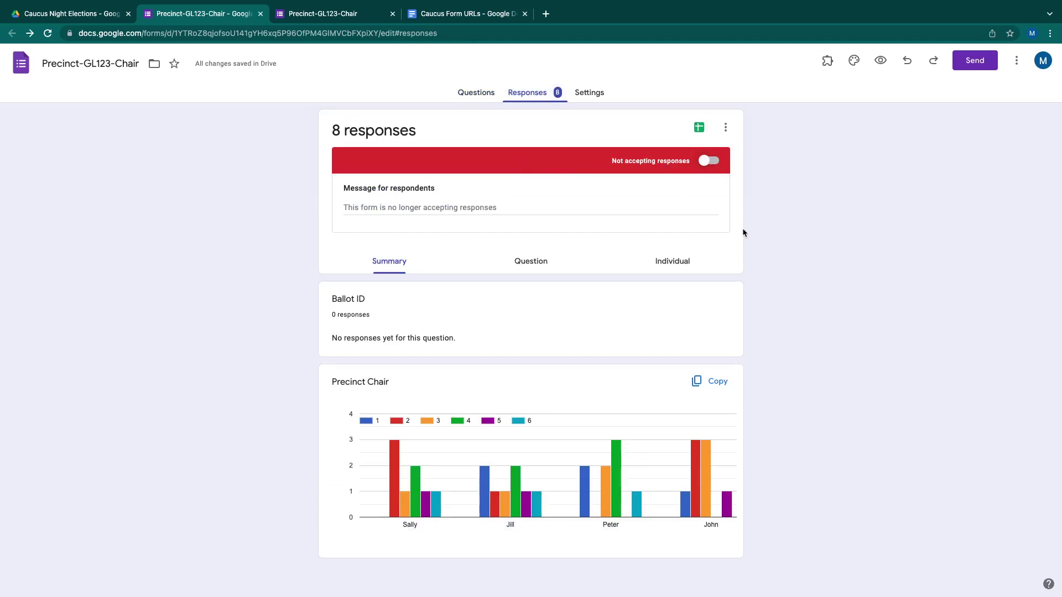
Run Tally Votes from the Caucus Tools add-on for the Precinct Chair race, and close the election results.
left_click(479, 94)
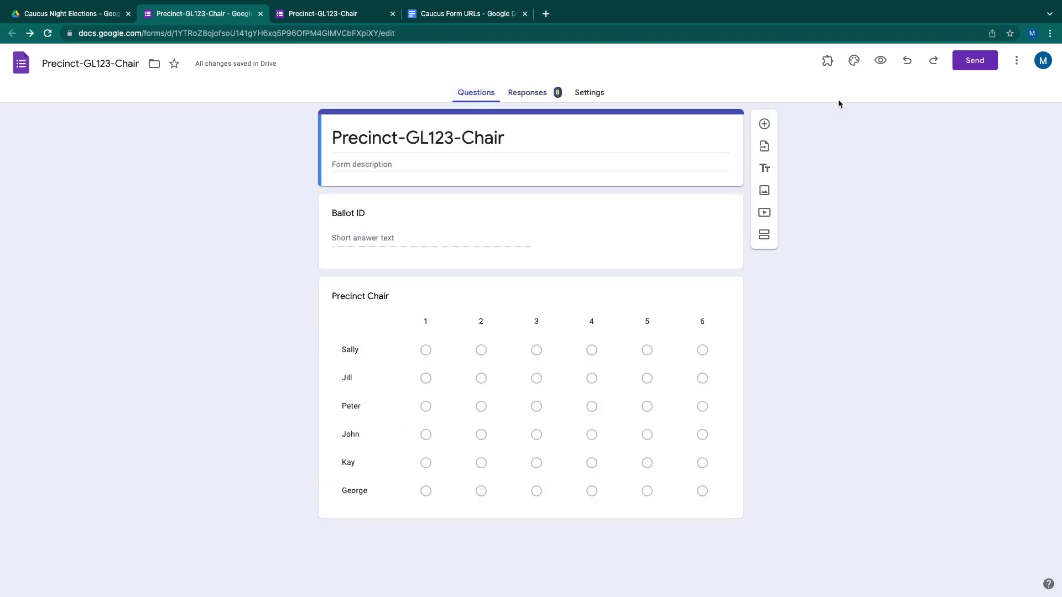
left_click(827, 60)
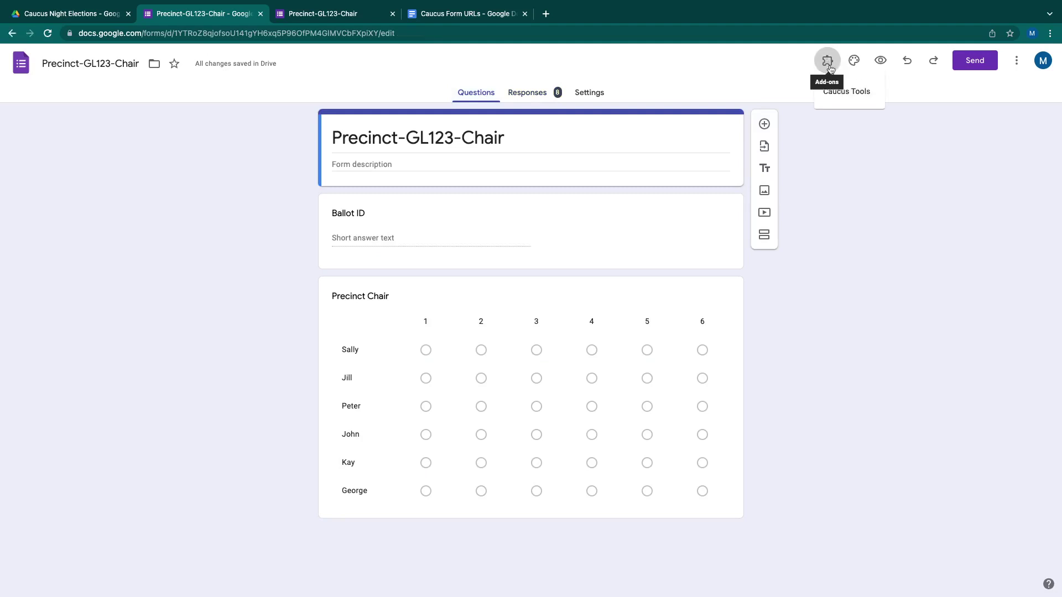
left_click(846, 93)
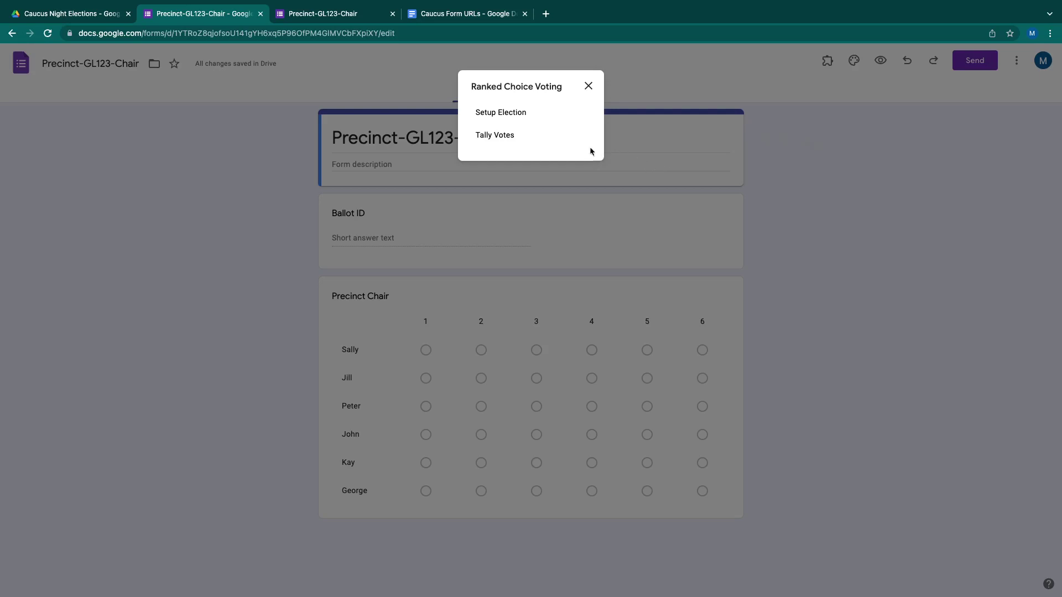
left_click(497, 136)
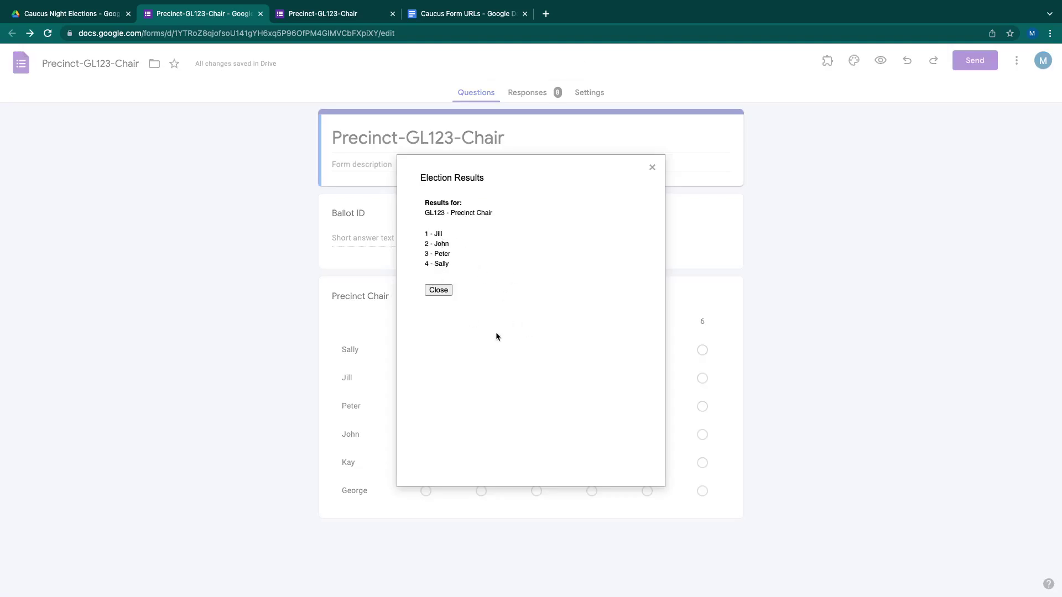
left_click(439, 290)
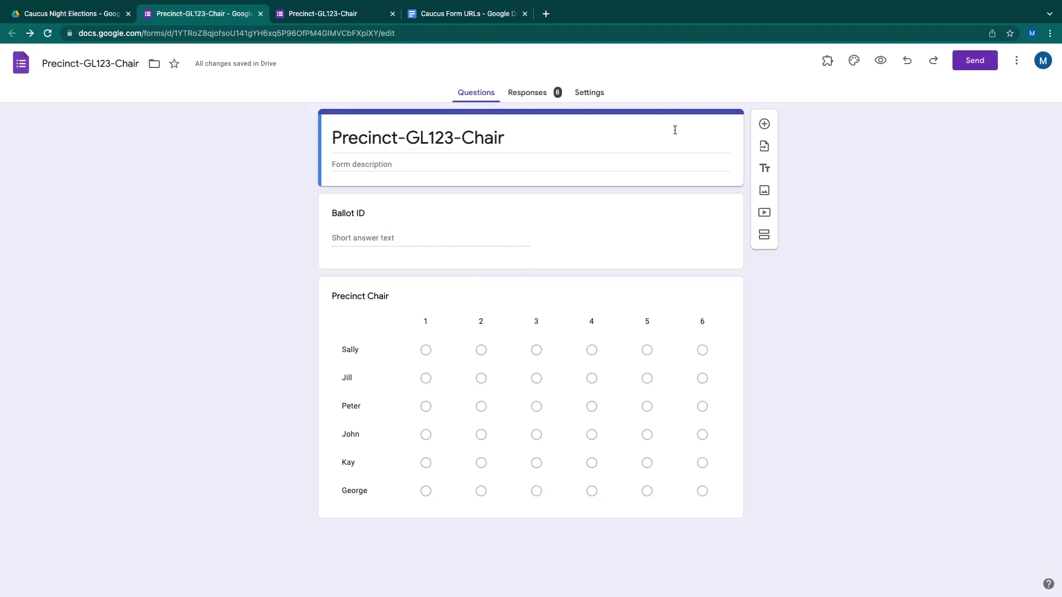
Open the form's linked responses spreadsheet and widen column A of the Tally Tracking sheet to fit its labels.
left_click(532, 94)
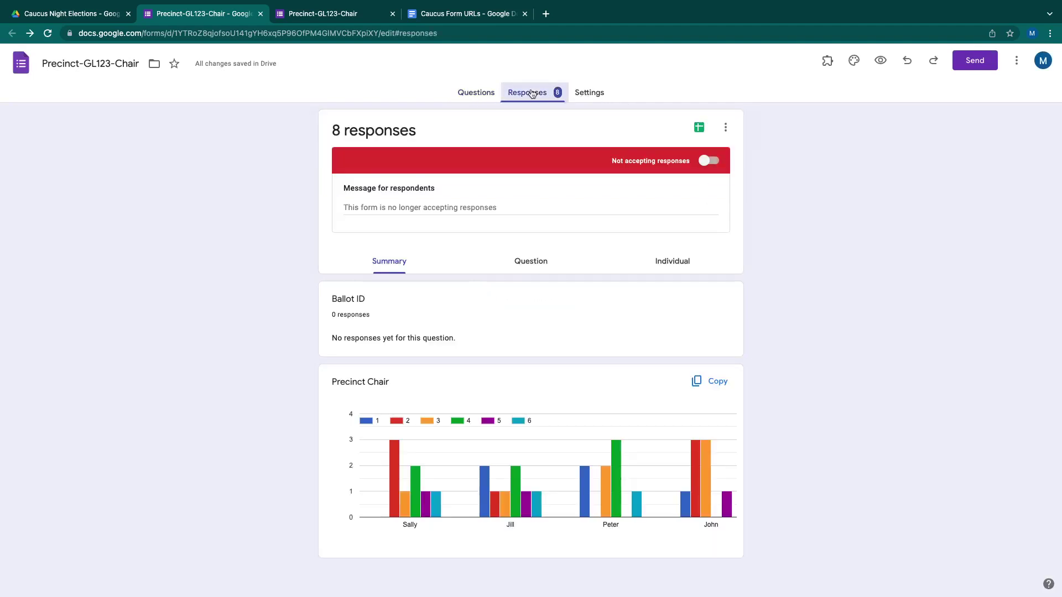
left_click(700, 130)
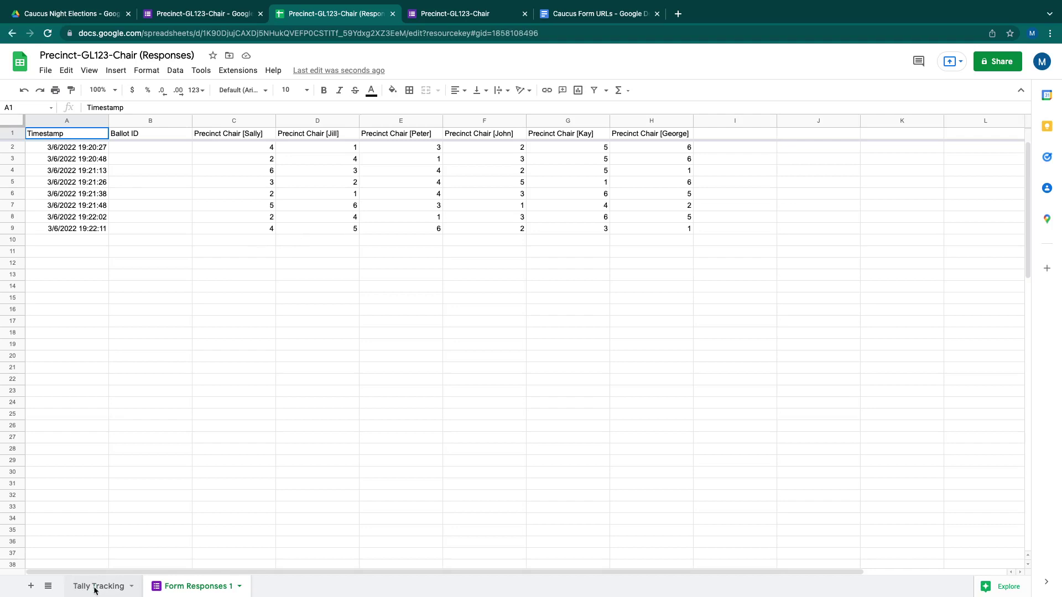
left_click(95, 589)
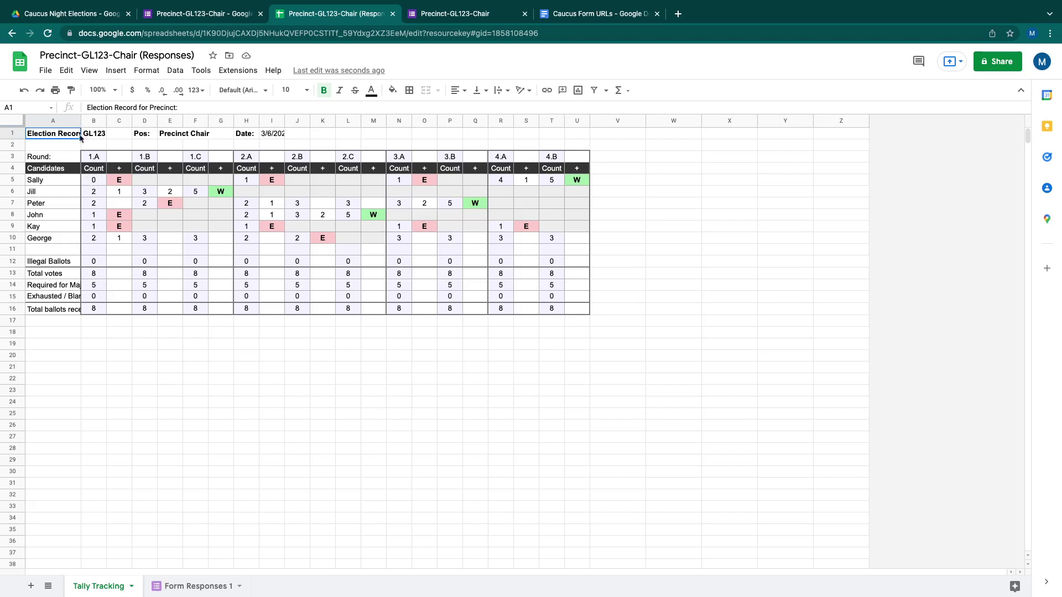
left_click_drag(81, 120, 130, 117)
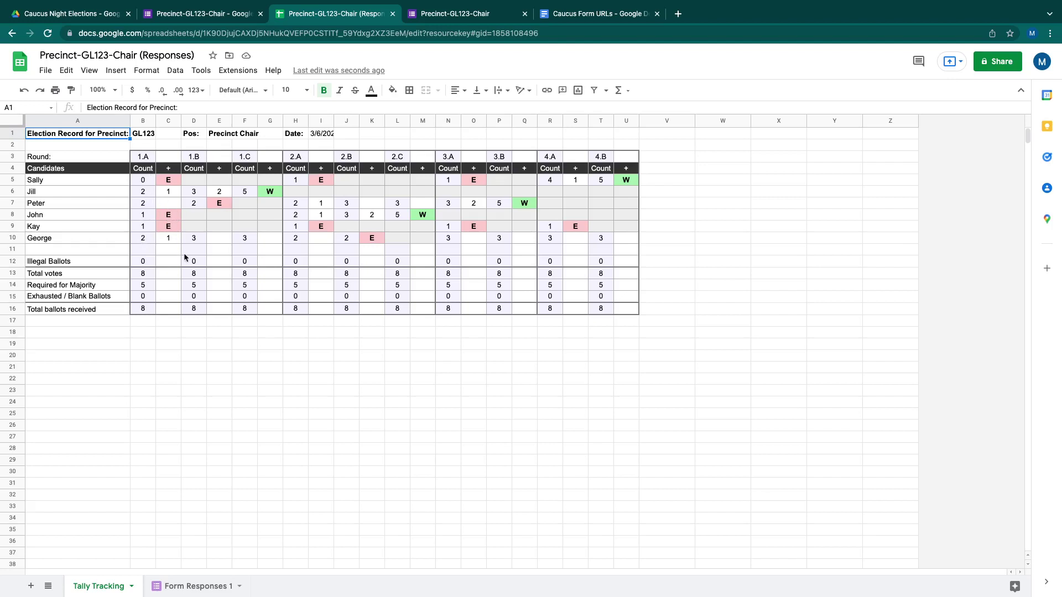
left_click(162, 370)
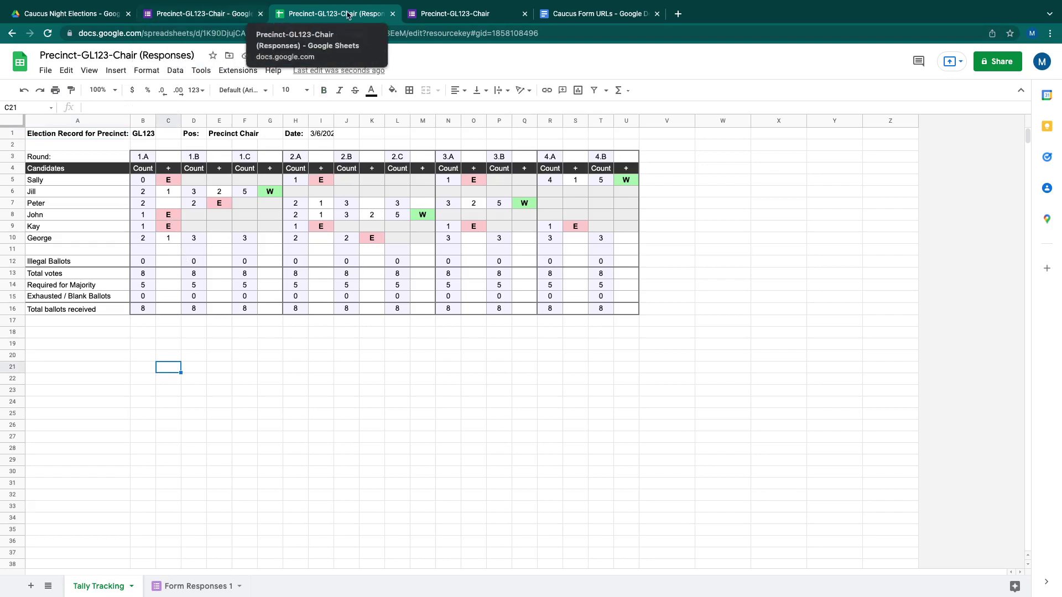
Go back to the Caucus Night Elections folder in Google Drive.
left_click(197, 17)
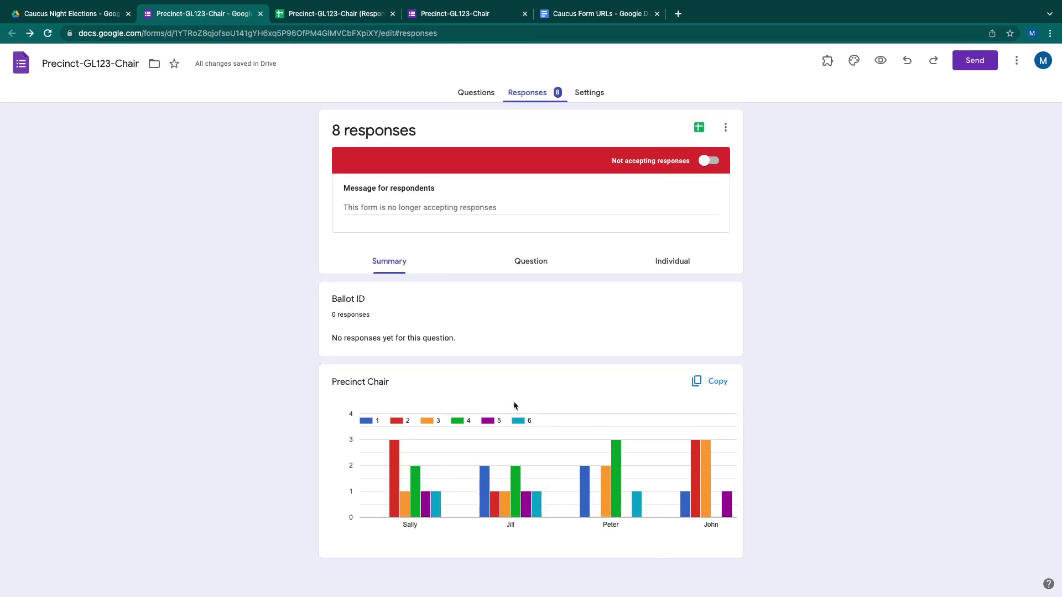
left_click(71, 13)
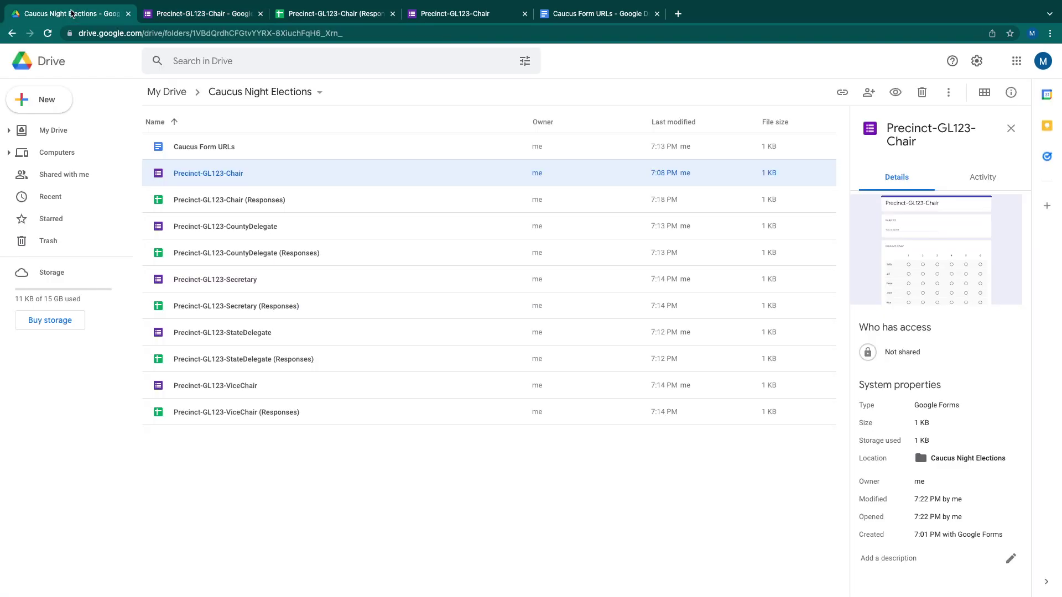